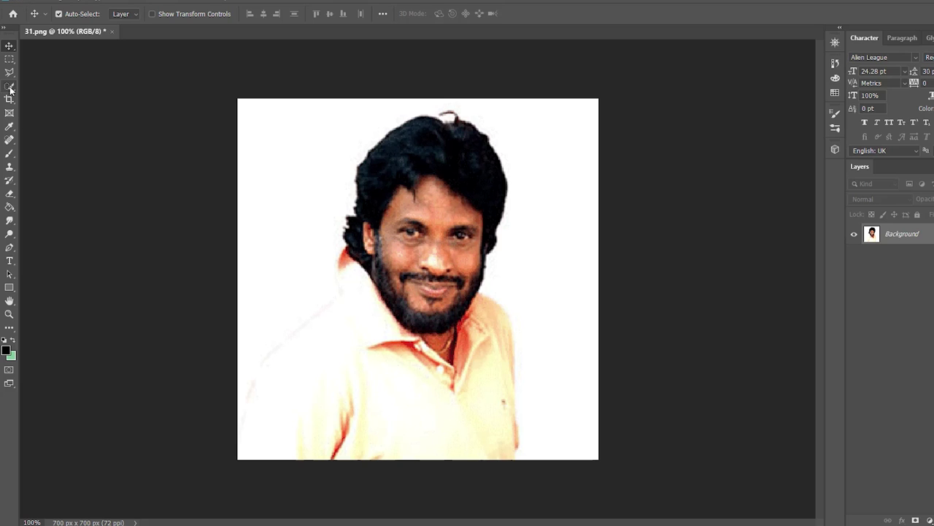
Expand the toolbar's selection-tool group to reach the Quick Selection Tool.
click(9, 89)
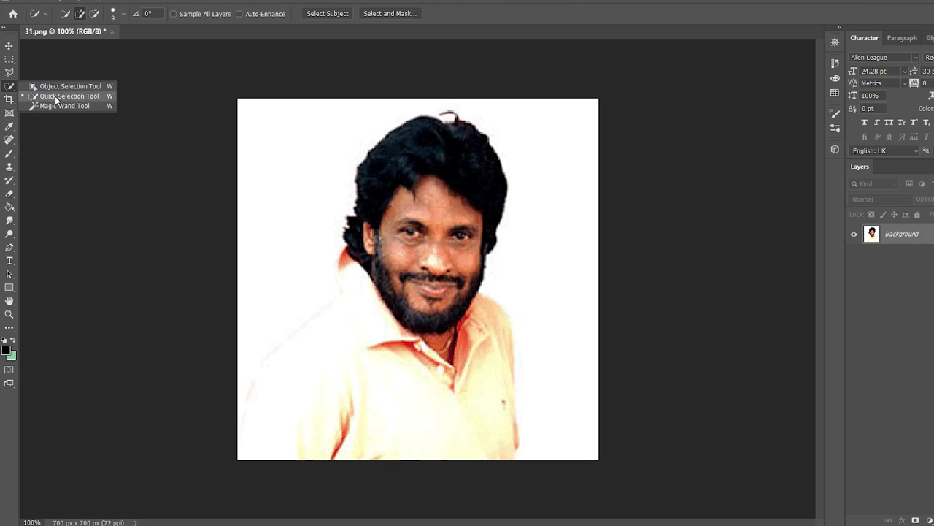
Quick-select the man's head, beard and both shoulders at 200% zoom.
click(44, 95)
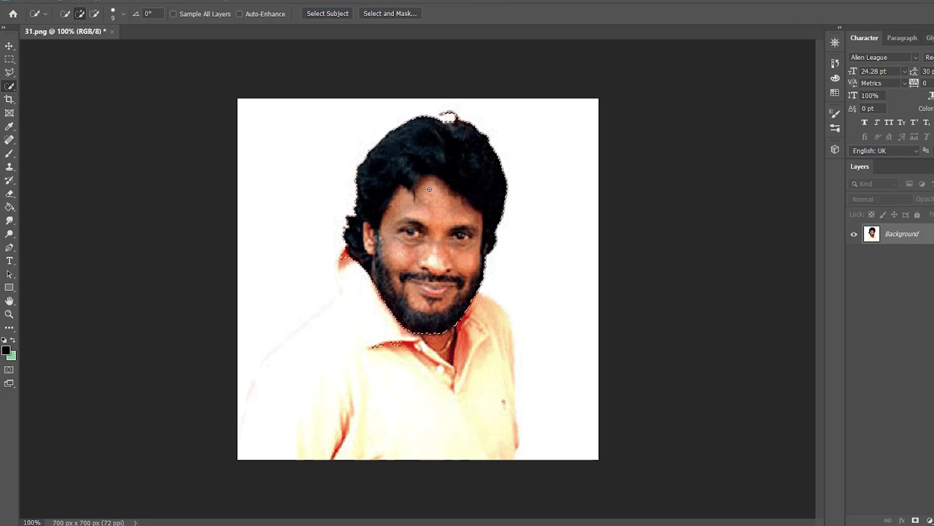
drag(479, 307, 479, 318)
key(ctrl+plus)
mouse_move(343, 329)
mouse_down()
mouse_move(285, 247)
mouse_move(153, 481)
mouse_up()
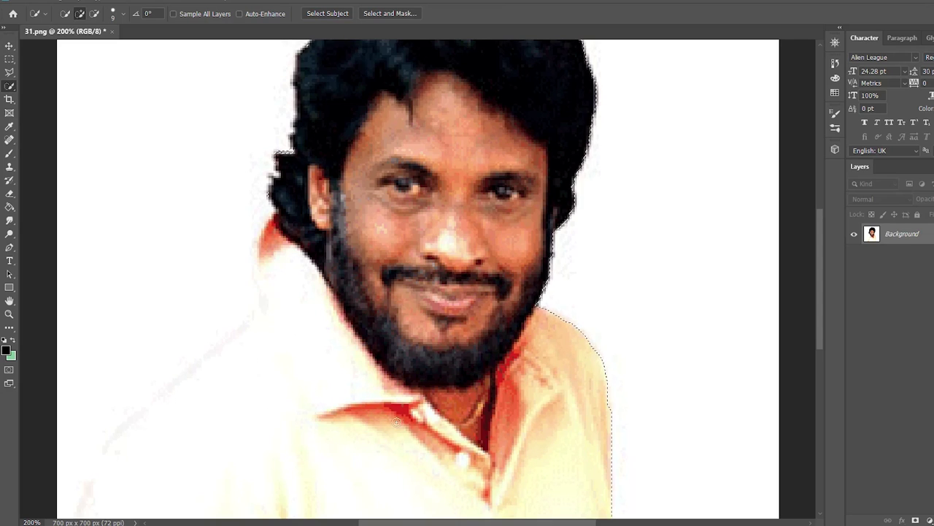
Subtract the white background beside the left shoulder and refine the shoulder edge.
drag(63, 229, 94, 463)
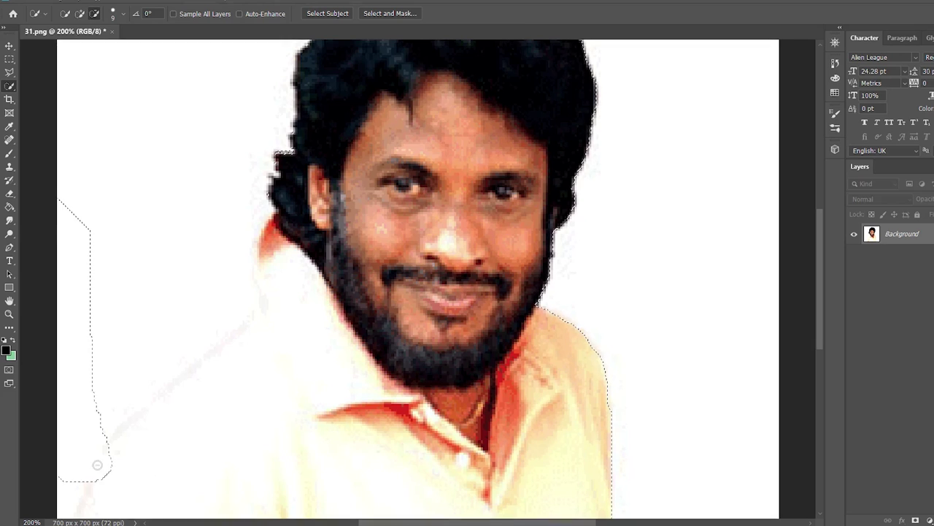
drag(74, 417, 197, 287)
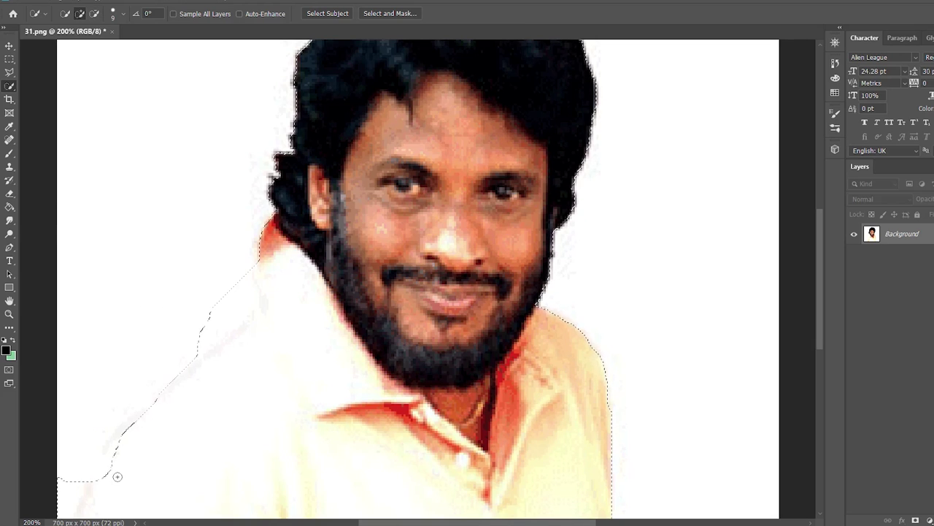
drag(117, 476, 117, 457)
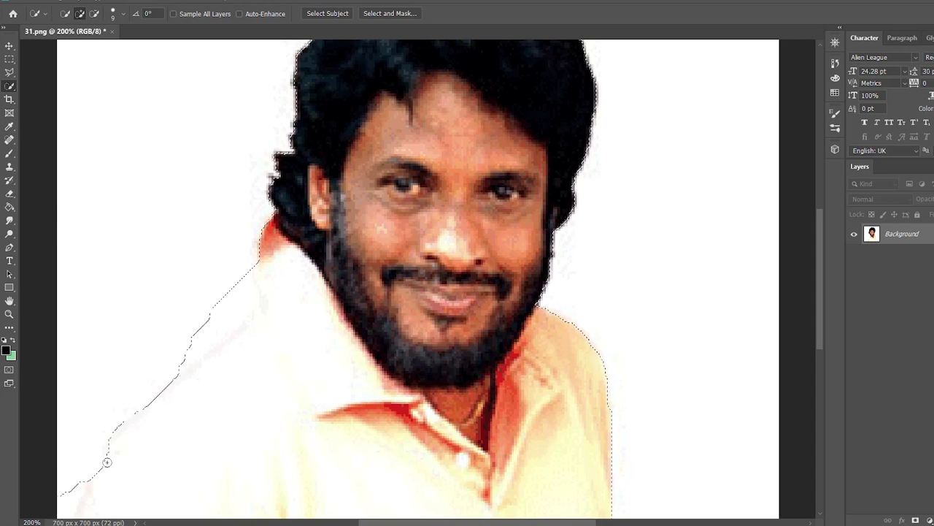
drag(165, 409, 184, 368)
Add a layer mask so the white background around the man becomes transparent.
scroll(789, 294, up, 3)
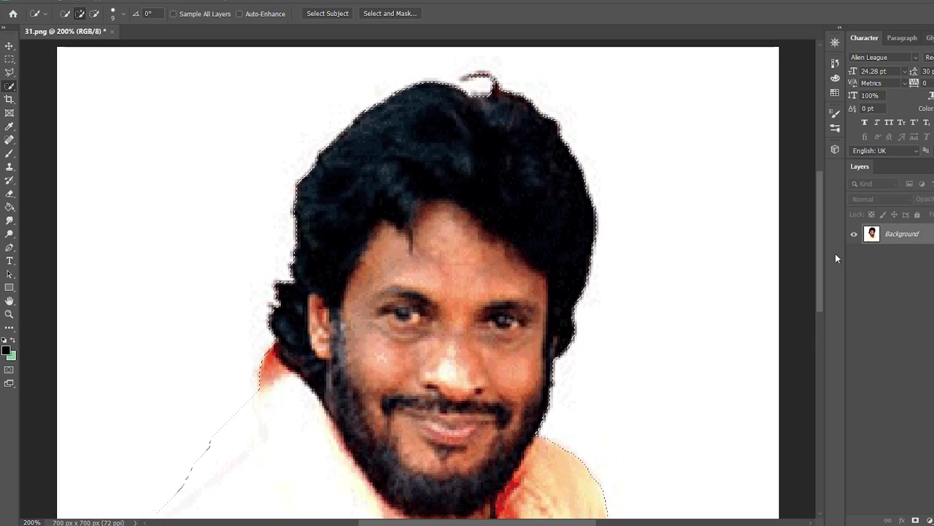
scroll(829, 294, down, 4)
scroll(829, 294, down, 3)
scroll(839, 301, up, 3)
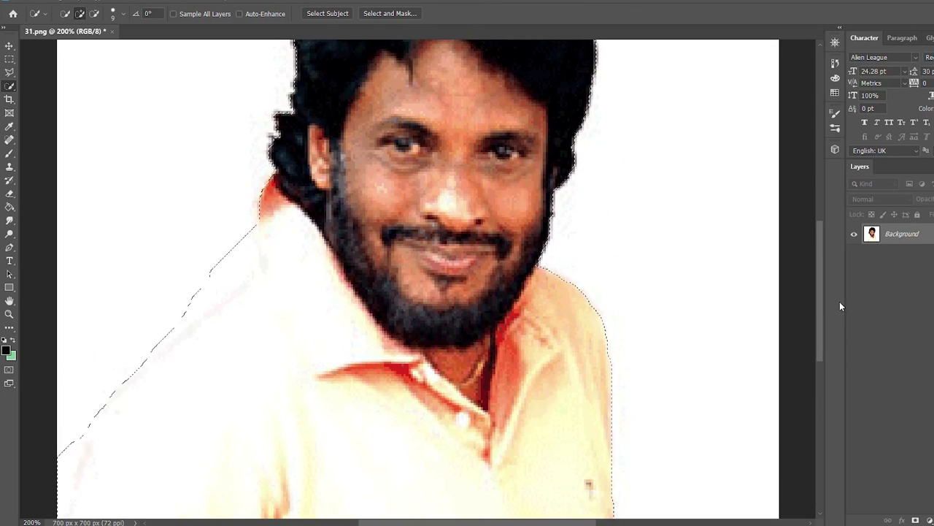
click(915, 520)
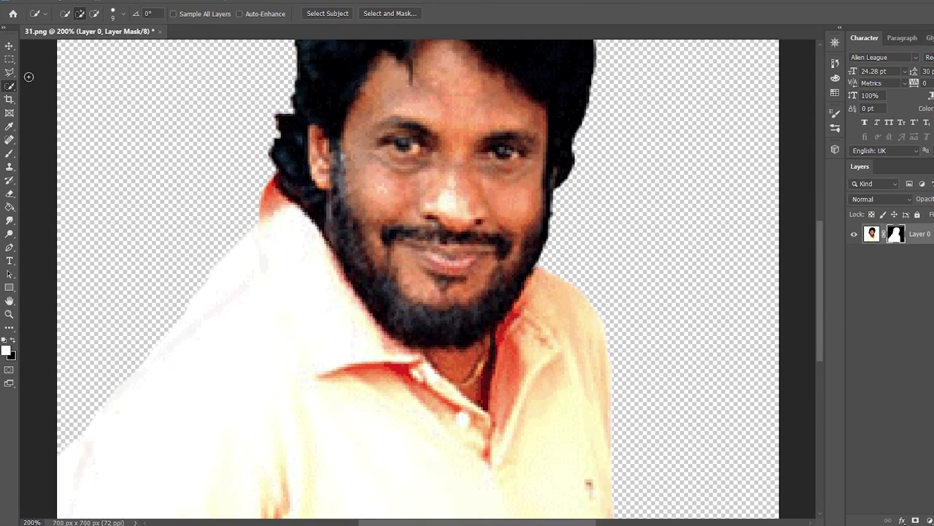
Create a 3840×2160 px, 300 ppi document and drag the masked portrait into it.
click(9, 45)
key(ctrl+n)
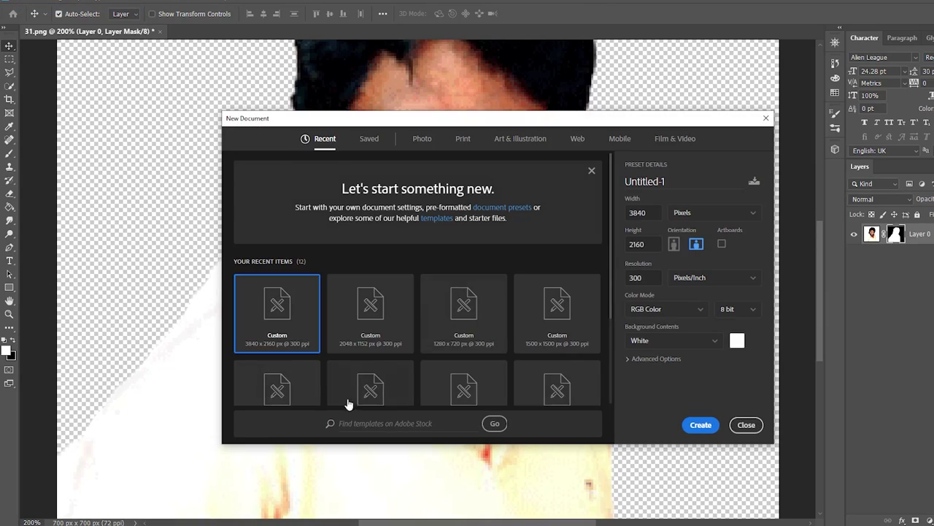
click(700, 426)
key(ctrl+Tab)
mouse_move(510, 428)
mouse_down()
mouse_move(314, 102)
mouse_move(452, 358)
mouse_move(504, 350)
mouse_move(576, 86)
mouse_up()
Scale the portrait to about 275%, centre it and commit the transform.
key(ctrl+t)
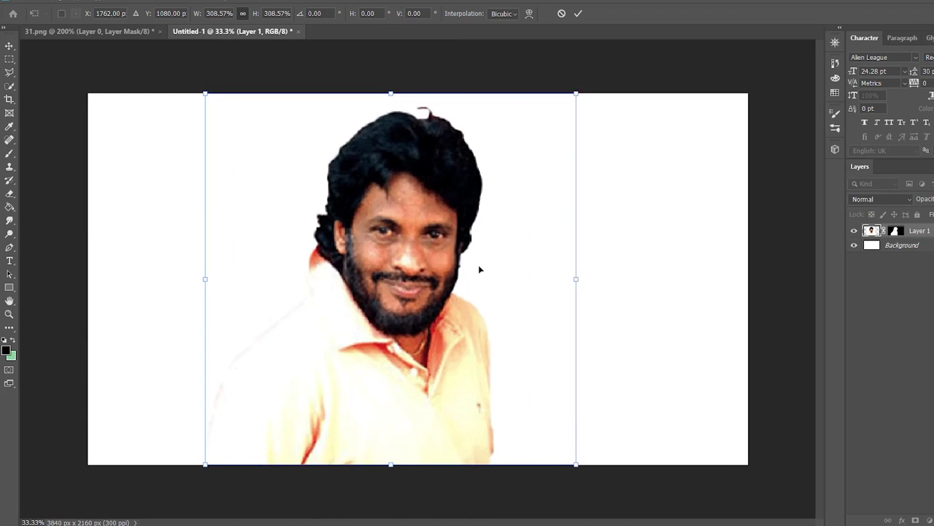
drag(480, 267, 502, 340)
drag(456, 94, 451, 128)
mouse_move(449, 289)
mouse_down()
mouse_move(461, 297)
mouse_move(451, 300)
mouse_up()
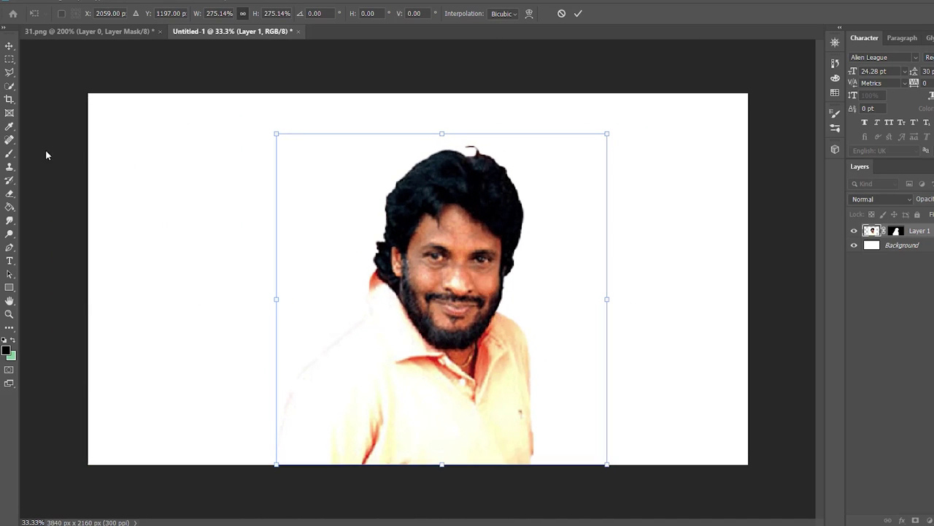
click(8, 45)
key(ctrl+1)
Select the Eraser with a Hard Round brush tip.
scroll(552, 233, down, 1)
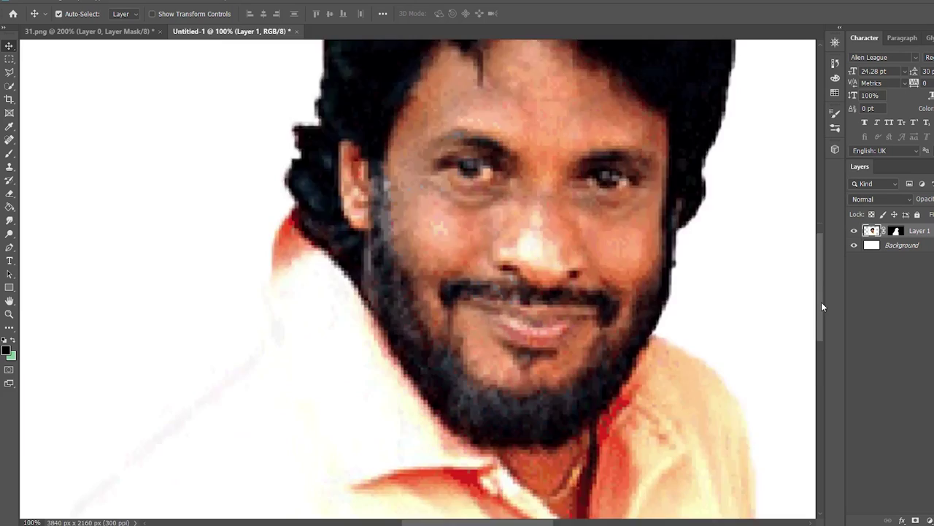
scroll(292, 205, down, 5)
click(9, 194)
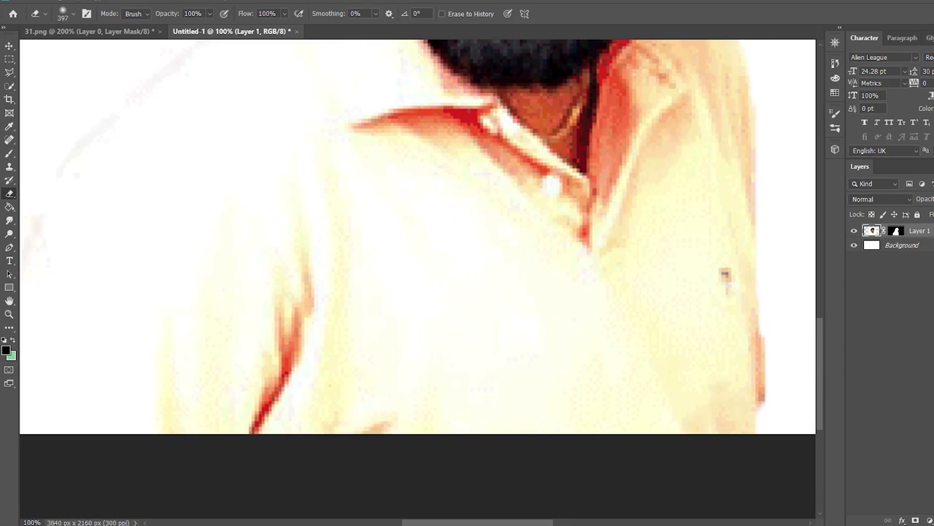
click(45, 14)
click(71, 16)
click(139, 117)
Erase the reddish fringe along the shirt's right edge at about 78 px.
drag(705, 224, 615, 255)
mouse_move(780, 319)
mouse_down()
mouse_move(762, 329)
mouse_move(784, 371)
mouse_move(778, 313)
mouse_move(785, 424)
mouse_up()
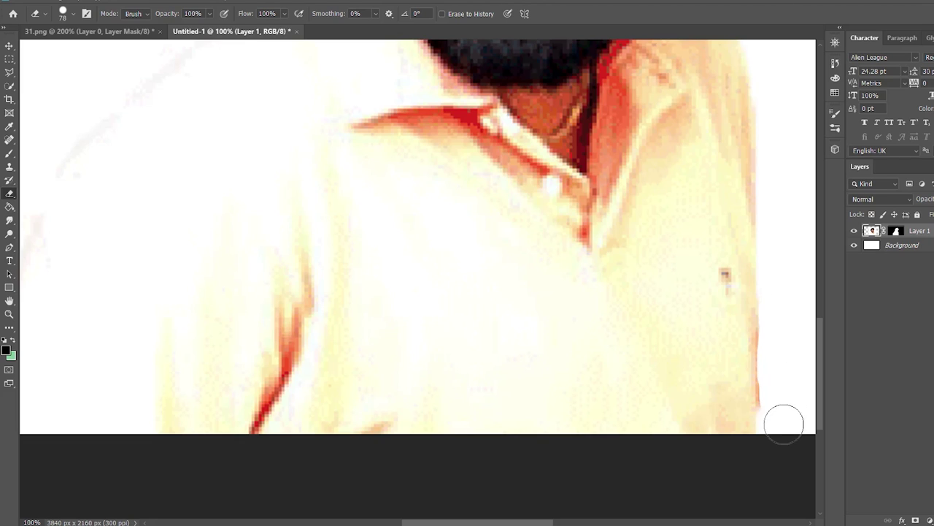
key(ctrl+z)
mouse_move(784, 374)
mouse_down()
mouse_move(782, 402)
mouse_move(799, 333)
mouse_move(780, 398)
mouse_up()
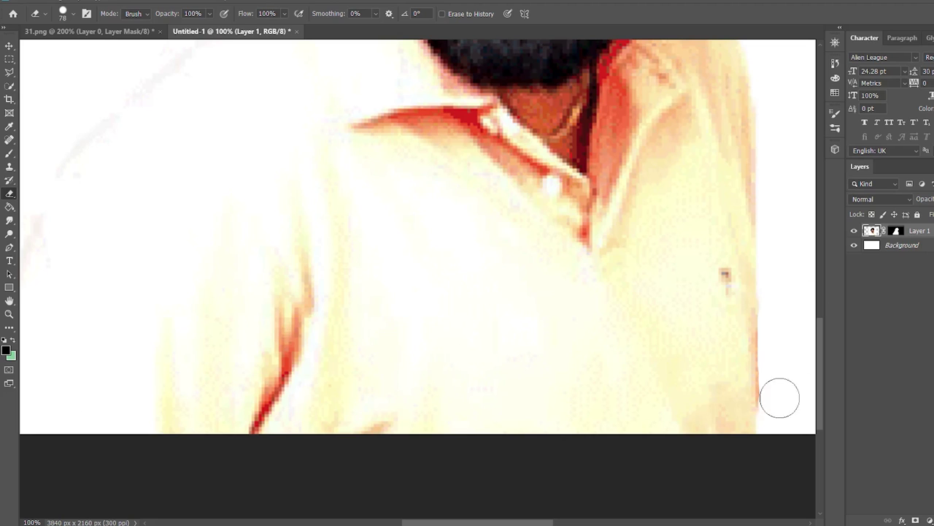
drag(819, 327, 828, 259)
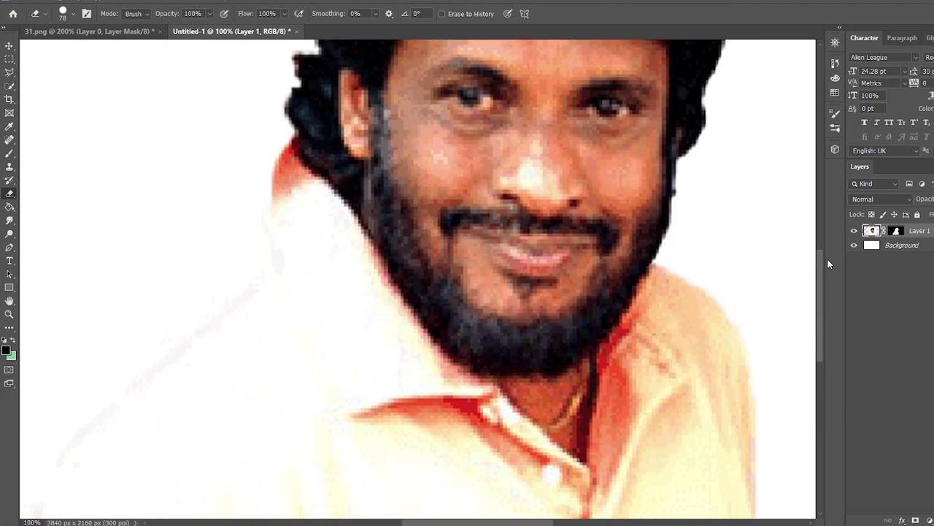
Switch the eraser to a Soft Round tip and clean up the remaining fringe.
click(72, 13)
click(71, 122)
click(730, 282)
drag(820, 303, 834, 230)
scroll(786, 334, down, 10)
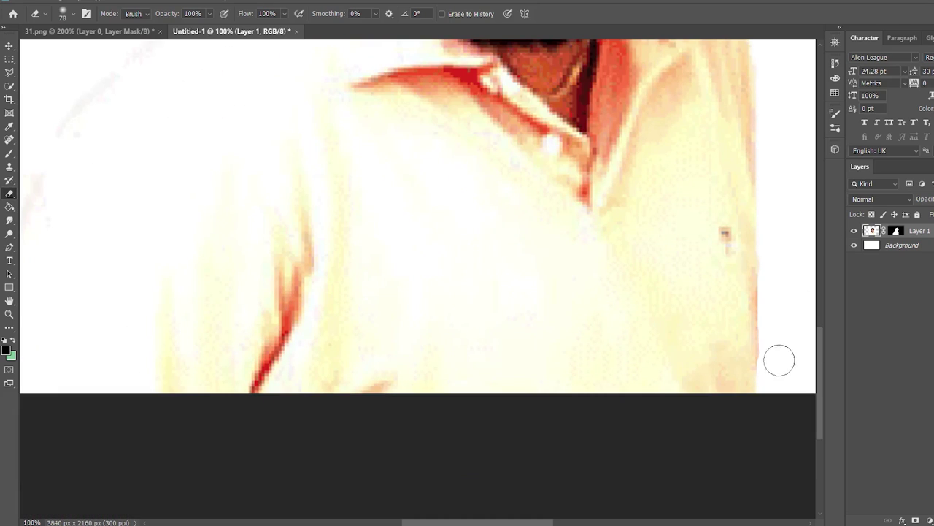
key(v)
drag(822, 371, 845, 250)
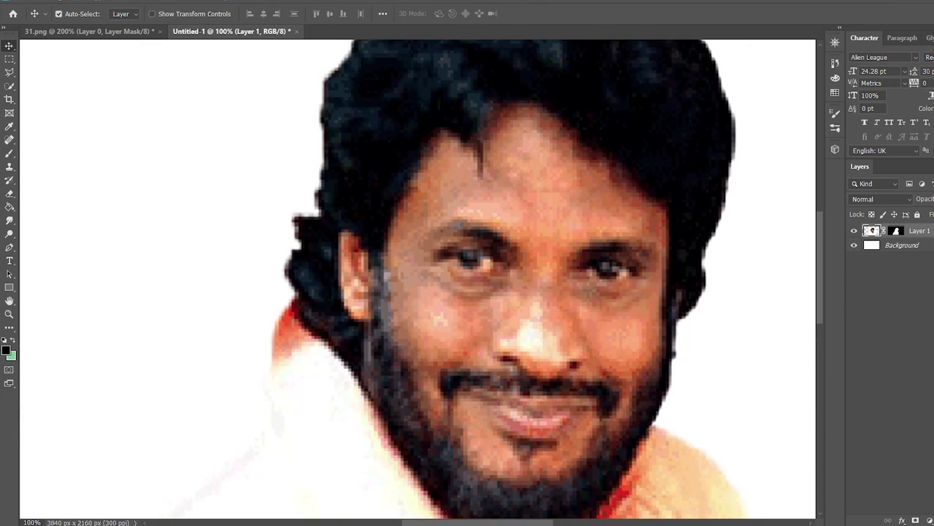
Choose the Smudge Tool from the Blur tool group.
key(ctrl+plus)
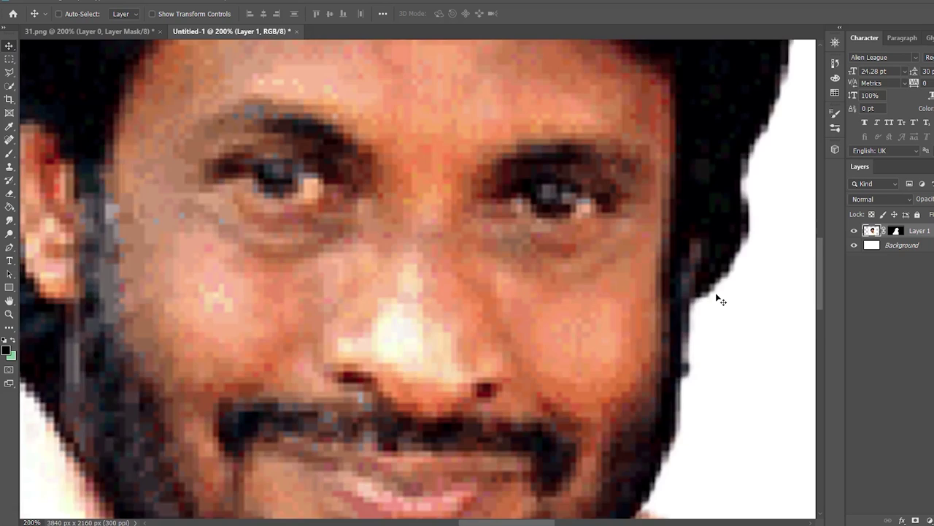
key(ctrl+plus)
drag(503, 523, 515, 523)
key(ctrl+minus)
click(9, 221)
right_click(10, 221)
click(47, 240)
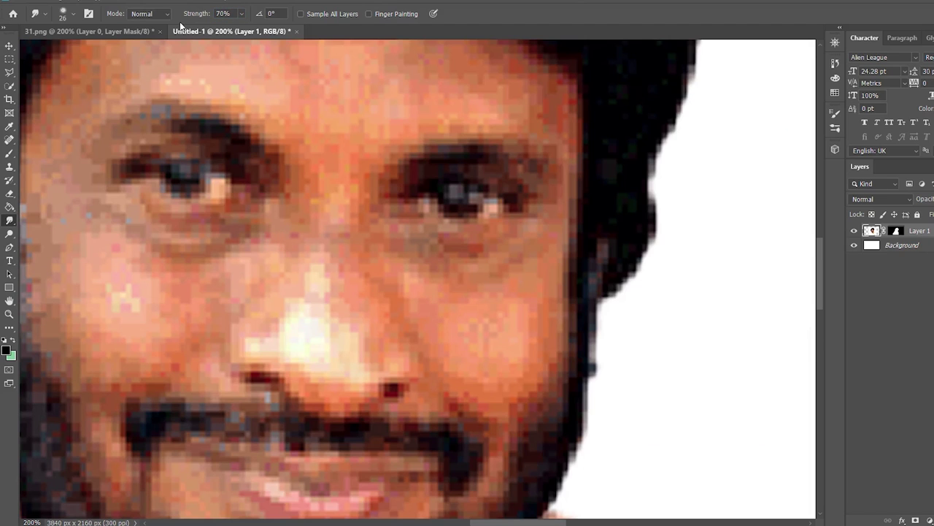
At 300% zoom, smudge the skin under the eye and down the cheek toward the jaw.
key(ctrl+plus)
mouse_move(413, 231)
mouse_down()
mouse_move(576, 213)
mouse_move(552, 259)
mouse_up()
drag(367, 231, 485, 280)
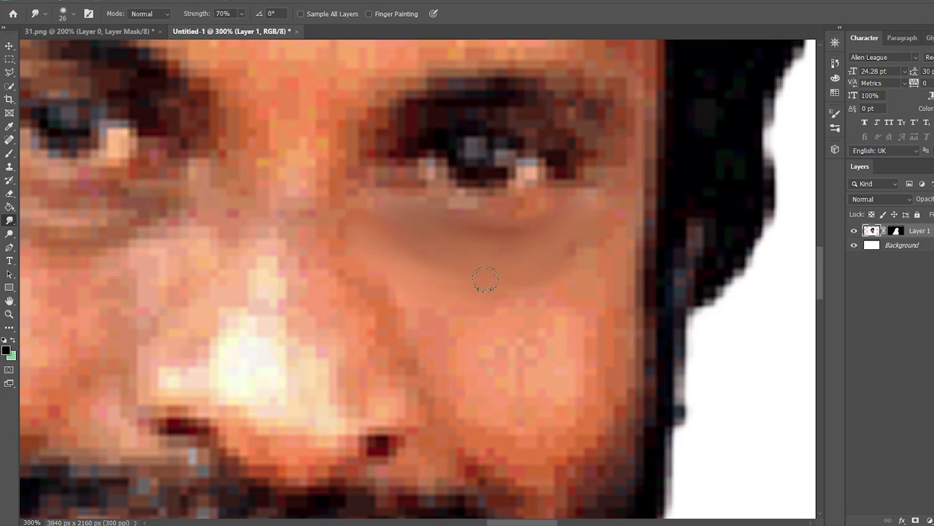
drag(604, 247, 512, 300)
drag(402, 285, 407, 358)
drag(464, 405, 489, 431)
mouse_move(467, 387)
mouse_down()
mouse_move(486, 329)
mouse_move(541, 311)
mouse_move(416, 311)
mouse_up()
Blend the cheek's outer edge beside the eye, undoing one stroke at the hair.
mouse_move(497, 299)
mouse_down()
mouse_move(501, 388)
mouse_move(595, 334)
mouse_move(628, 343)
mouse_move(595, 421)
mouse_move(590, 375)
mouse_move(553, 426)
mouse_move(599, 229)
mouse_up()
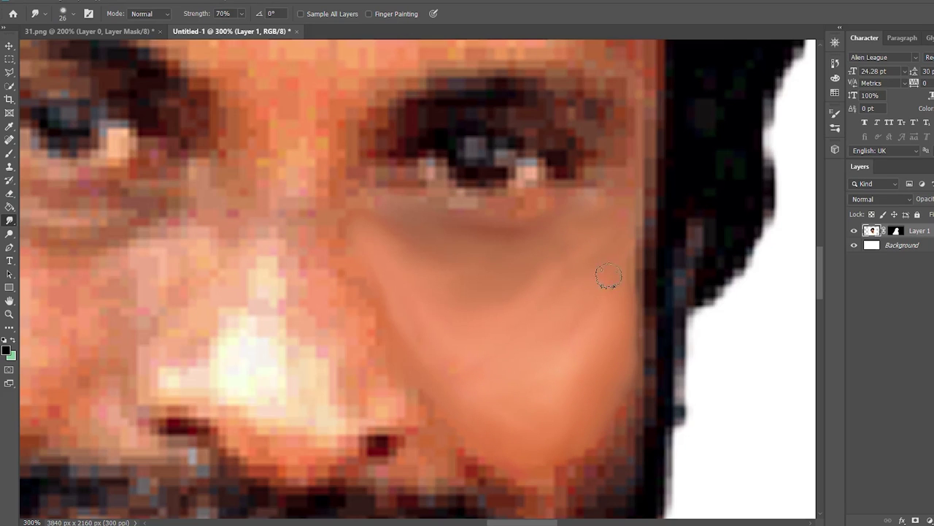
drag(627, 197, 608, 313)
drag(626, 232, 630, 334)
key(ctrl+z)
drag(643, 139, 644, 111)
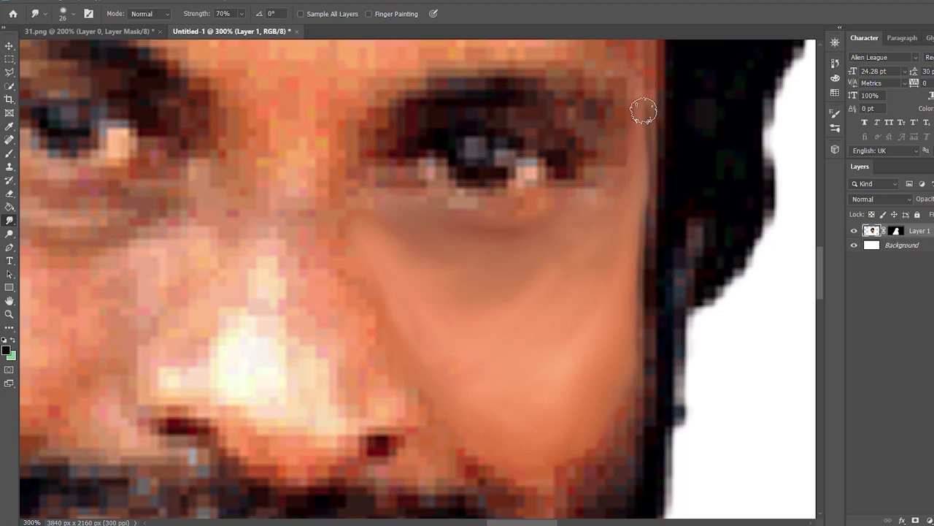
Set the Smudge Strength to 30%.
double_click(223, 13)
key(BackSpace)
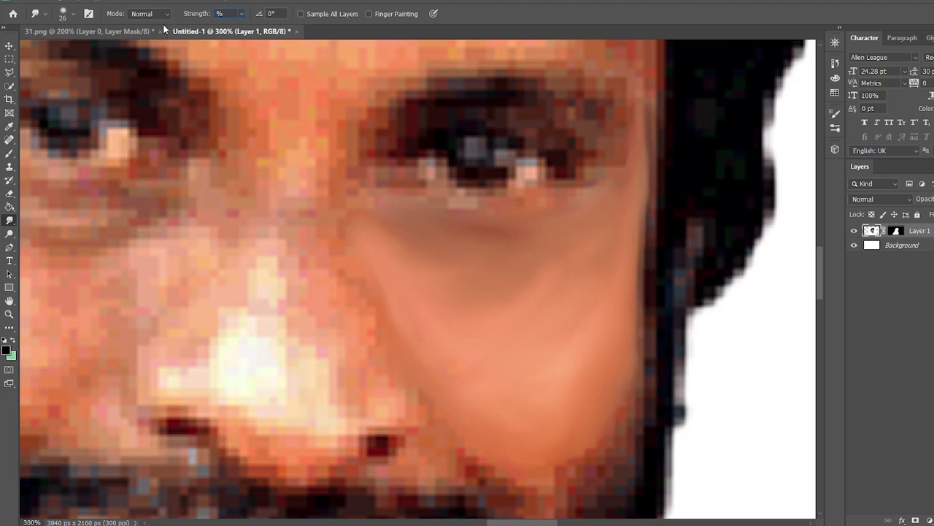
text(30)
key(Return)
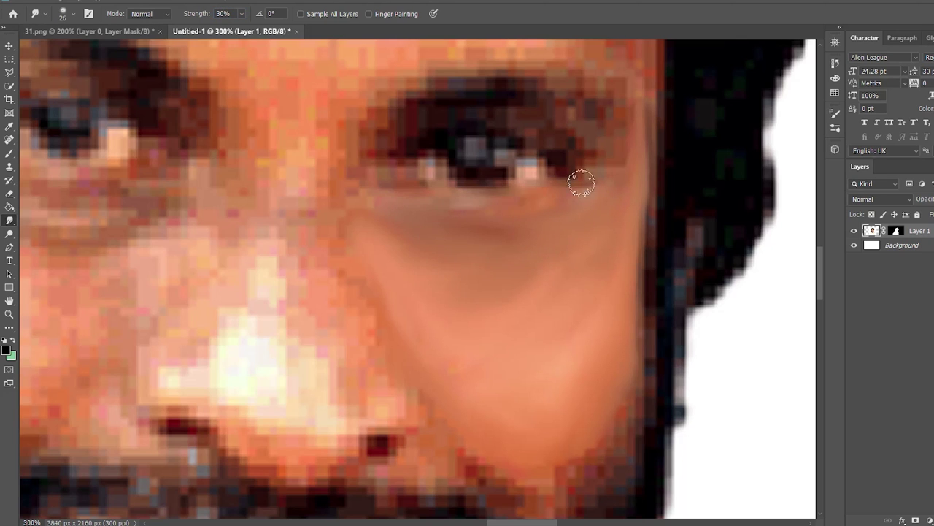
At brush size 11, smudge the eye's outer-corner catchlight and grey iris highlight.
scroll(606, 240, up, 2)
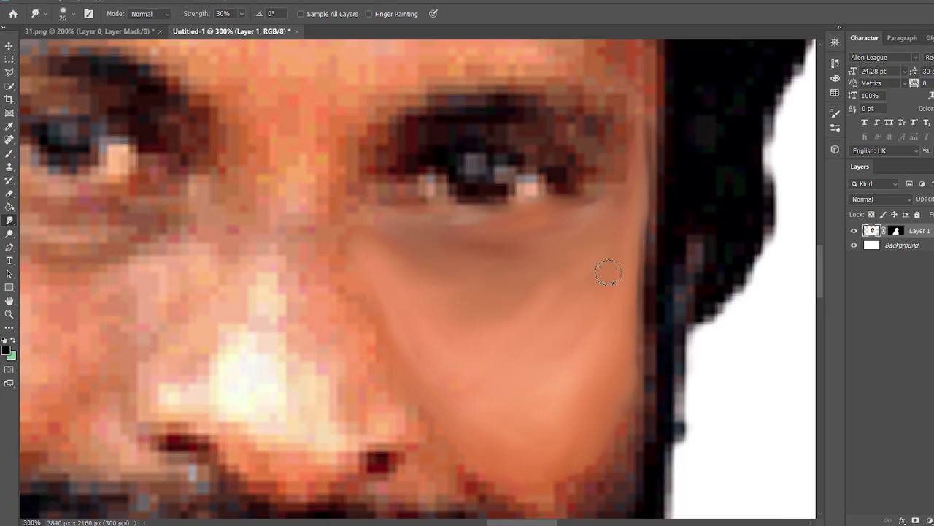
scroll(610, 274, up, 3)
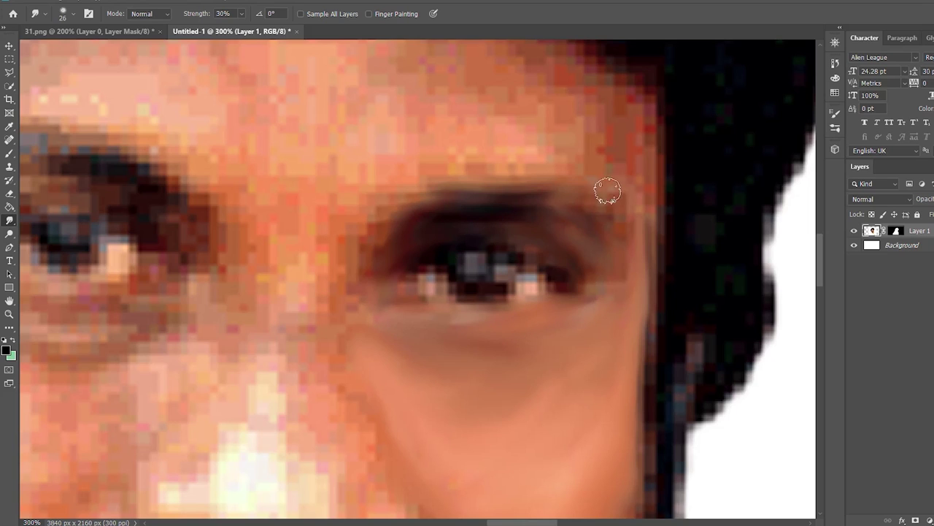
key(bracketleft)
key(bracketleft)
key(bracketleft)
drag(541, 282, 531, 289)
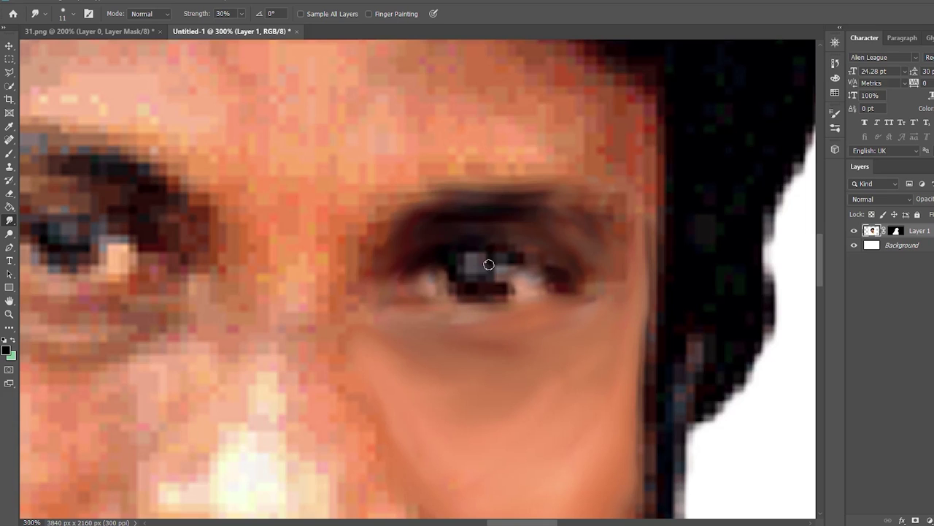
drag(488, 264, 484, 257)
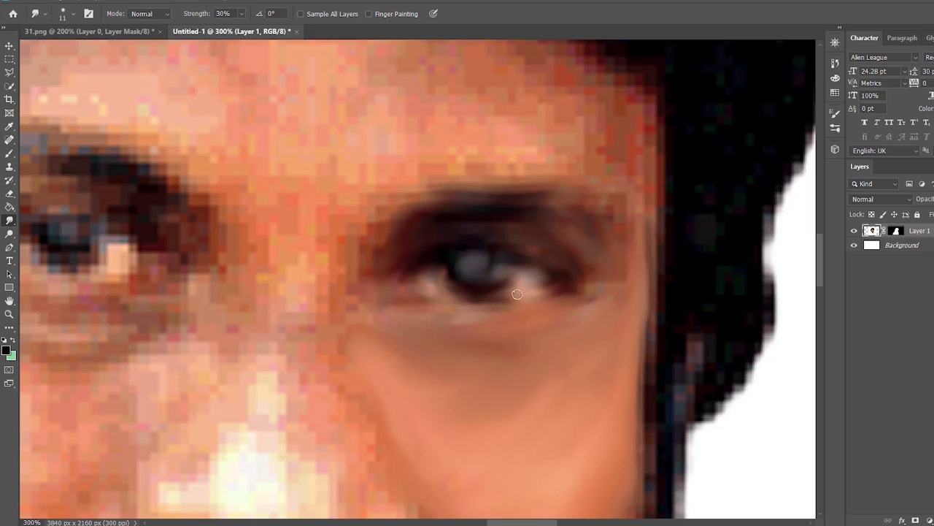
key(ctrl+minus)
key(ctrl+minus)
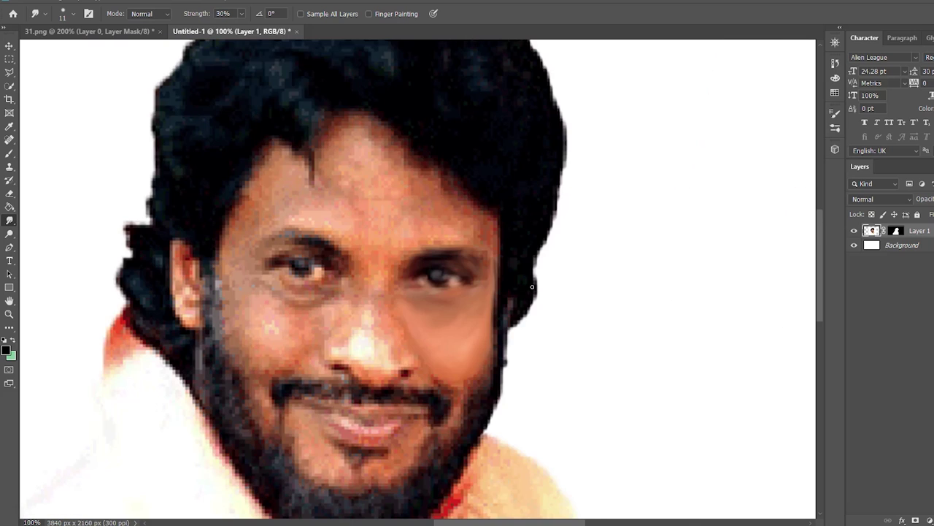
At 300% zoom and brush size 39, smooth the pixelated skin between the eyes.
key(ctrl+plus)
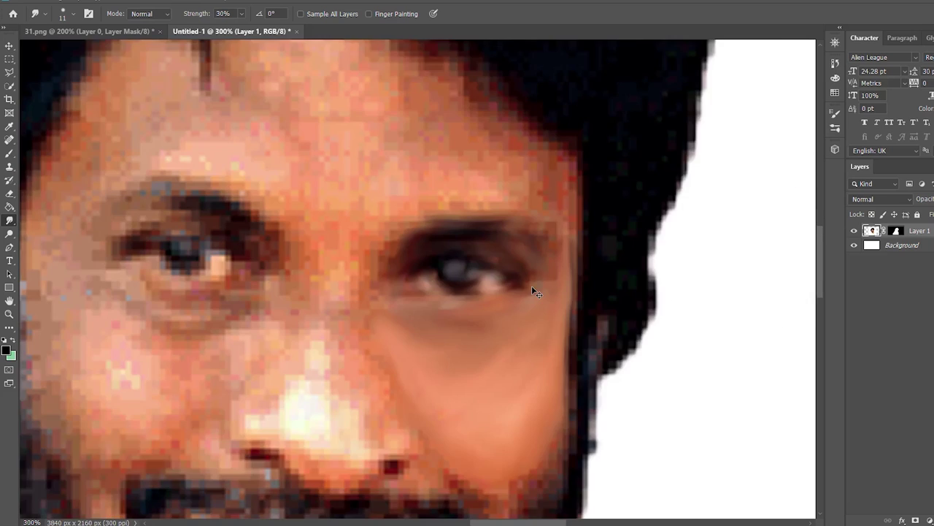
key(ctrl+plus)
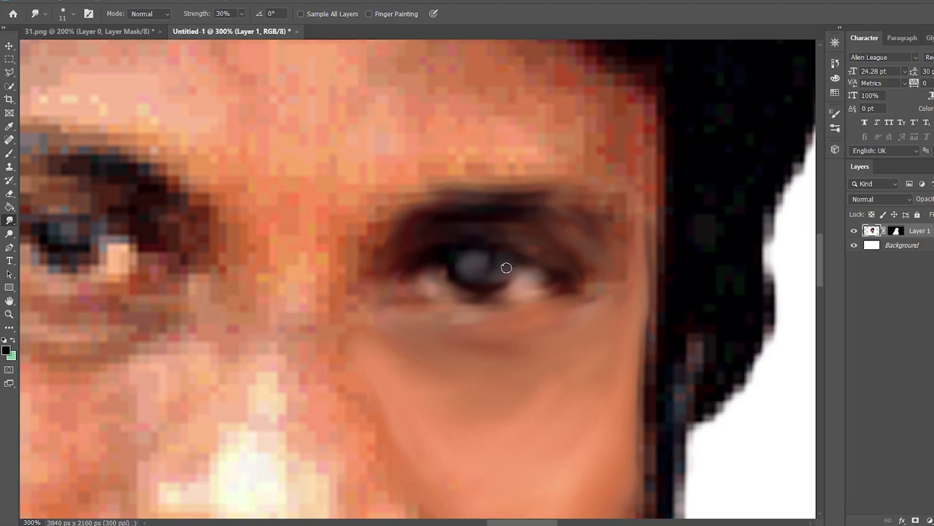
key(ctrl+minus)
key(ctrl+minus)
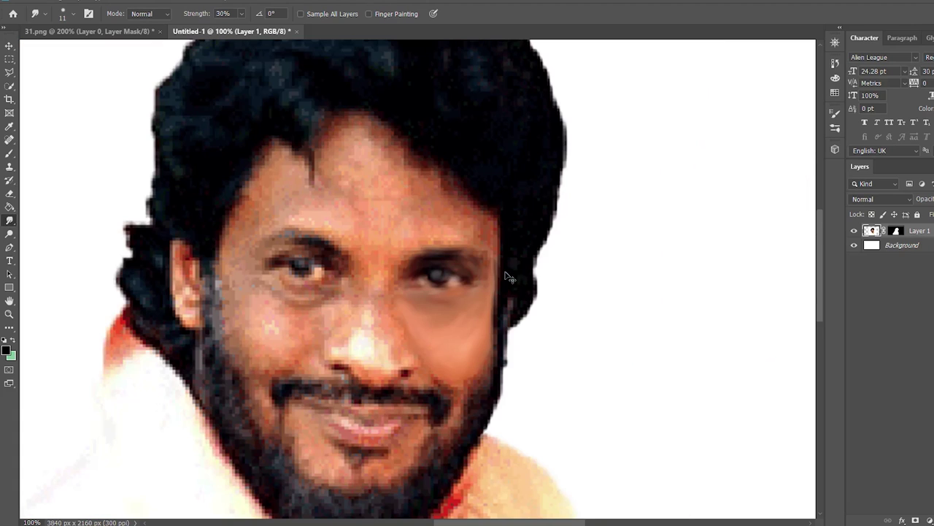
key(ctrl+plus)
key(ctrl+plus)
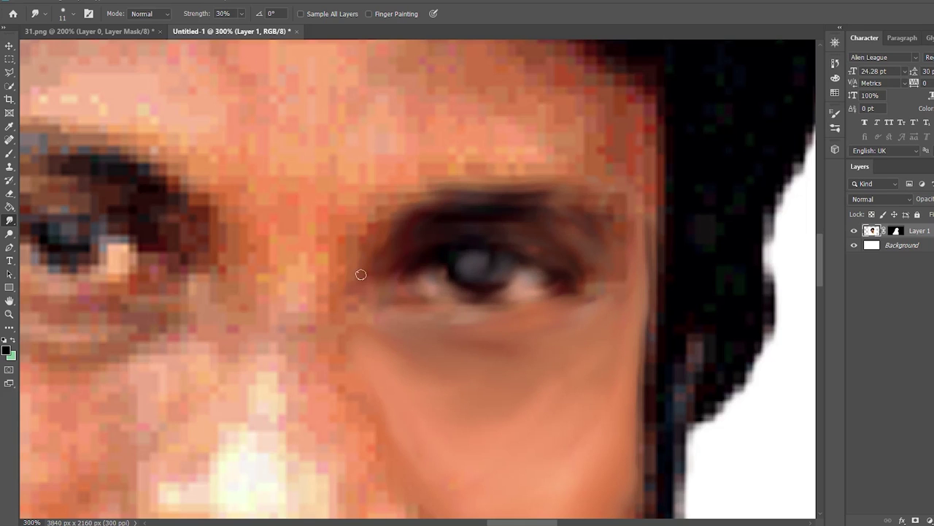
key(bracketright)
key(bracketright)
key(bracketright)
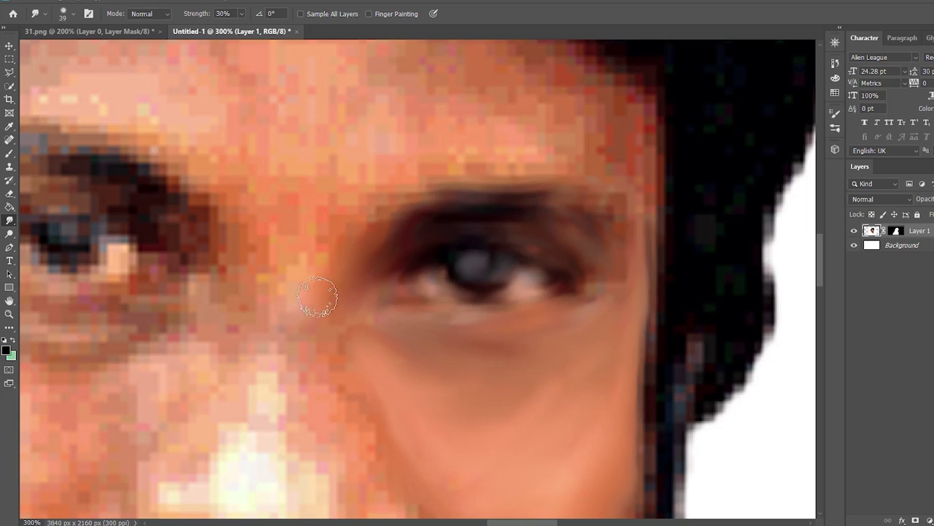
mouse_move(309, 303)
mouse_down()
mouse_move(260, 244)
mouse_move(288, 336)
mouse_up()
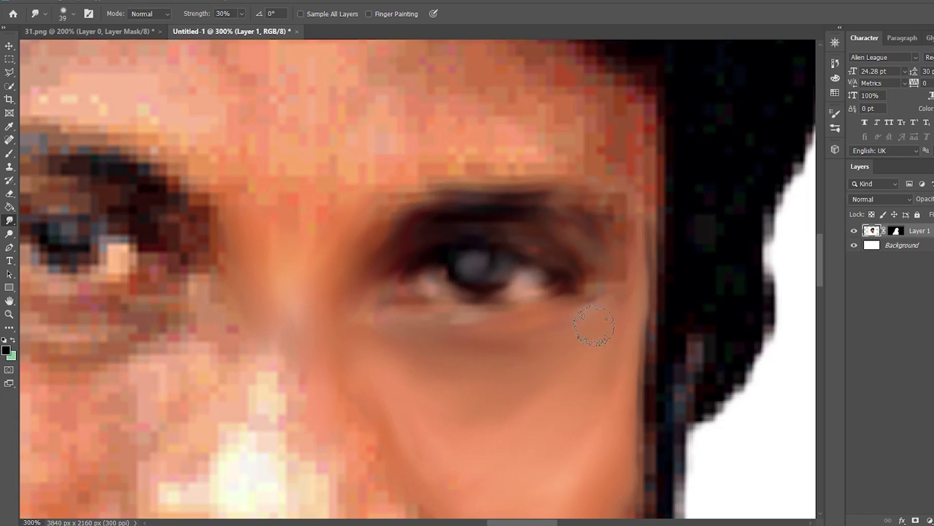
Smudge the pixelated nose area into smooth, blended skin.
scroll(416, 372, down, 2)
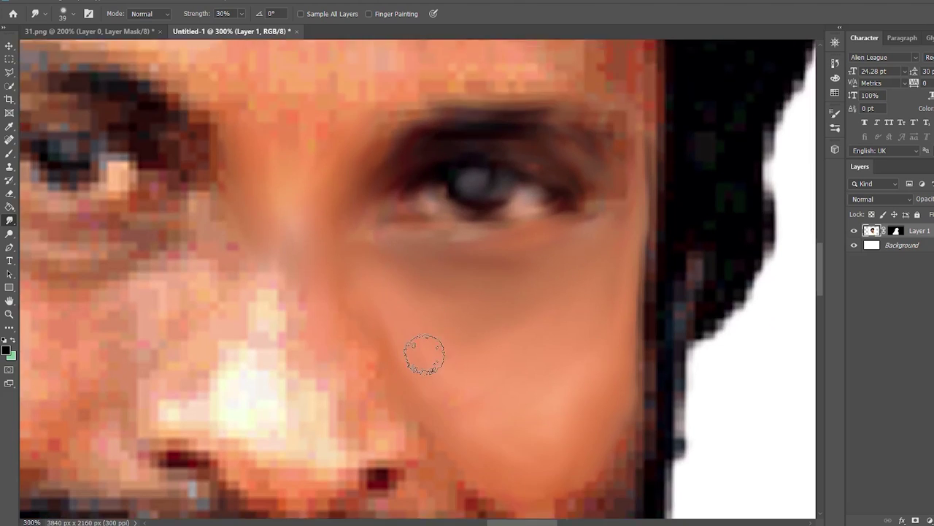
scroll(424, 355, down, 2)
mouse_move(261, 194)
mouse_down()
mouse_move(303, 280)
mouse_move(250, 146)
mouse_move(319, 275)
mouse_move(339, 359)
mouse_up()
scroll(411, 278, down, 2)
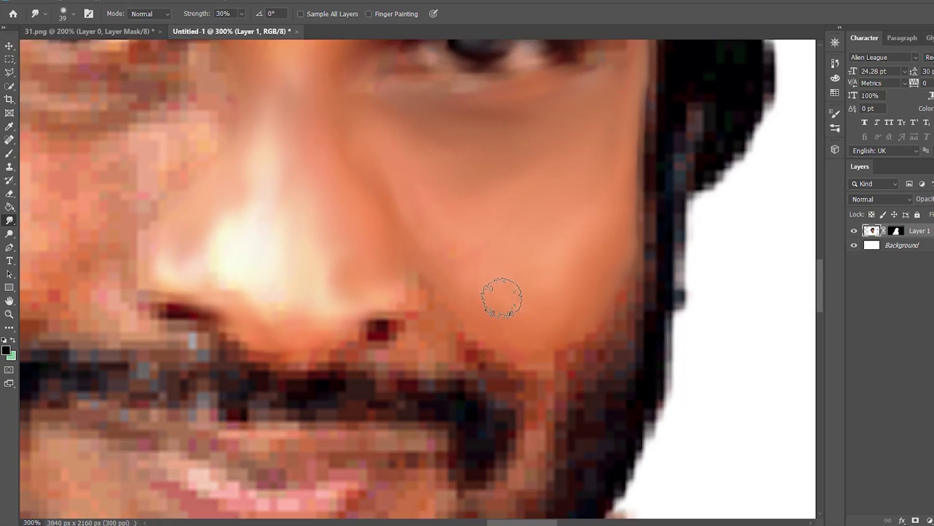
scroll(501, 295, down, 3)
scroll(501, 302, down, 1)
scroll(511, 292, down, 1)
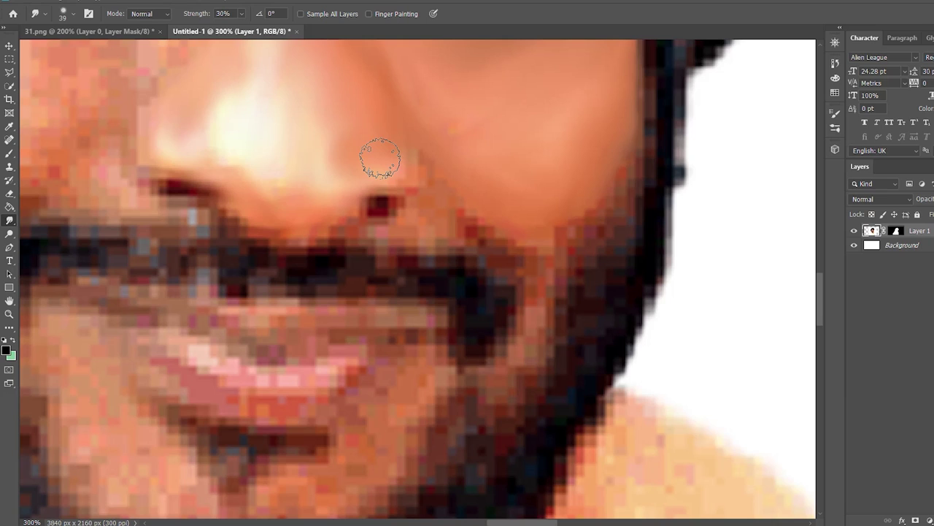
With a size-15 brush, smudge both eyebrow tails into smooth streaks.
drag(386, 202, 377, 217)
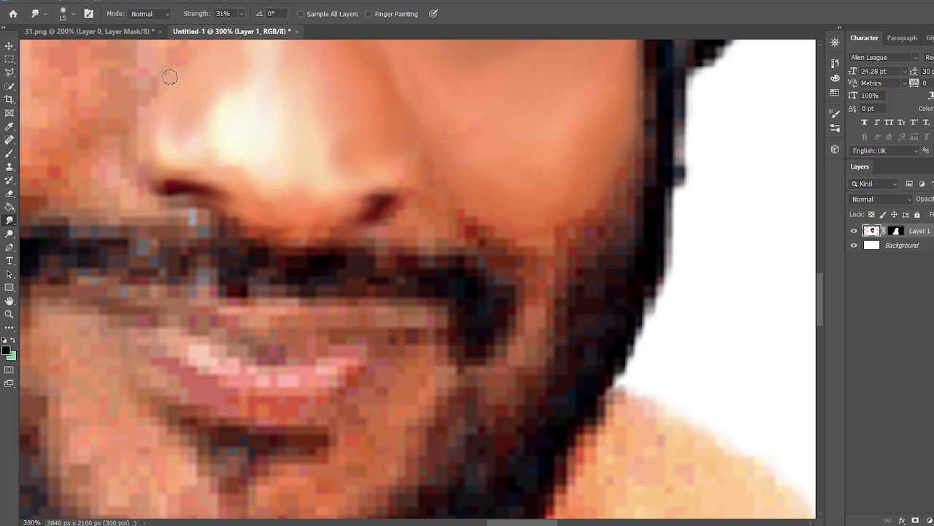
drag(373, 209, 367, 206)
drag(199, 190, 303, 227)
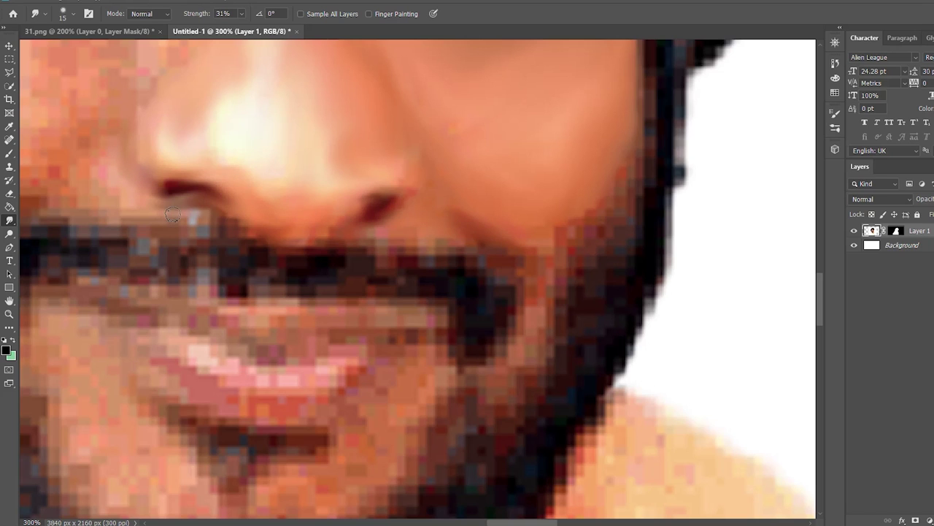
scroll(832, 277, up, 3)
scroll(817, 267, up, 2)
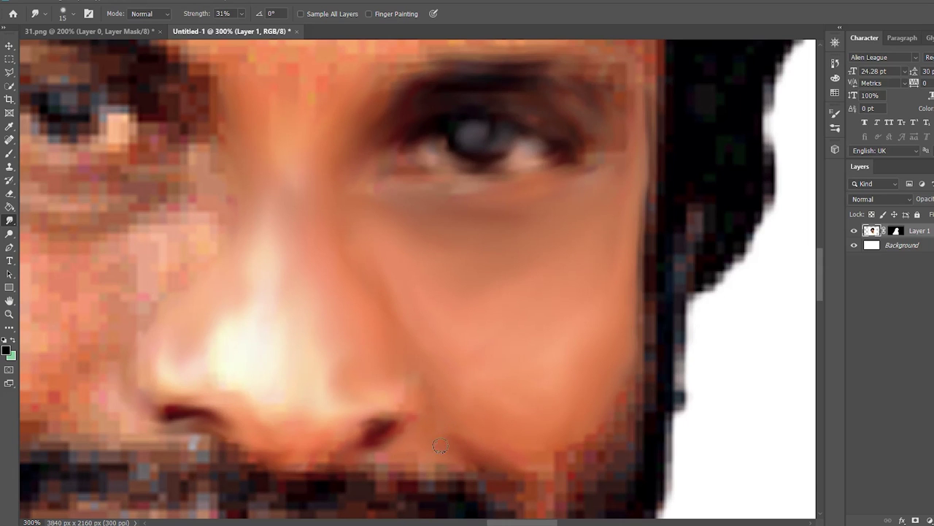
At 70% strength and brush size 43, smudge under the left-hand eye into a curved band.
scroll(824, 259, up, 2)
drag(532, 524, 495, 523)
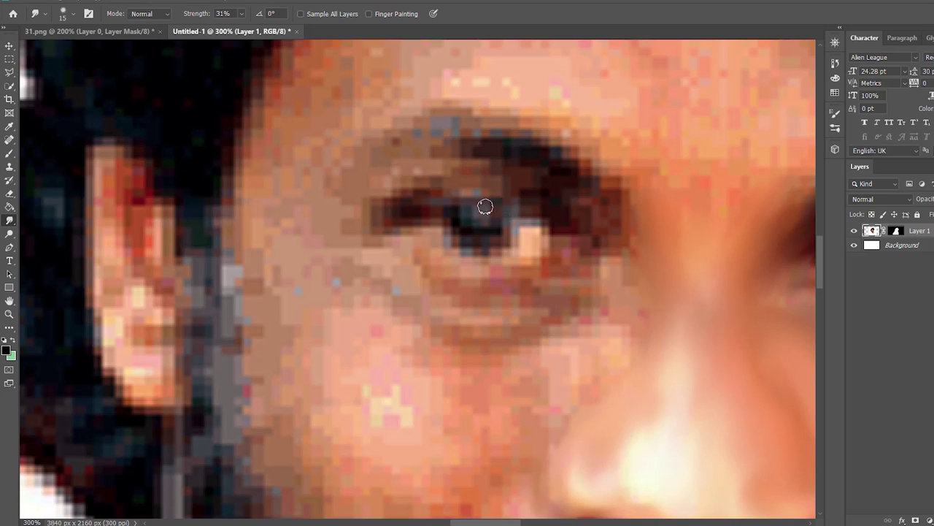
key(ctrl+minus)
key(ctrl+minus)
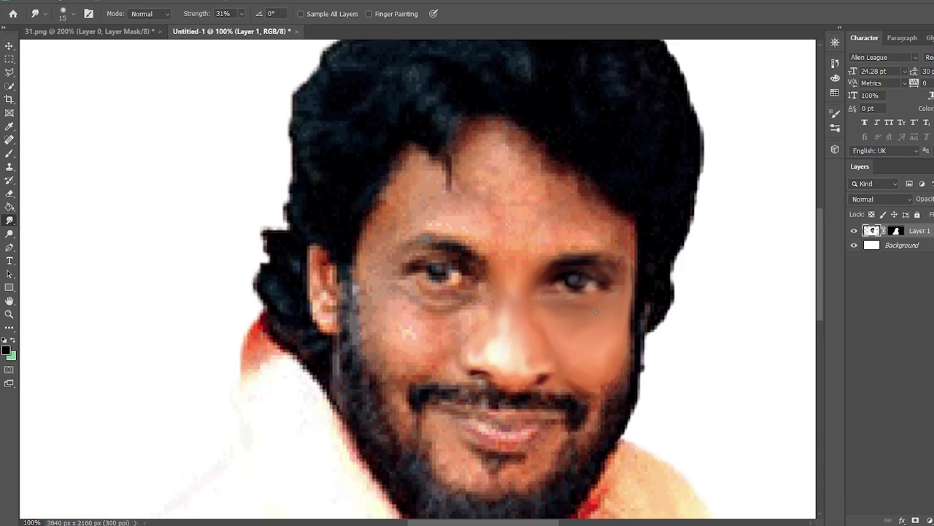
key(ctrl+plus)
key(ctrl+plus)
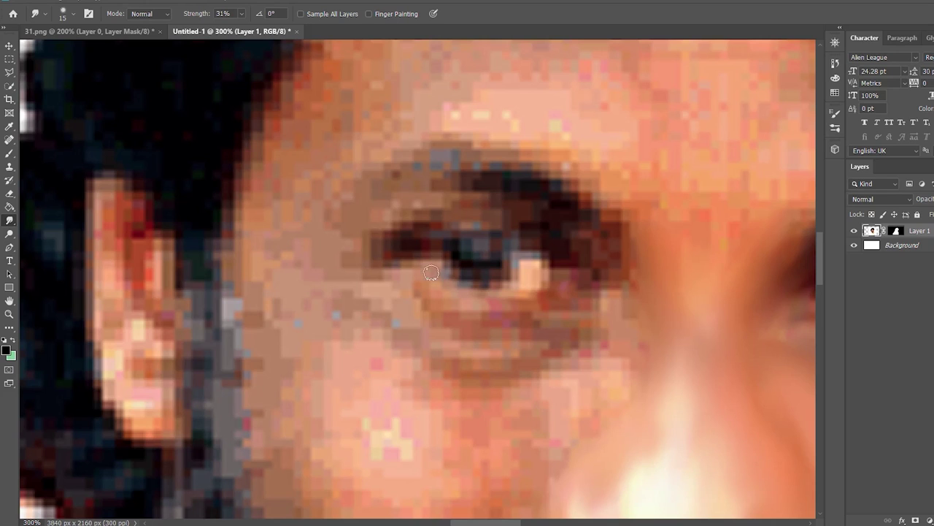
text(70)
key(Return)
mouse_move(390, 313)
mouse_down()
mouse_move(595, 295)
mouse_move(536, 327)
mouse_move(599, 313)
mouse_move(379, 321)
mouse_move(468, 300)
mouse_move(384, 298)
mouse_move(424, 319)
mouse_move(486, 267)
mouse_up()
mouse_move(602, 352)
mouse_down()
mouse_move(589, 381)
mouse_move(367, 343)
mouse_move(508, 372)
mouse_up()
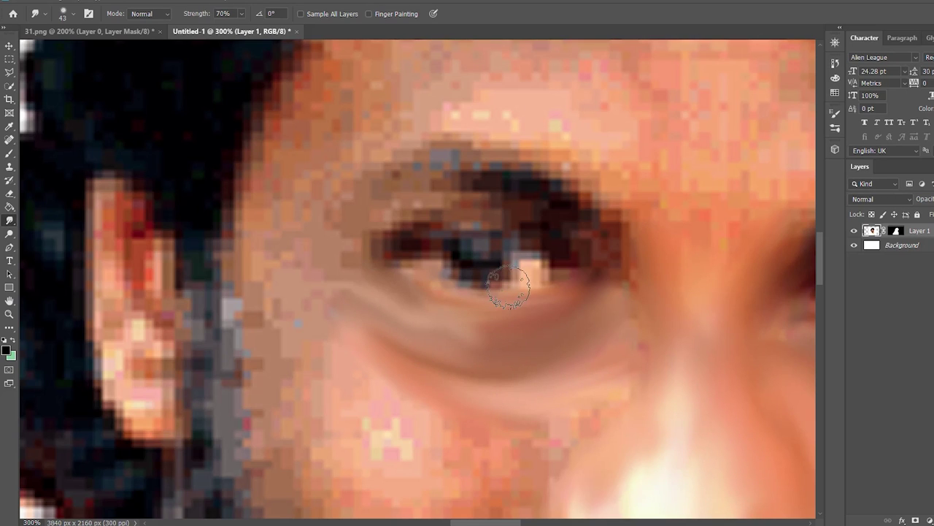
Return strength to 30%, brush size 19, and soften the eye's catchlight.
text(30)
drag(462, 236, 454, 236)
drag(550, 225, 494, 279)
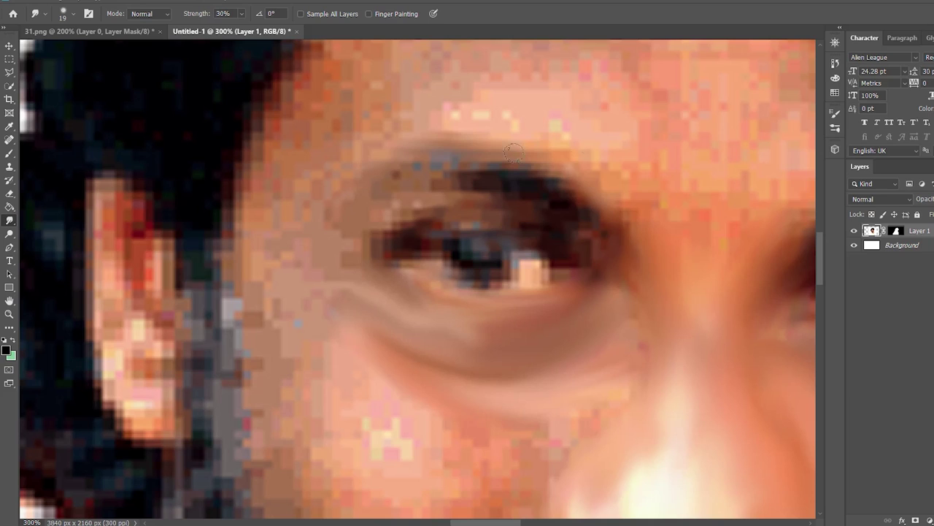
Smudge the left-hand eye's upper eyelid, iris, pupil and catchlight smooth, checking at 100%.
drag(500, 167, 338, 241)
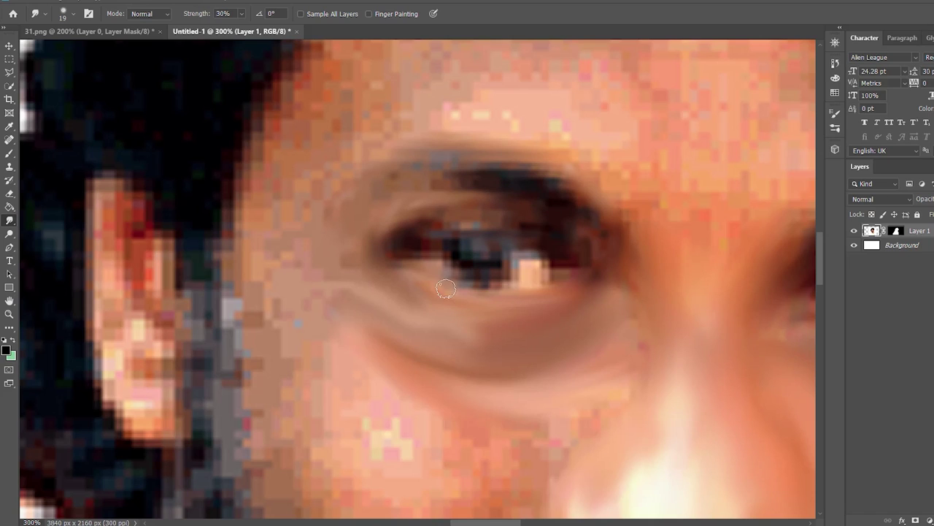
mouse_move(465, 259)
mouse_down()
mouse_move(486, 257)
mouse_move(484, 271)
mouse_move(474, 241)
mouse_move(486, 246)
mouse_move(492, 269)
mouse_move(473, 270)
mouse_up()
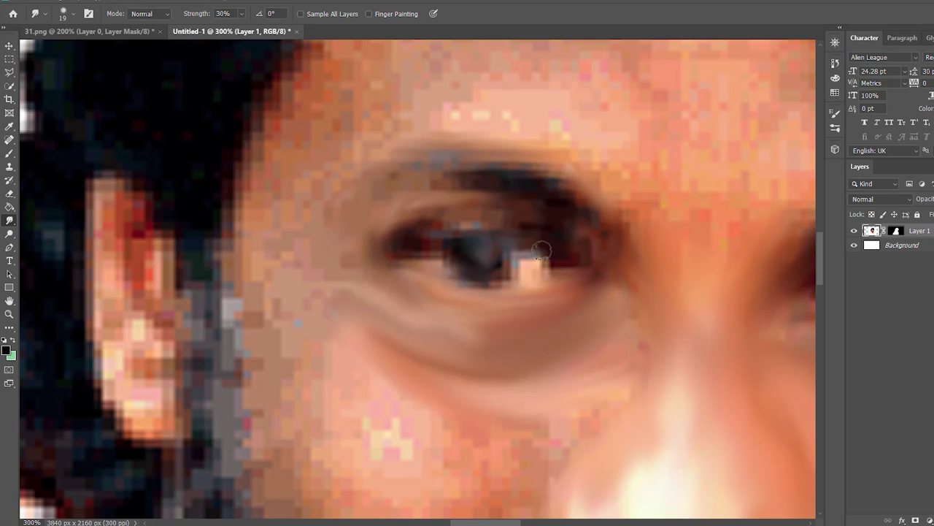
mouse_move(423, 250)
mouse_down()
mouse_move(430, 243)
mouse_move(471, 279)
mouse_move(544, 263)
mouse_move(534, 244)
mouse_up()
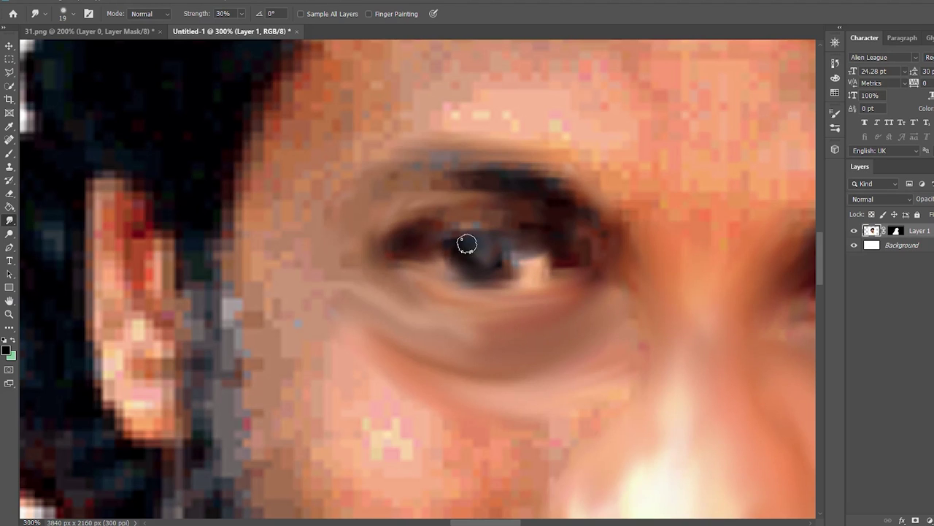
key(ctrl+1)
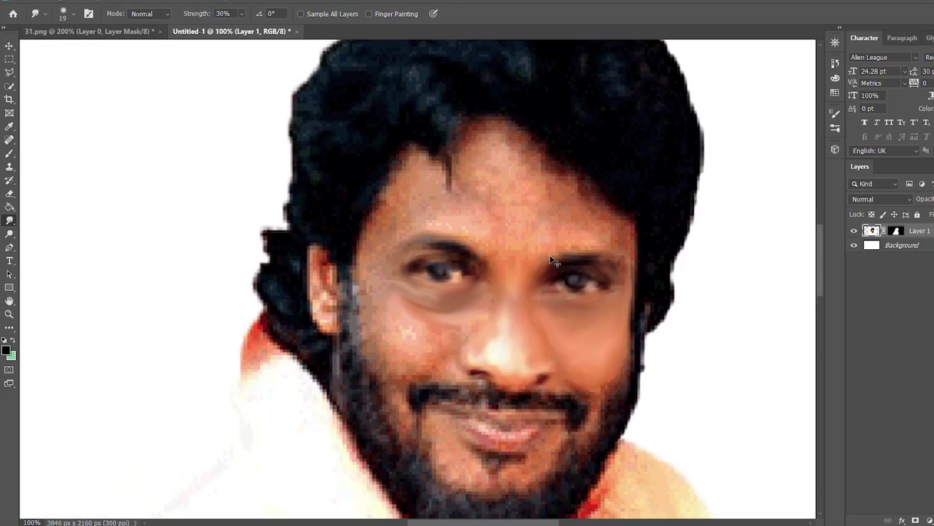
key(ctrl+plus)
key(ctrl+plus)
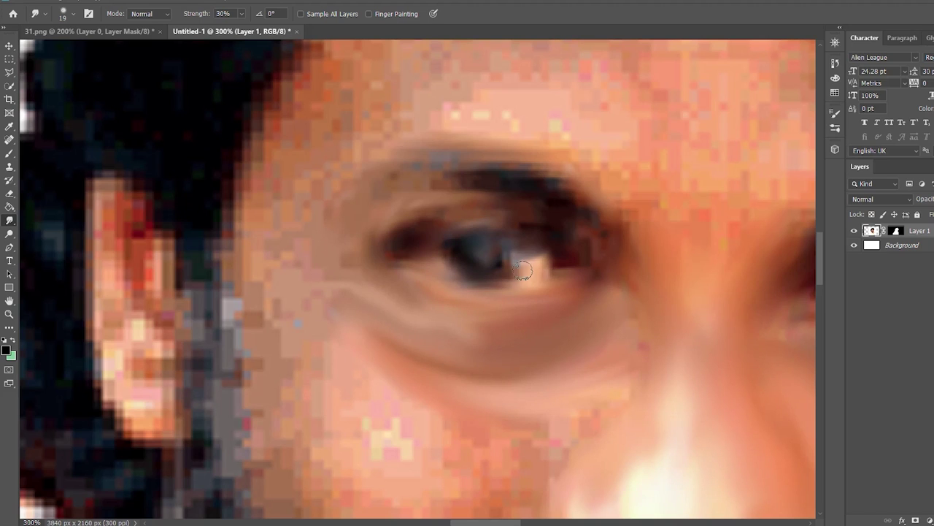
mouse_move(549, 266)
mouse_down()
mouse_move(523, 234)
mouse_move(511, 263)
mouse_move(450, 284)
mouse_up()
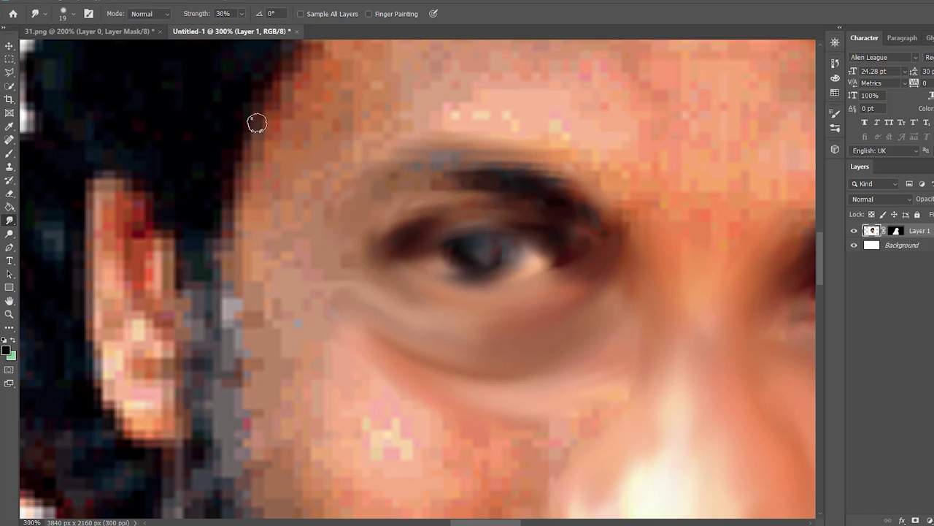
Try several brush presets (Pastel Dark, Finger Paint 06/07), settling on Sampled Brush 1.
click(17, 232)
click(75, 15)
scroll(79, 310, down, 2)
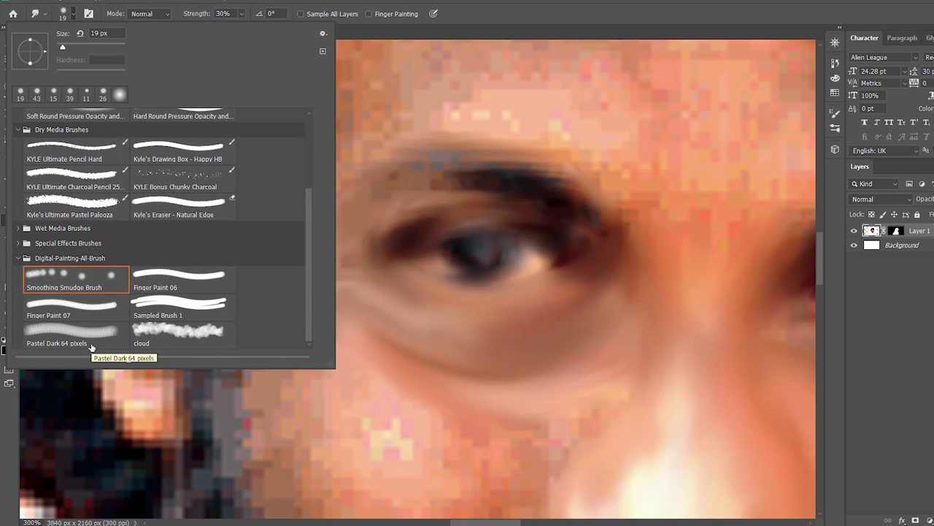
click(177, 332)
click(71, 332)
click(179, 306)
click(43, 316)
click(197, 281)
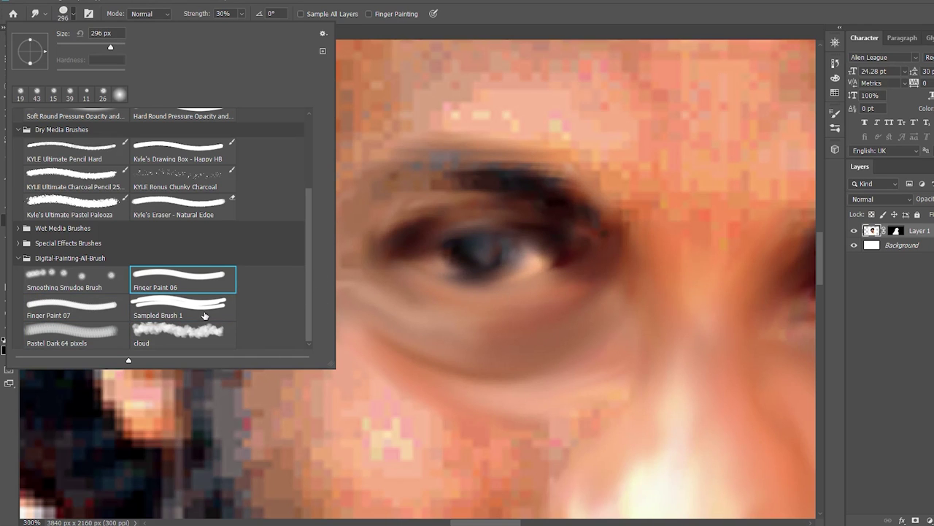
click(85, 302)
click(183, 282)
click(179, 308)
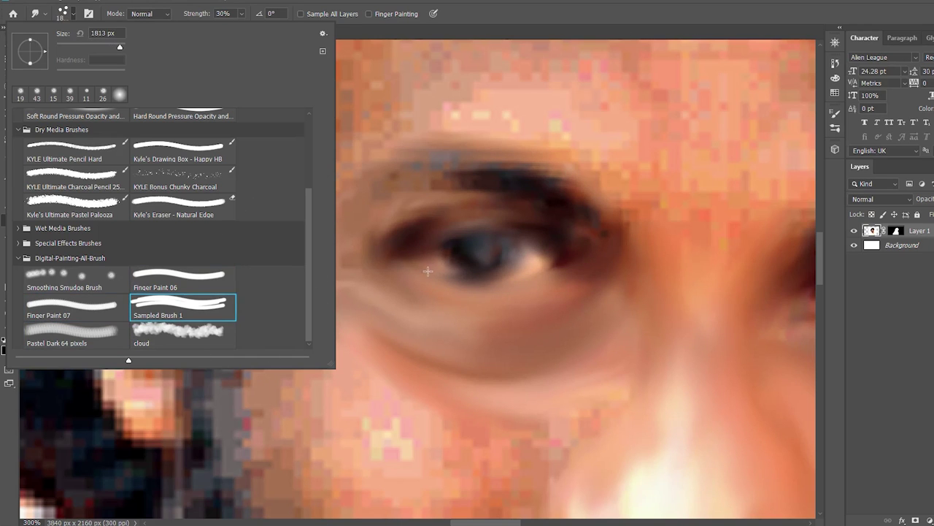
Adjust the brush size and add a new empty Layer 2 above Layer 1.
alt+right_click(468, 267)
alt+right_click(556, 319)
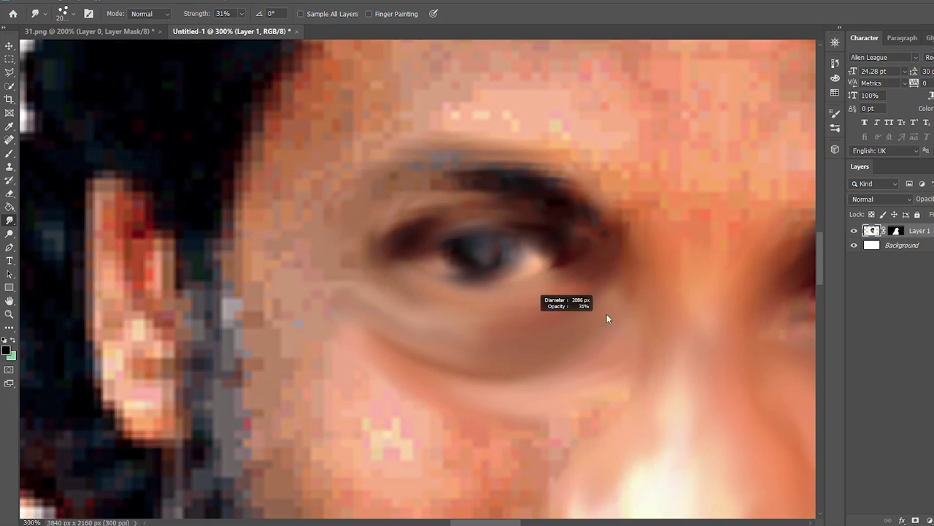
key(ctrl+shift+alt+n)
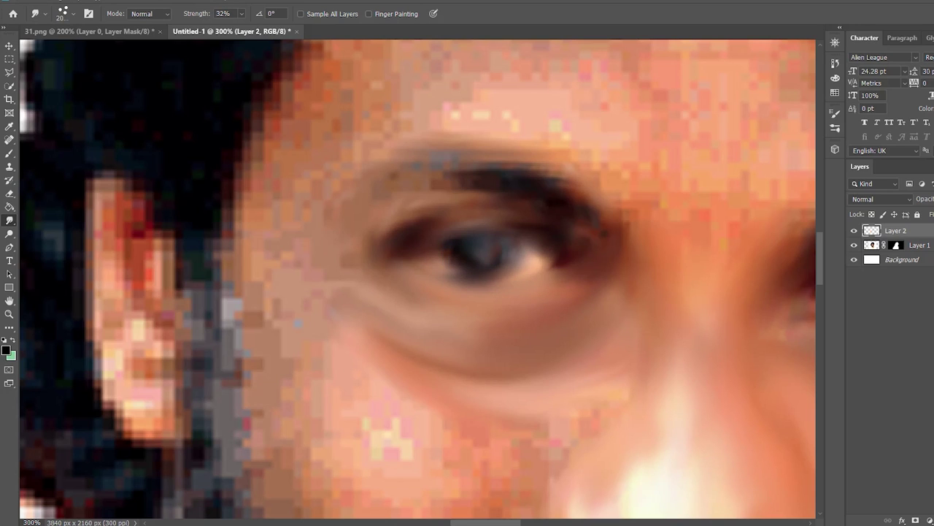
click(72, 14)
drag(69, 34, 79, 34)
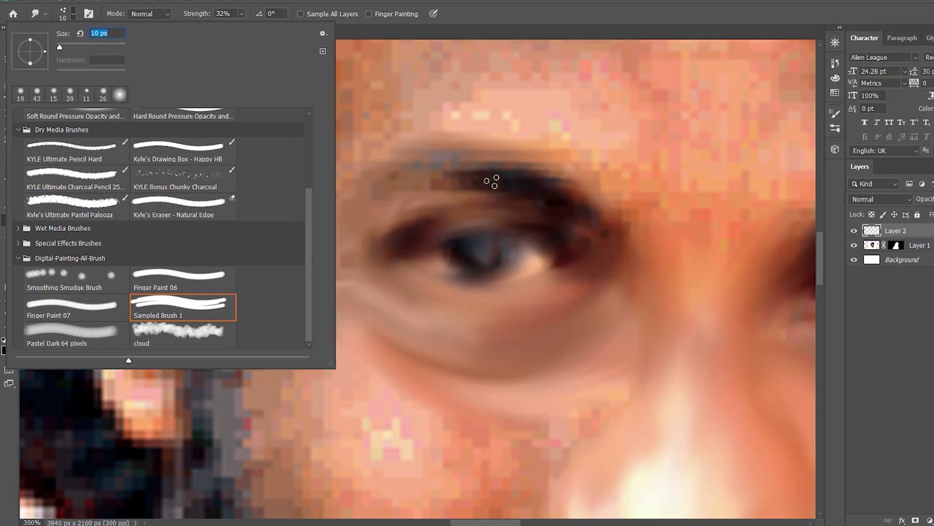
key(Return)
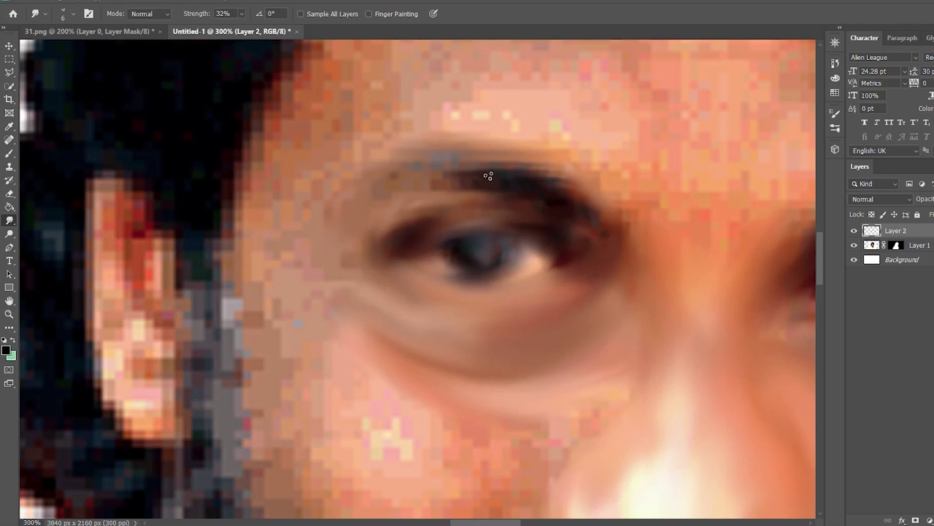
Set Layer 2 to Color blending, then delete the unused Layer 2.
click(897, 197)
click(872, 473)
right_click(896, 231)
click(862, 151)
click(445, 195)
Choose the Smoothing Smudge Brush at 65 px and keep the mode at Normal.
click(40, 19)
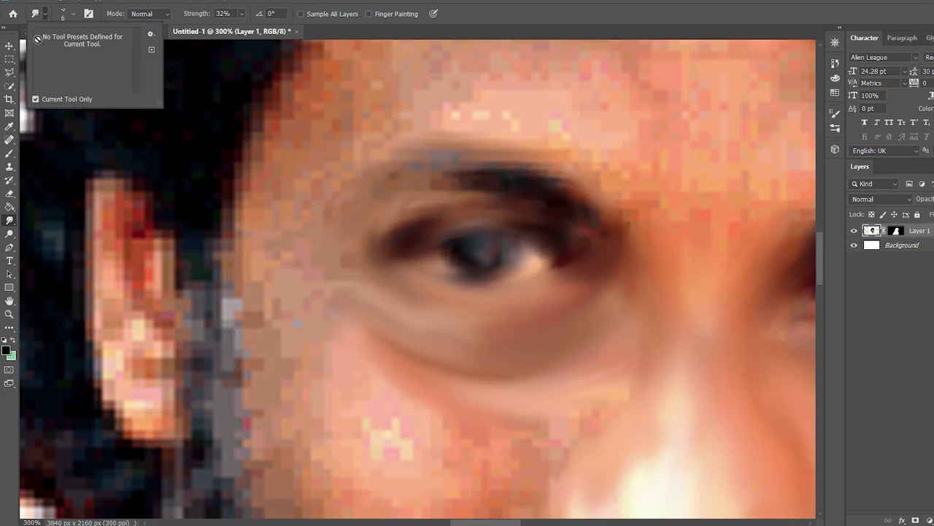
click(73, 14)
click(79, 271)
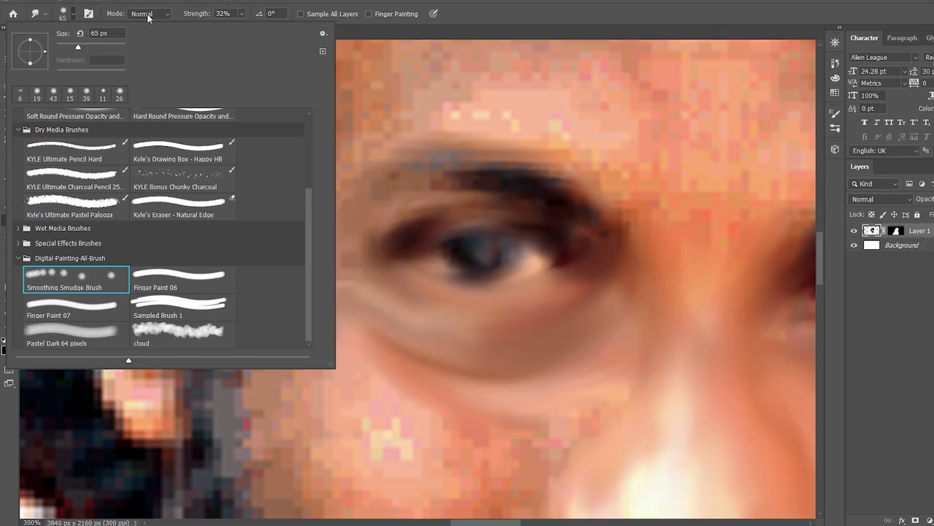
click(150, 14)
click(326, 70)
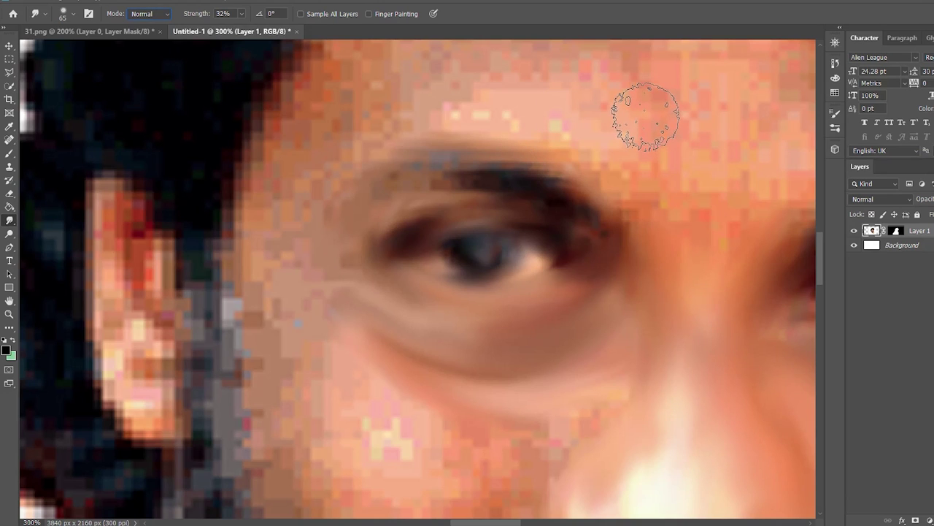
Smudge the pixelated forehead, temple and cheek skin around the left eye smooth.
mouse_move(695, 206)
mouse_down()
mouse_move(682, 192)
mouse_move(751, 160)
mouse_up()
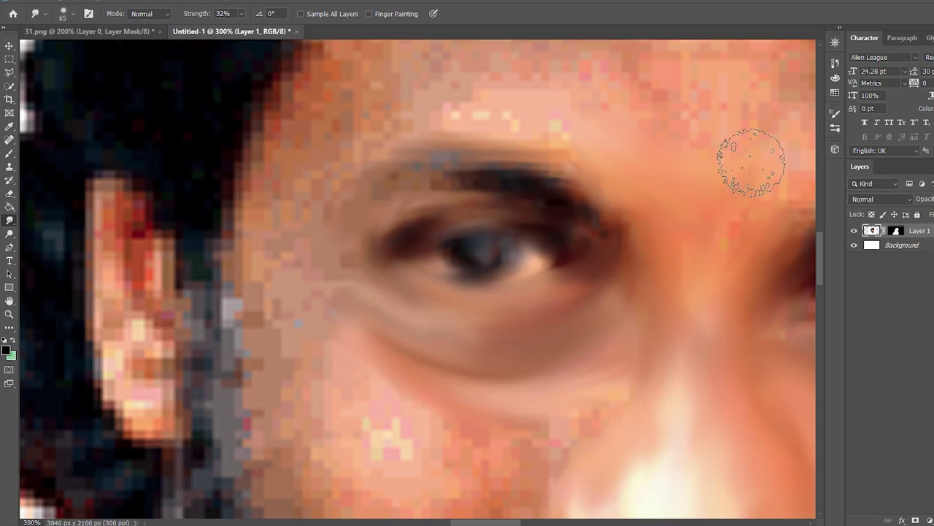
drag(493, 109, 365, 135)
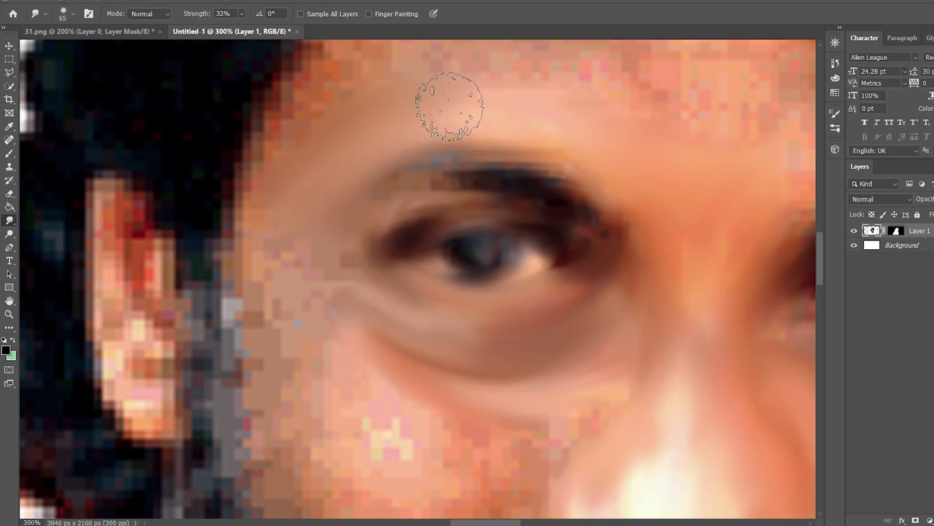
mouse_move(248, 131)
mouse_down()
mouse_move(292, 308)
mouse_move(329, 358)
mouse_up()
mouse_move(409, 413)
mouse_down()
mouse_move(446, 417)
mouse_move(571, 392)
mouse_move(309, 323)
mouse_move(284, 332)
mouse_up()
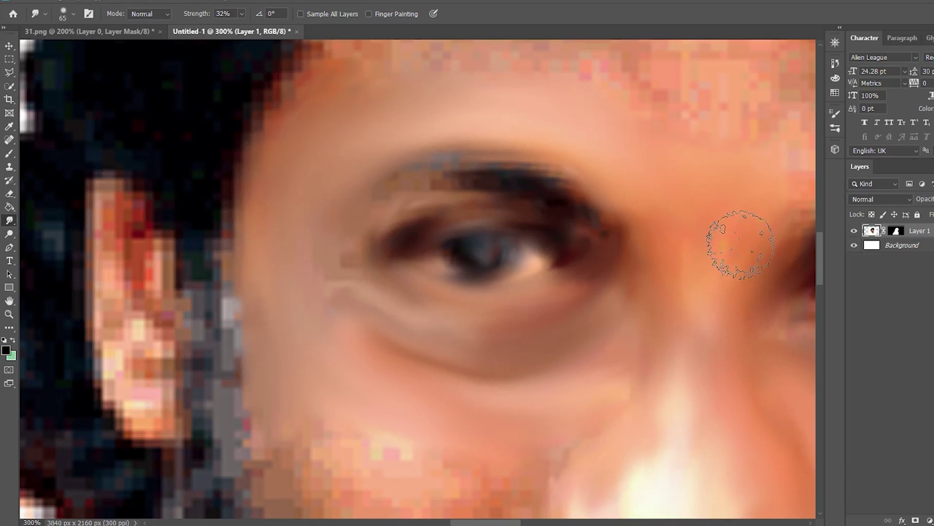
Raise smudge strength to 70% and smooth the forehead skin up to the hairline.
scroll(822, 255, up, 5)
text(70)
key(Return)
mouse_move(470, 271)
mouse_down()
mouse_move(476, 287)
mouse_move(403, 206)
mouse_move(417, 156)
mouse_move(340, 307)
mouse_move(433, 162)
mouse_move(590, 150)
mouse_move(596, 183)
mouse_move(601, 150)
mouse_move(679, 104)
mouse_move(661, 329)
mouse_up()
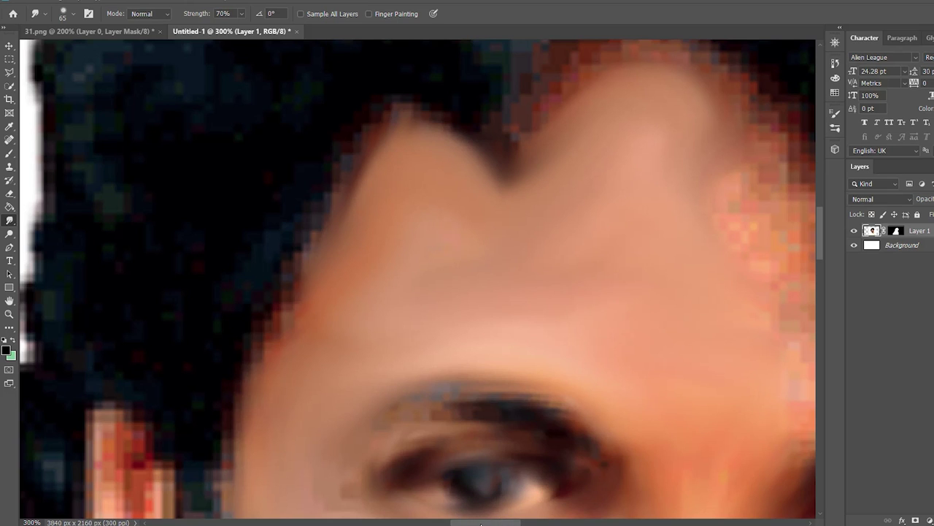
scroll(468, 408, right, 5)
mouse_move(489, 405)
mouse_down()
mouse_move(611, 324)
mouse_move(417, 192)
mouse_move(432, 265)
mouse_move(420, 159)
mouse_move(354, 98)
mouse_move(542, 261)
mouse_move(309, 136)
mouse_move(305, 206)
mouse_move(580, 282)
mouse_move(643, 365)
mouse_move(689, 365)
mouse_move(625, 289)
mouse_move(455, 233)
mouse_move(416, 183)
mouse_move(609, 324)
mouse_up()
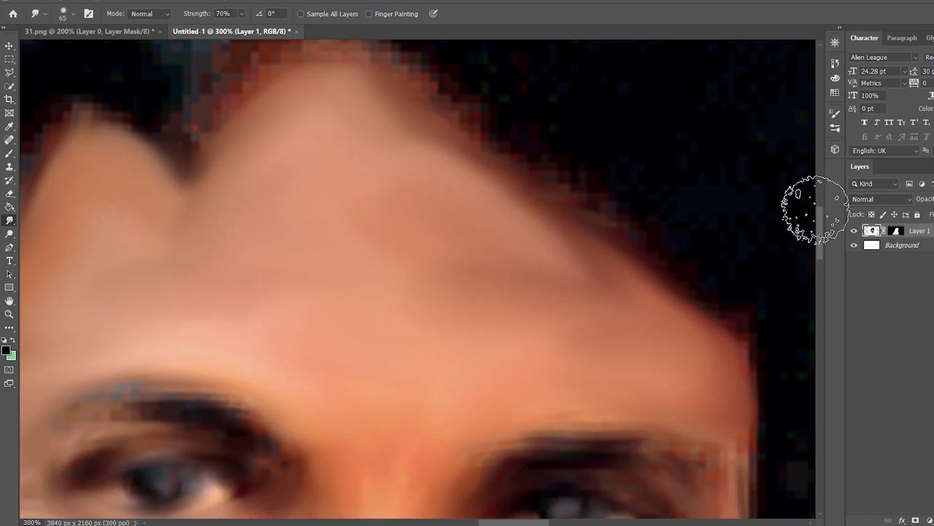
scroll(803, 212, down, 3)
alt+right_click(606, 133)
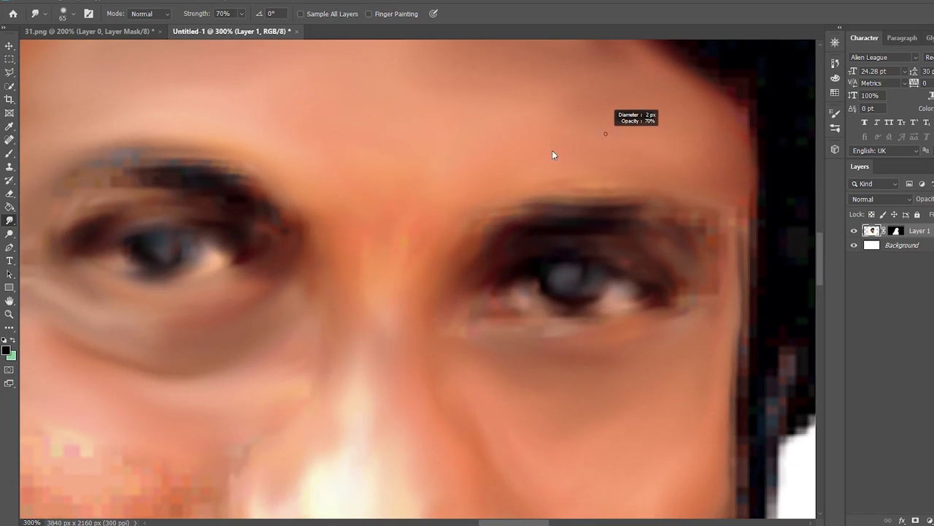
Shrink the brush to 14 px and soften the eyebrow end and face edge.
drag(552, 155, 575, 151)
mouse_move(679, 185)
mouse_down()
mouse_move(698, 309)
mouse_move(722, 259)
mouse_move(727, 303)
mouse_up()
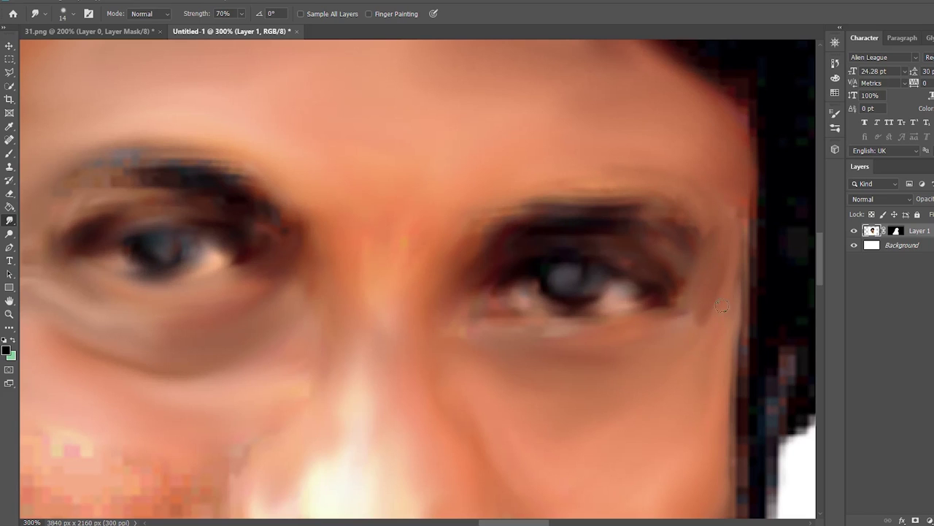
drag(742, 235, 725, 355)
Reshape the right eye's upper and lower lids and its inner and outer corners.
drag(713, 299, 498, 269)
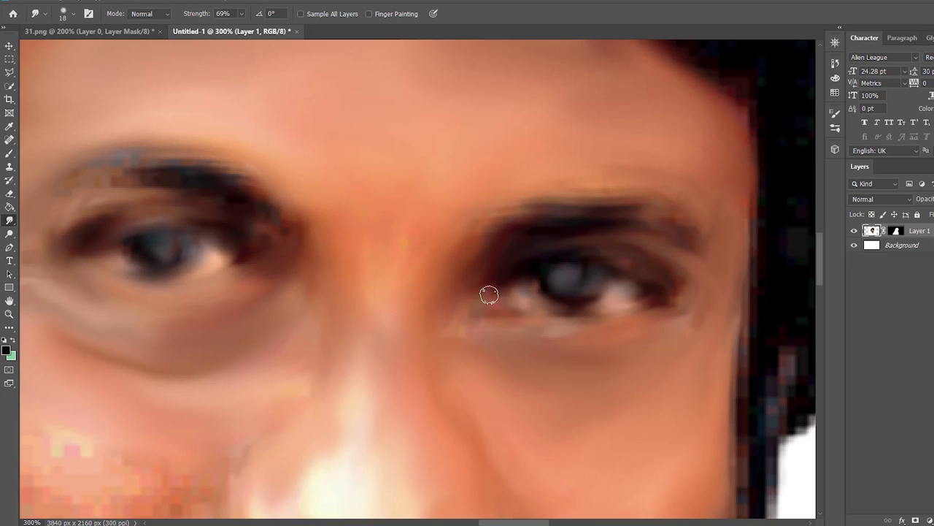
mouse_move(450, 330)
mouse_down()
mouse_move(528, 246)
mouse_move(489, 317)
mouse_up()
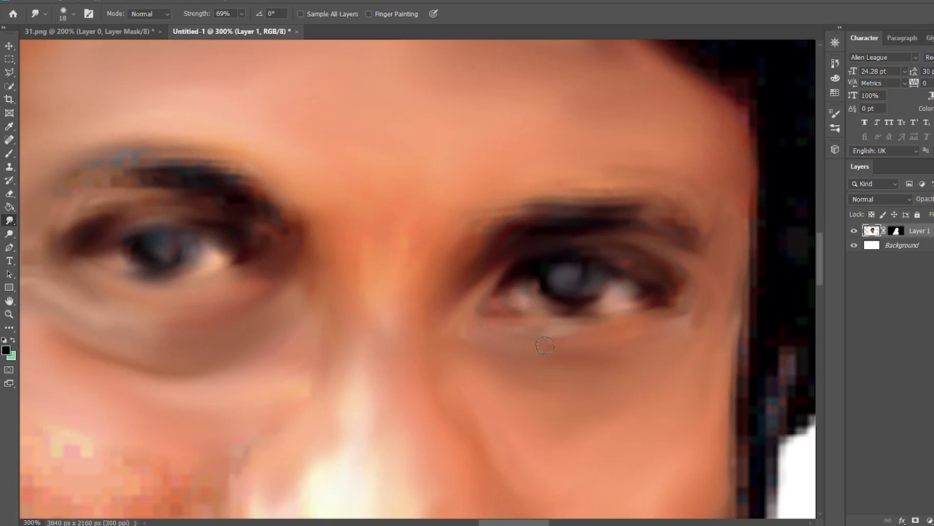
mouse_move(664, 251)
mouse_down()
mouse_move(511, 269)
mouse_move(518, 251)
mouse_move(592, 243)
mouse_up()
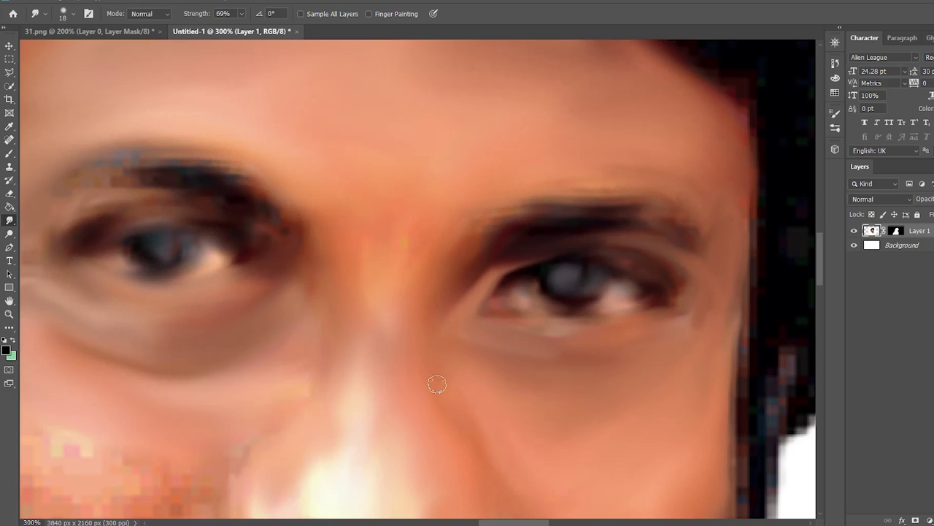
drag(498, 289, 577, 256)
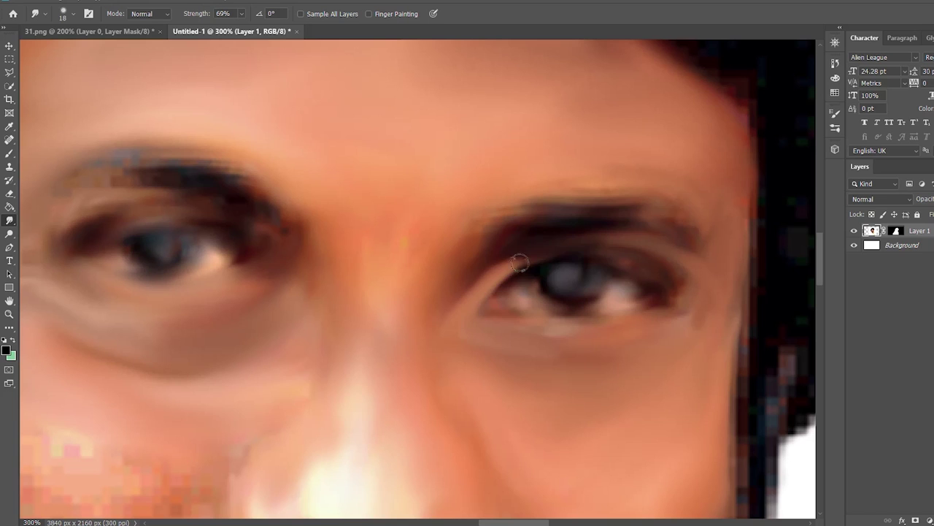
drag(699, 276, 559, 250)
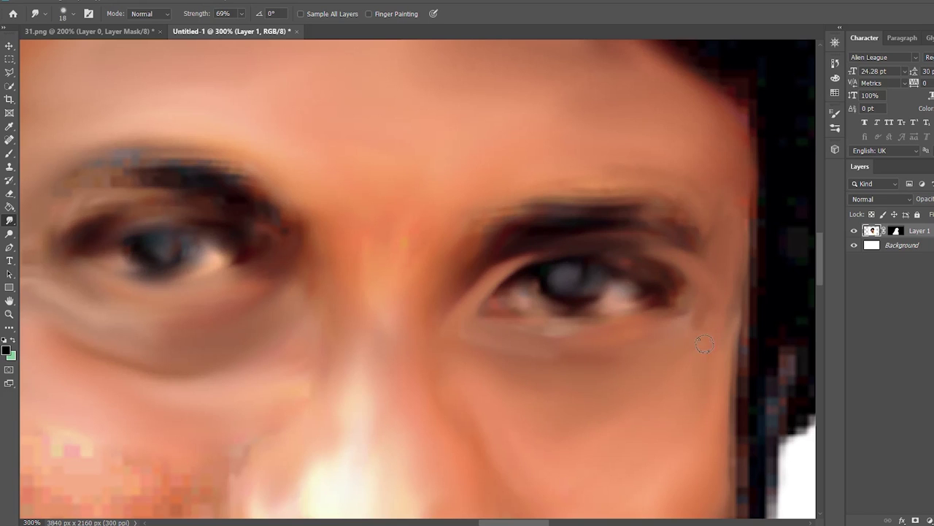
mouse_move(678, 262)
mouse_down()
mouse_move(466, 292)
mouse_move(618, 255)
mouse_up()
drag(691, 279, 592, 248)
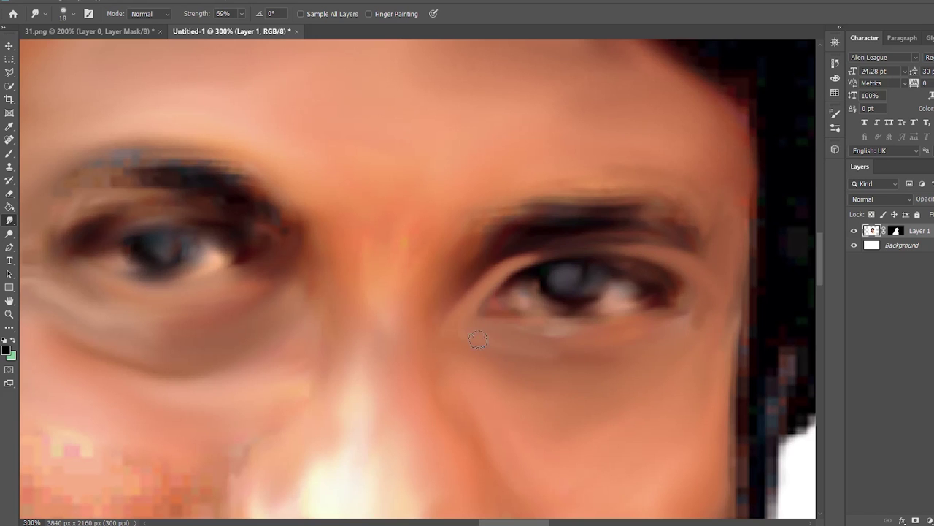
drag(683, 318, 706, 295)
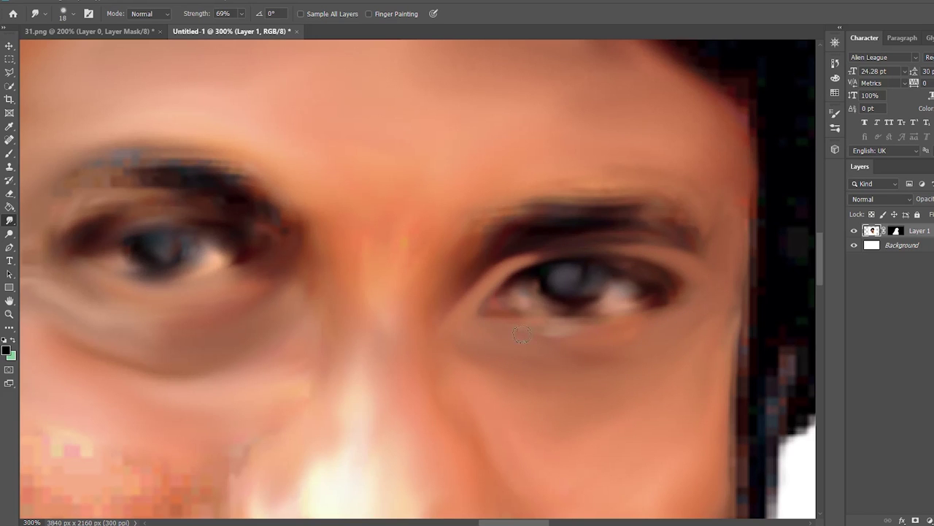
key(ctrl+minus)
key(ctrl+minus)
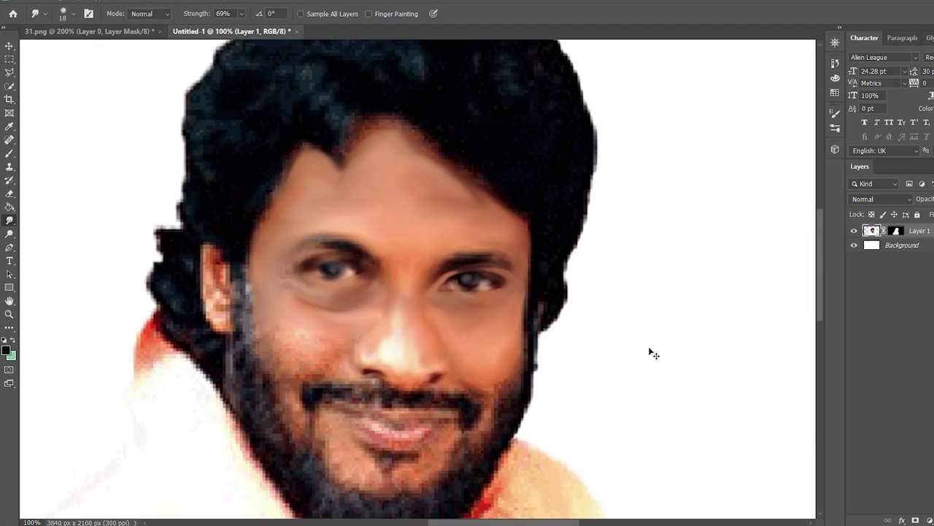
key(ctrl+plus)
key(ctrl+plus)
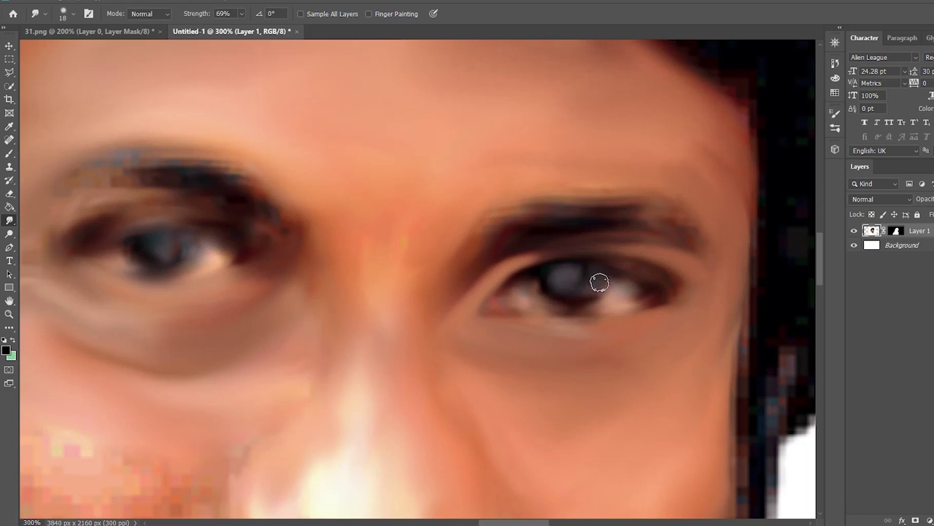
Deepen the eye-socket shadow beside the nose and smooth the cheek-to-nostril crease.
drag(290, 311, 273, 351)
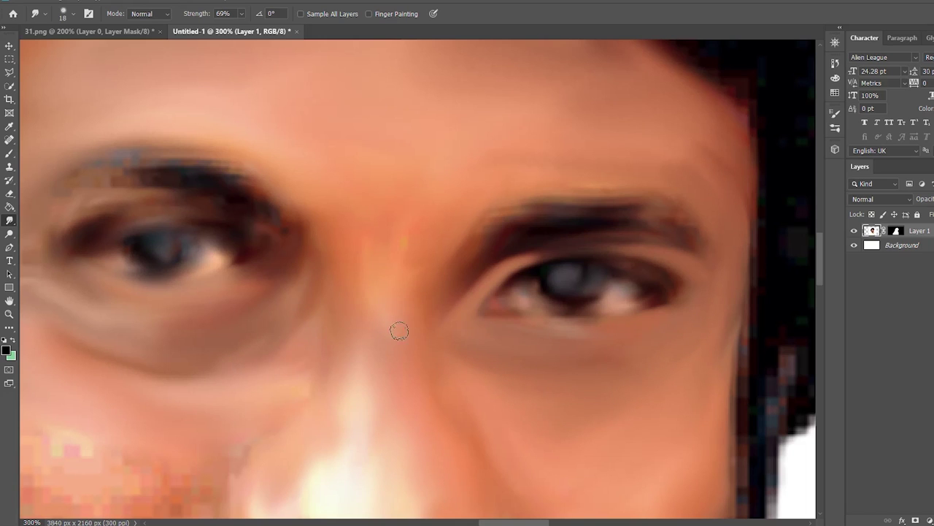
scroll(402, 321, down, 1)
key(ctrl+plus)
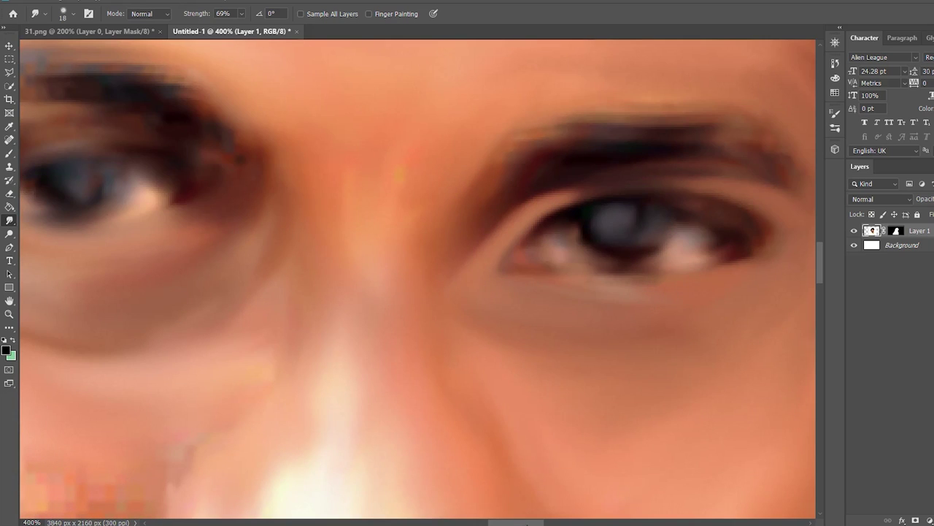
drag(527, 523, 504, 521)
scroll(330, 343, down, 2)
scroll(317, 278, down, 2)
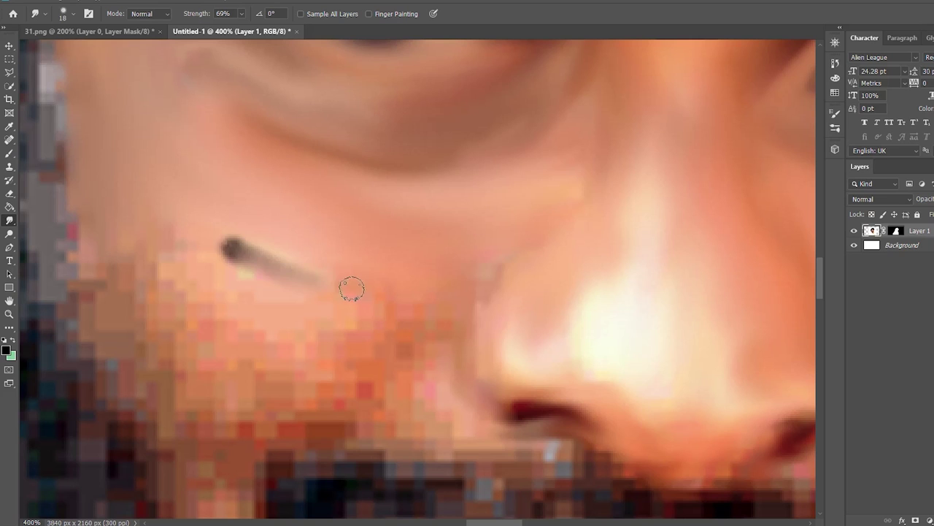
mouse_move(484, 235)
mouse_down()
mouse_move(471, 411)
mouse_move(459, 323)
mouse_move(481, 292)
mouse_move(480, 411)
mouse_move(463, 379)
mouse_move(501, 277)
mouse_up()
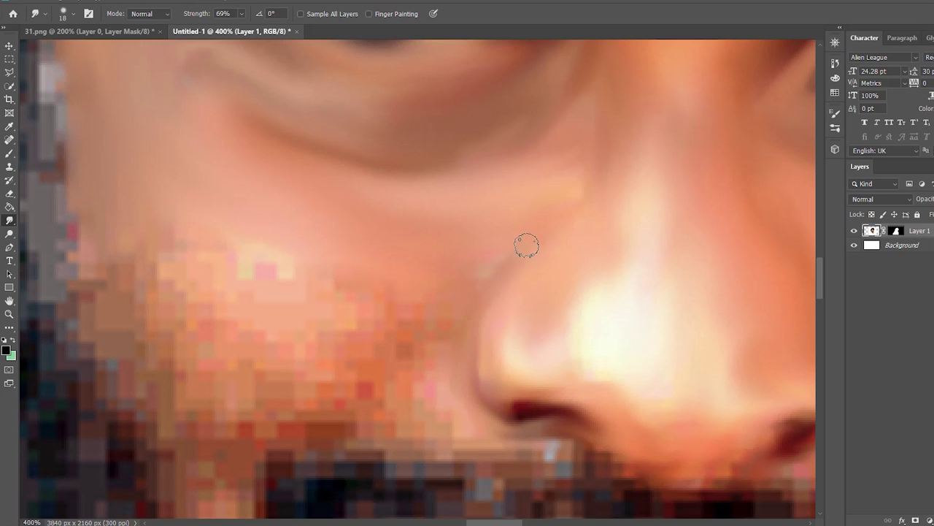
Enlarge the brush to 59 px and blur the pixelated cheek left of the nose.
drag(376, 299, 419, 306)
mouse_move(310, 285)
mouse_down()
mouse_move(359, 358)
mouse_move(184, 271)
mouse_move(150, 316)
mouse_move(275, 385)
mouse_move(354, 313)
mouse_move(183, 382)
mouse_move(344, 282)
mouse_move(160, 323)
mouse_move(138, 156)
mouse_move(407, 256)
mouse_up()
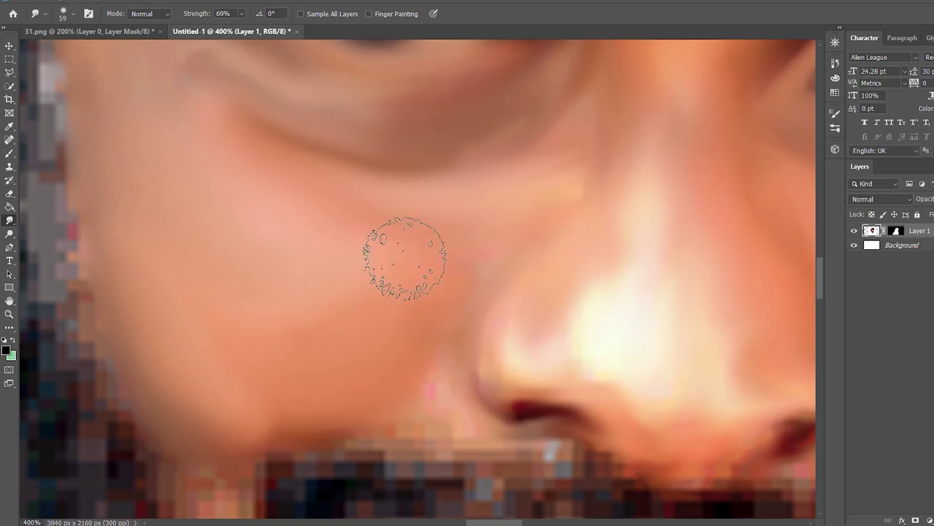
scroll(371, 278, down, 1)
scroll(365, 260, down, 4)
scroll(365, 260, down, 3)
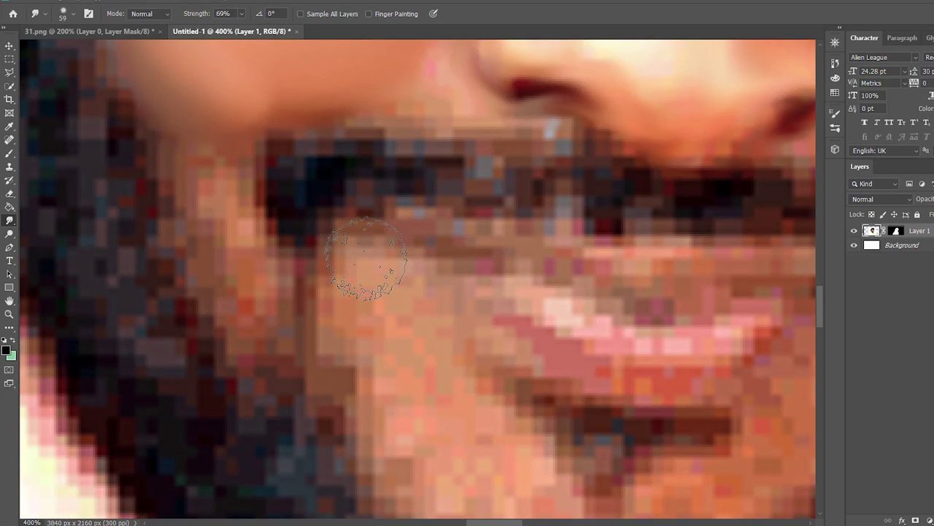
scroll(365, 256, down, 1)
scroll(365, 252, down, 1)
drag(469, 523, 503, 523)
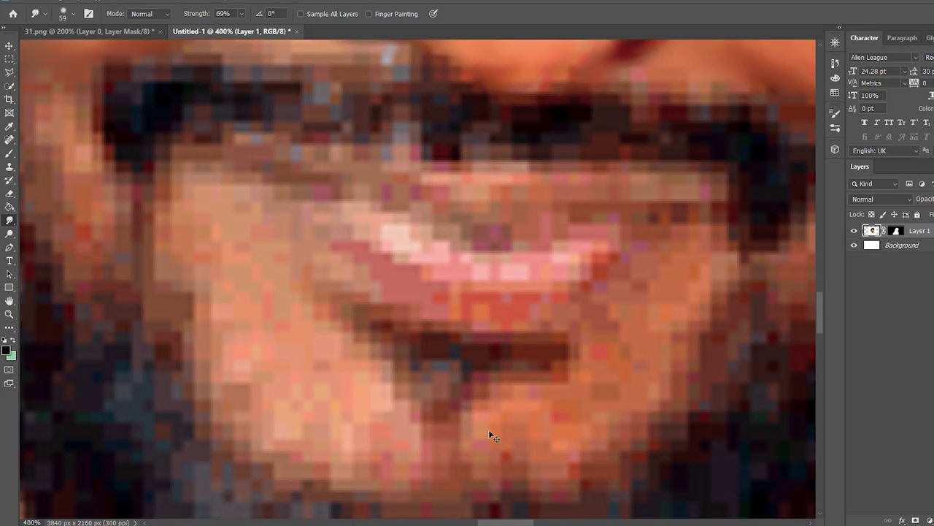
key(ctrl+minus)
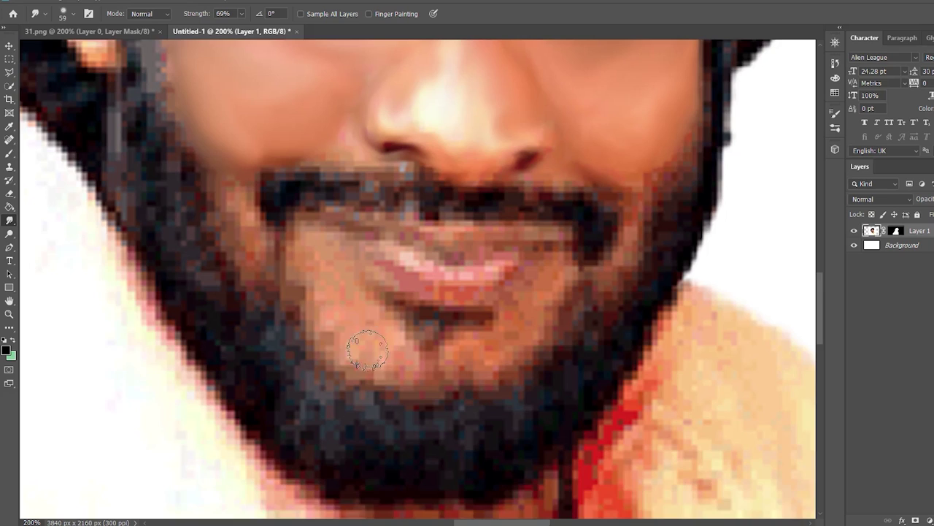
At 70% strength, smudge the moustache and shape the lower lip into a smooth pink curve.
scroll(367, 350, up, 1)
key(7)
mouse_move(327, 252)
mouse_down()
mouse_move(516, 264)
mouse_move(486, 277)
mouse_move(438, 277)
mouse_up()
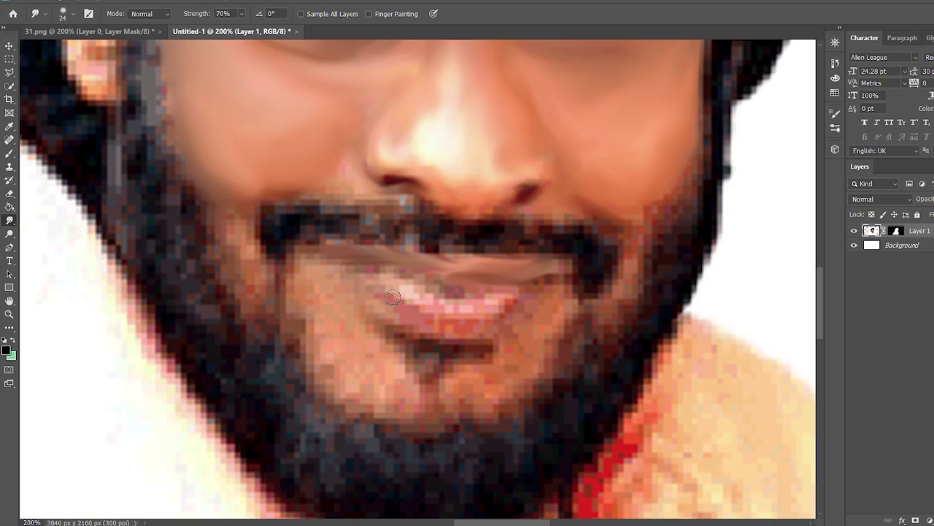
mouse_move(352, 270)
mouse_down()
mouse_move(471, 310)
mouse_move(515, 290)
mouse_move(449, 325)
mouse_move(512, 293)
mouse_move(428, 282)
mouse_move(409, 288)
mouse_move(428, 299)
mouse_move(503, 290)
mouse_up()
key(ctrl+minus)
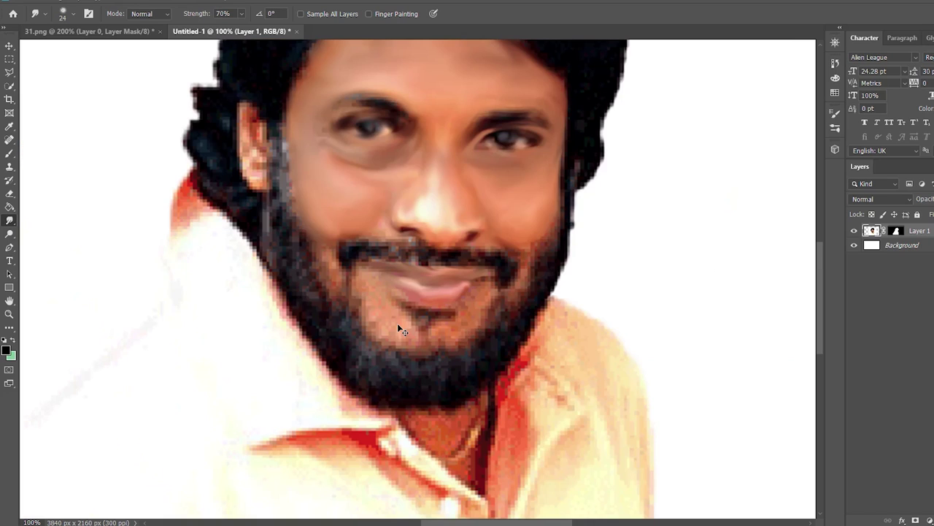
key(ctrl+plus)
key(ctrl+plus)
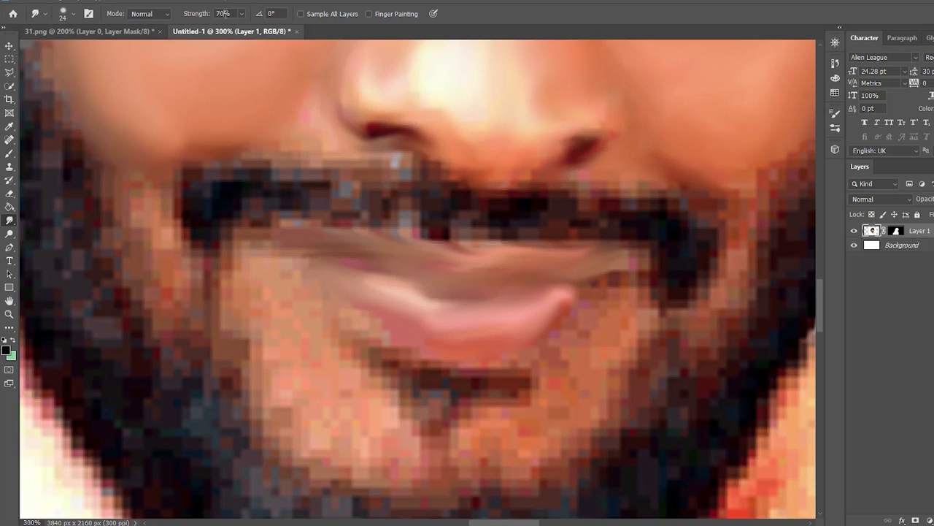
At 30% strength, smooth the lip edge and the pixelated skin below the left lip corner.
text(30)
key(Return)
drag(429, 257, 406, 257)
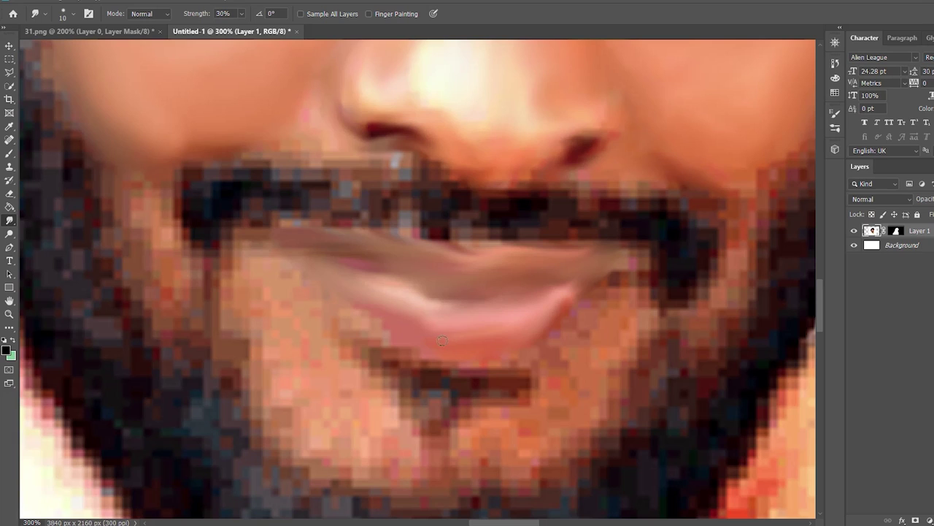
drag(451, 330, 418, 334)
key(ctrl+1)
key(ctrl+plus)
key(ctrl+plus)
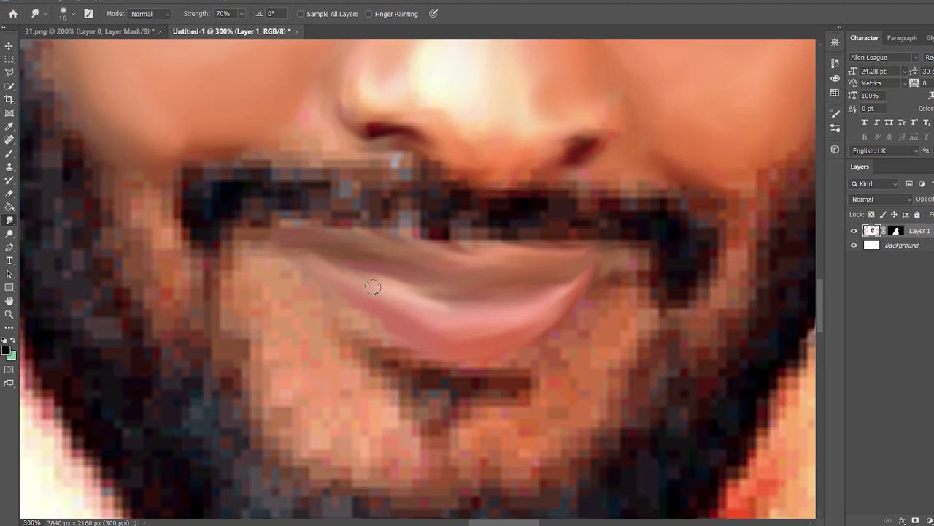
drag(367, 241, 318, 245)
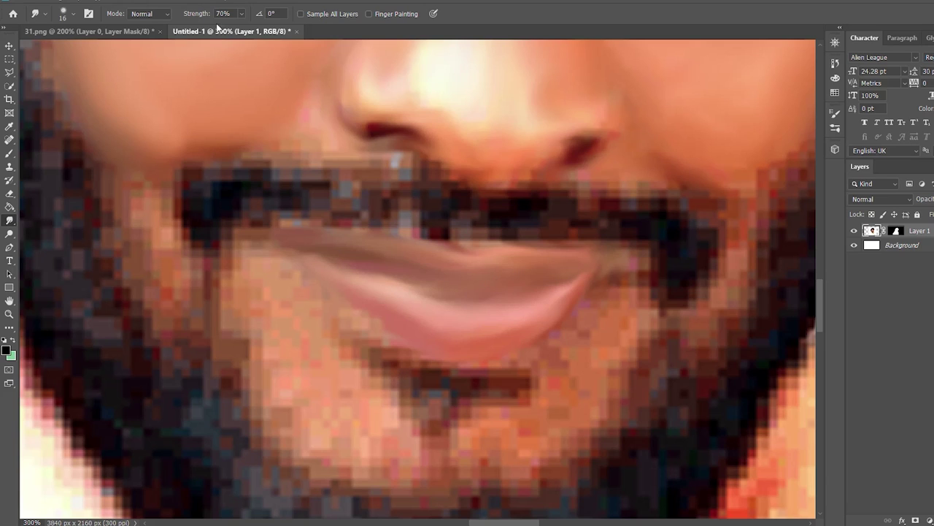
drag(343, 415, 358, 396)
mouse_move(251, 280)
mouse_down()
mouse_move(282, 302)
mouse_move(302, 299)
mouse_move(270, 265)
mouse_move(317, 329)
mouse_move(343, 332)
mouse_move(309, 365)
mouse_move(262, 315)
mouse_move(201, 281)
mouse_move(141, 183)
mouse_move(253, 346)
mouse_move(143, 164)
mouse_move(144, 149)
mouse_move(177, 238)
mouse_move(260, 333)
mouse_up()
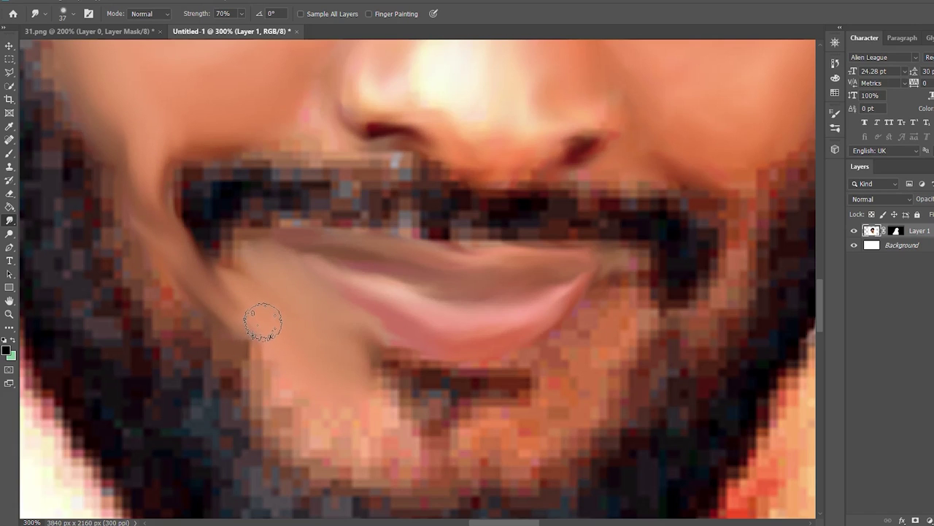
With a smaller brush, soften the beard edge left of the mouth and the chin skin.
mouse_move(226, 294)
mouse_down()
mouse_move(179, 241)
mouse_move(141, 130)
mouse_up()
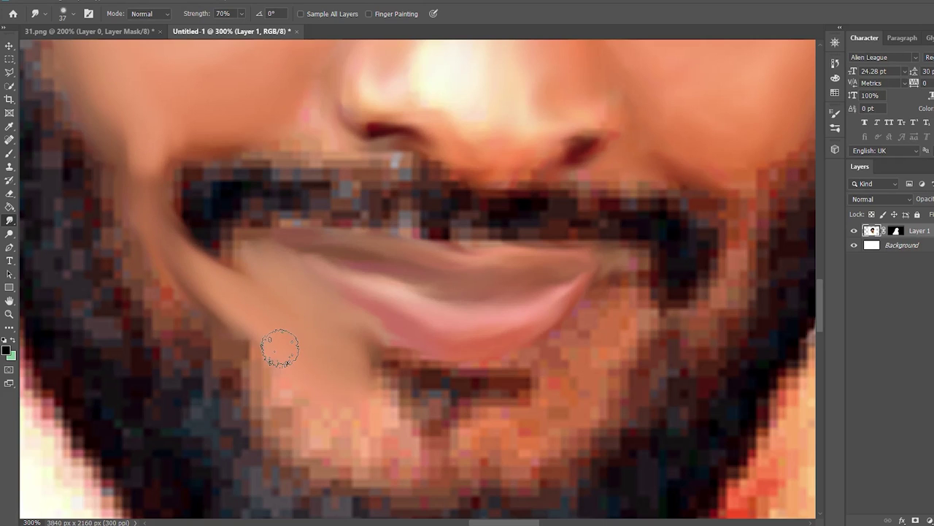
key(bracketleft)
key(bracketleft)
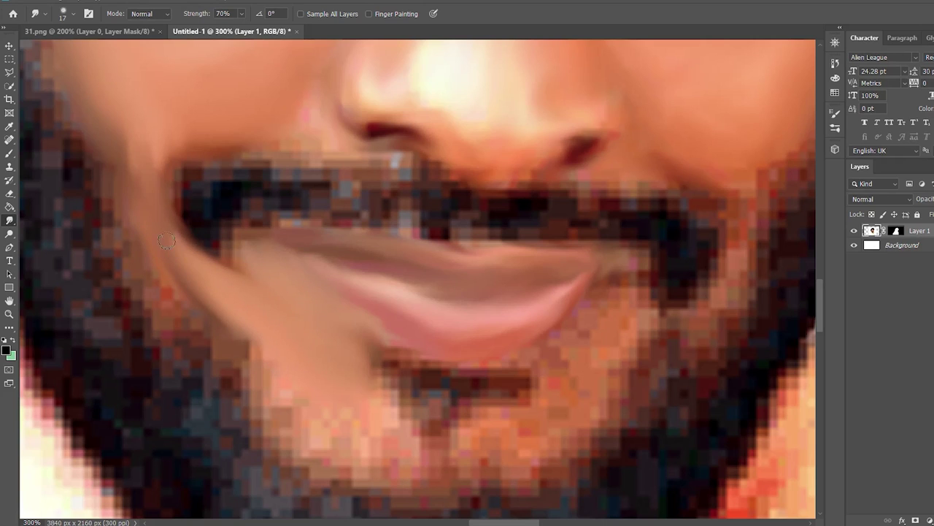
drag(162, 130, 150, 212)
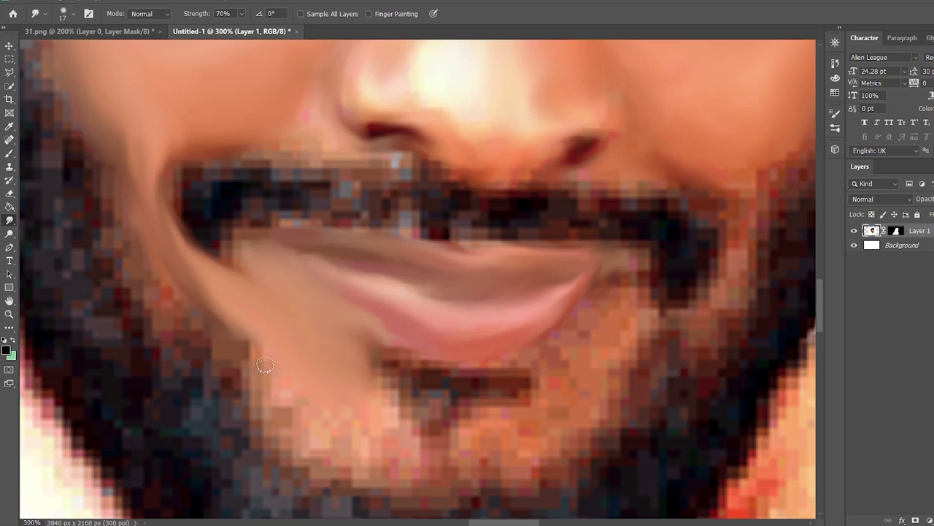
mouse_move(363, 446)
mouse_down()
mouse_move(314, 431)
mouse_move(271, 372)
mouse_up()
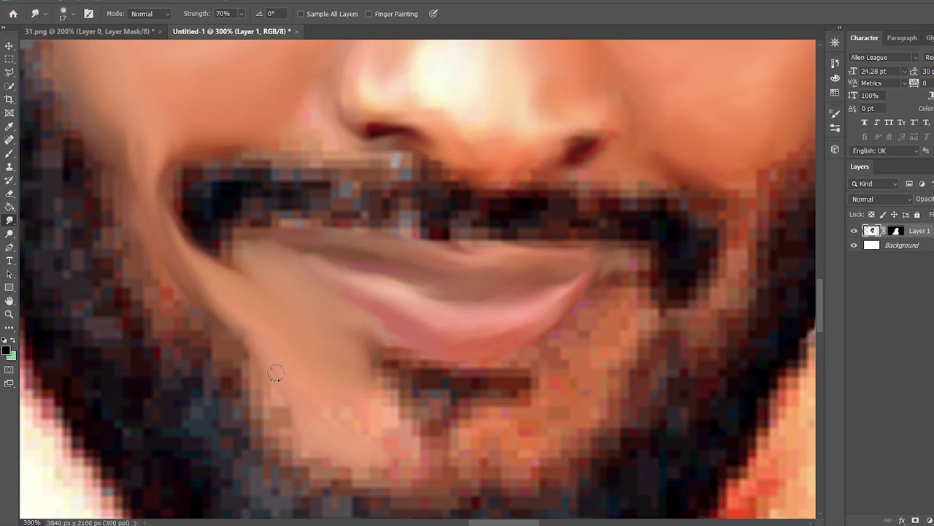
mouse_move(353, 410)
mouse_down()
mouse_move(417, 438)
mouse_move(467, 441)
mouse_up()
mouse_move(367, 449)
mouse_down()
mouse_move(488, 473)
mouse_move(536, 423)
mouse_up()
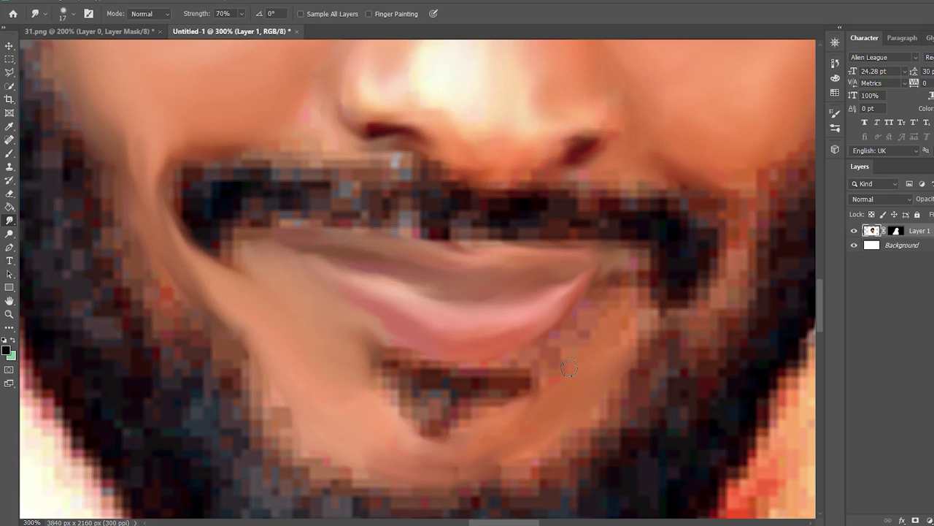
Blend skin tone from the right mouth corner and jaw edge into the beard.
mouse_move(618, 264)
mouse_down()
mouse_move(636, 285)
mouse_move(624, 340)
mouse_move(631, 361)
mouse_up()
drag(644, 325, 707, 302)
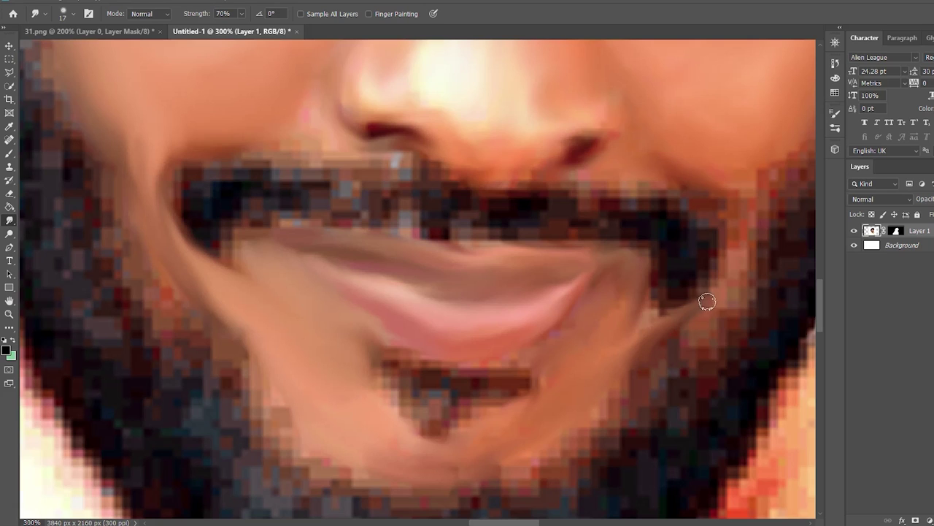
drag(741, 141, 691, 317)
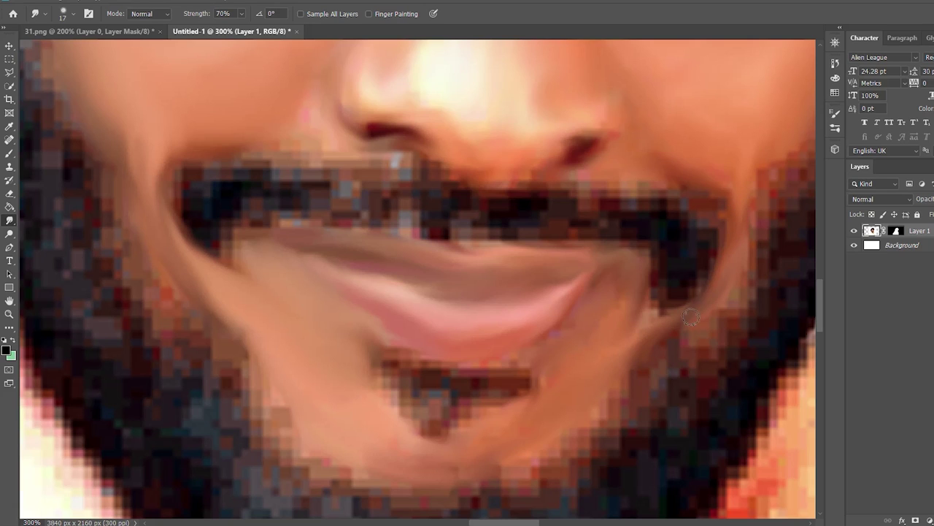
drag(662, 192, 703, 177)
drag(704, 324, 627, 375)
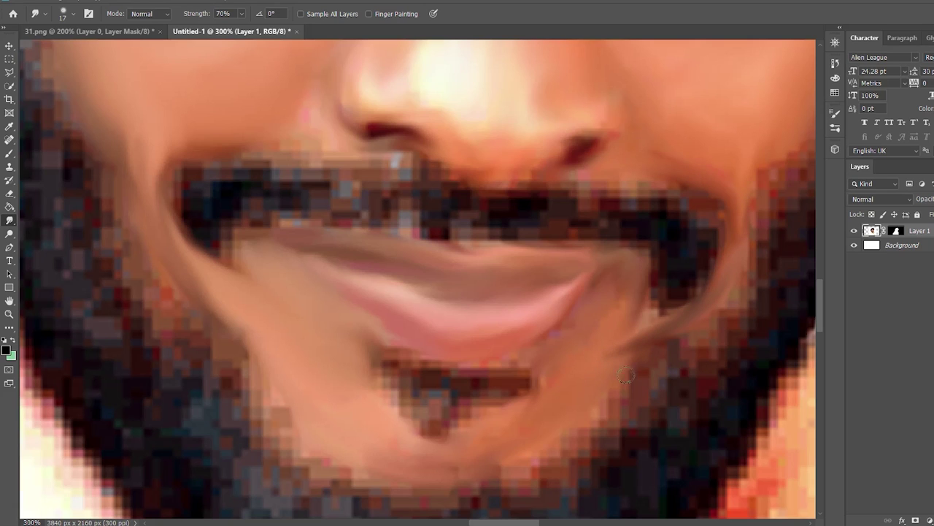
drag(699, 324, 622, 353)
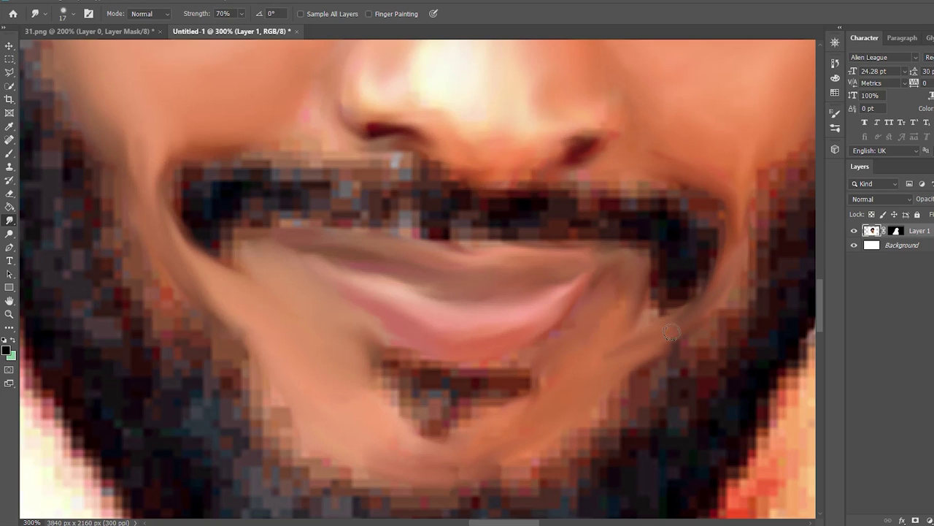
drag(639, 288, 591, 361)
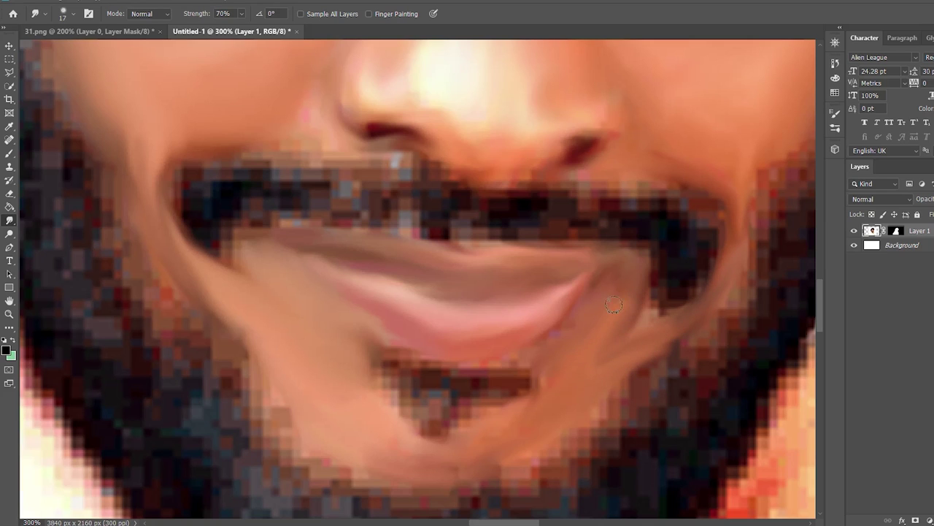
mouse_move(647, 324)
mouse_down()
mouse_move(613, 268)
mouse_move(580, 245)
mouse_move(631, 269)
mouse_up()
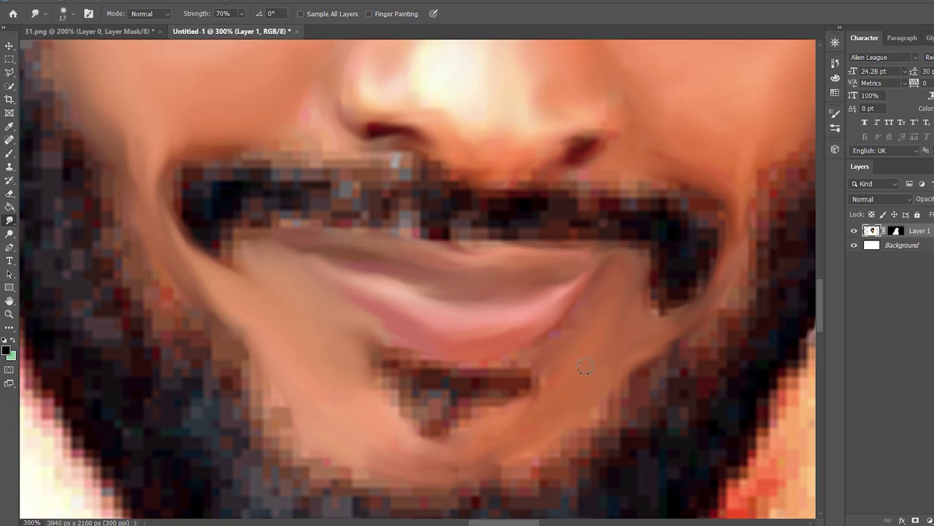
key(ctrl+1)
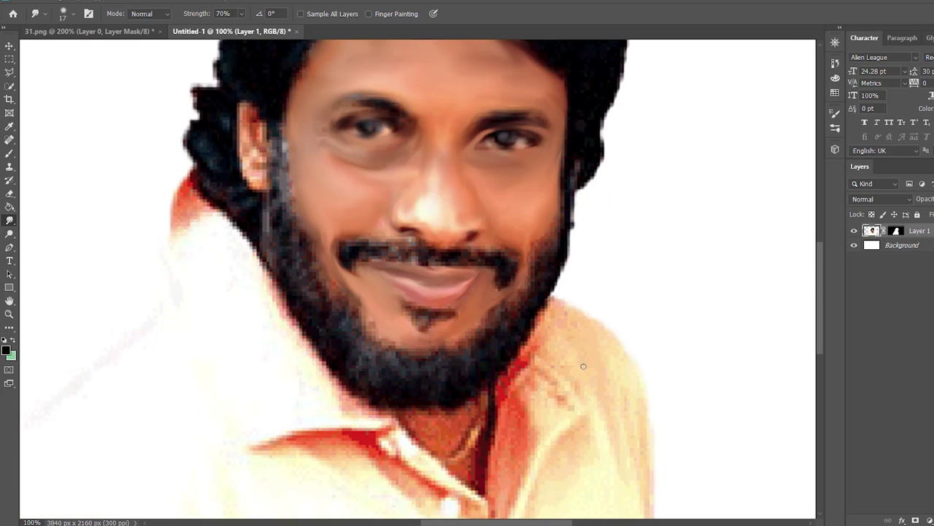
Enlarge the smudge brush and smear the right side of the moustache smooth.
key(ctrl+plus)
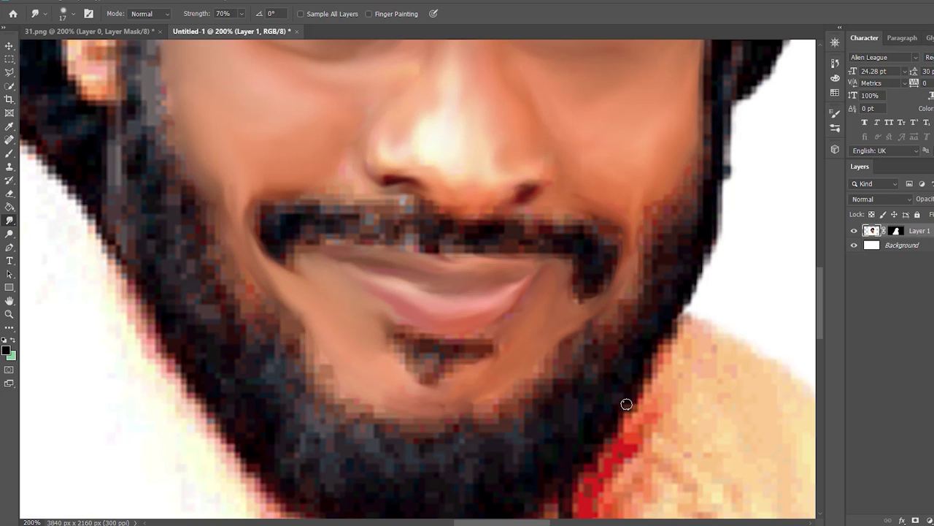
key(ctrl+minus)
key(ctrl+plus)
drag(354, 178, 365, 168)
mouse_move(417, 234)
mouse_down()
mouse_move(405, 245)
mouse_move(396, 236)
mouse_up()
mouse_move(473, 235)
mouse_down()
mouse_move(486, 244)
mouse_move(548, 226)
mouse_move(603, 236)
mouse_move(589, 305)
mouse_up()
Smudge the moustache's left half into streaks with a smaller brush, then reselect Smudge Tool.
key(bracketleft)
key(bracketleft)
key(bracketleft)
mouse_move(414, 214)
mouse_down()
mouse_move(311, 231)
mouse_move(278, 265)
mouse_move(426, 229)
mouse_move(455, 251)
mouse_up()
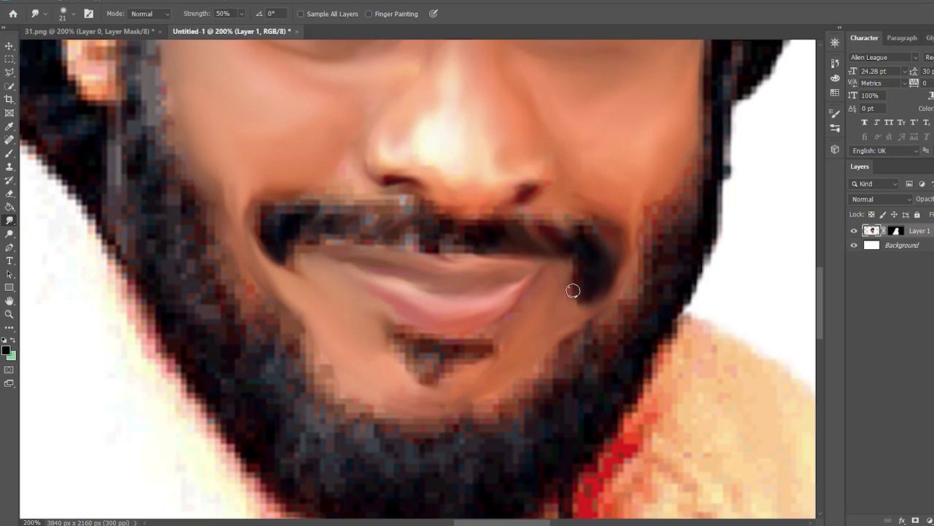
key(z)
mouse_move(514, 244)
mouse_down()
mouse_move(584, 296)
mouse_move(617, 256)
mouse_up()
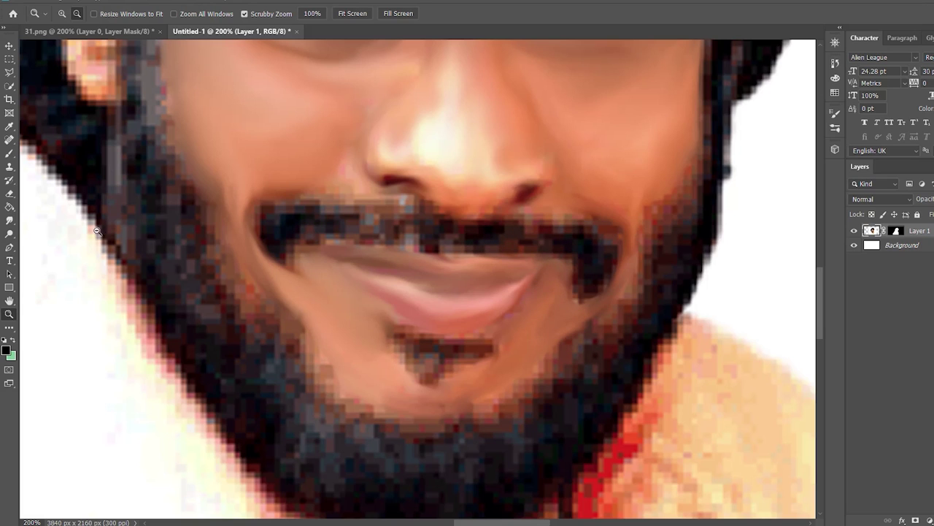
right_click(9, 222)
click(44, 241)
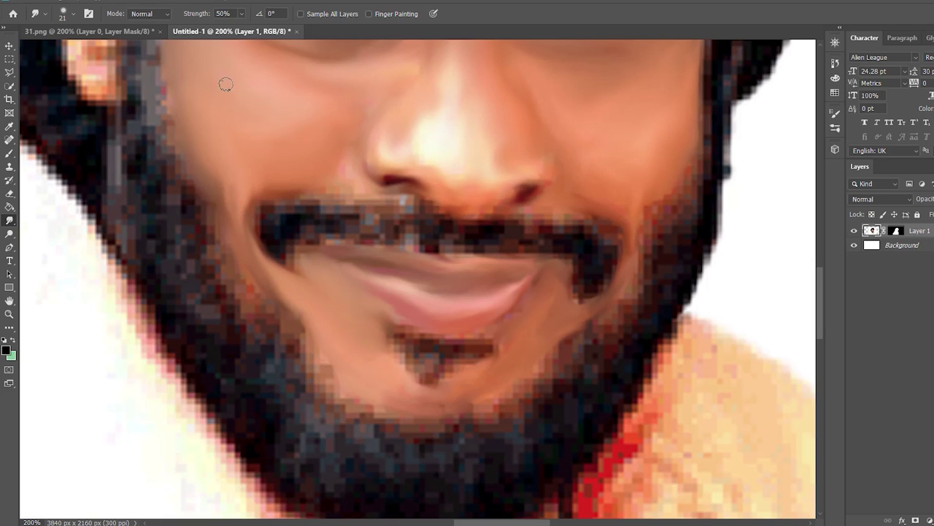
Lower smudge strength, resize the brush, and smear the moustache into a smooth band.
key(4)
key(4)
drag(244, 215, 272, 204)
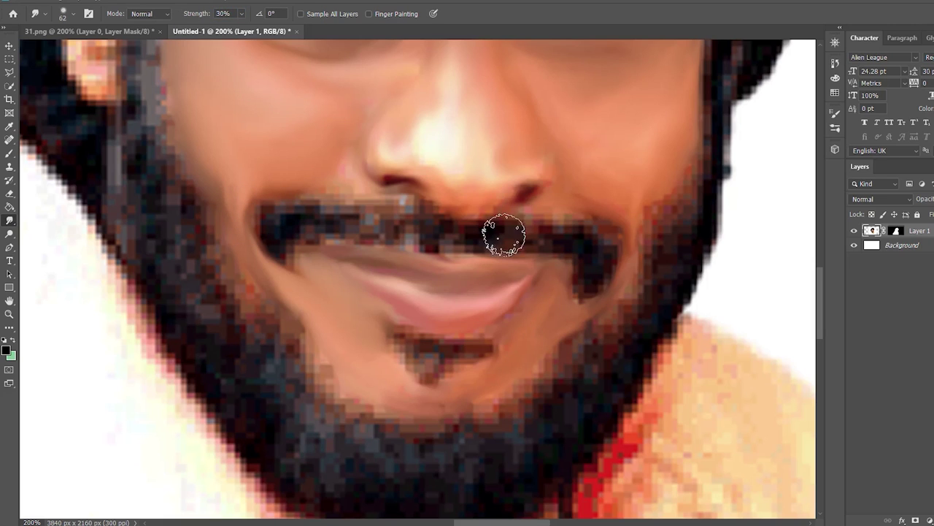
drag(538, 233, 524, 233)
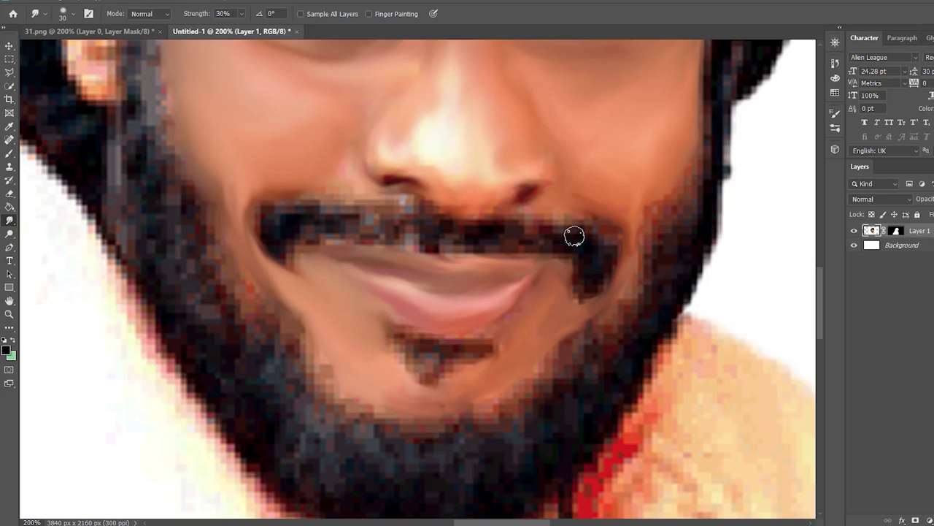
mouse_move(414, 212)
mouse_down()
mouse_move(280, 246)
mouse_move(306, 243)
mouse_up()
drag(409, 217, 270, 250)
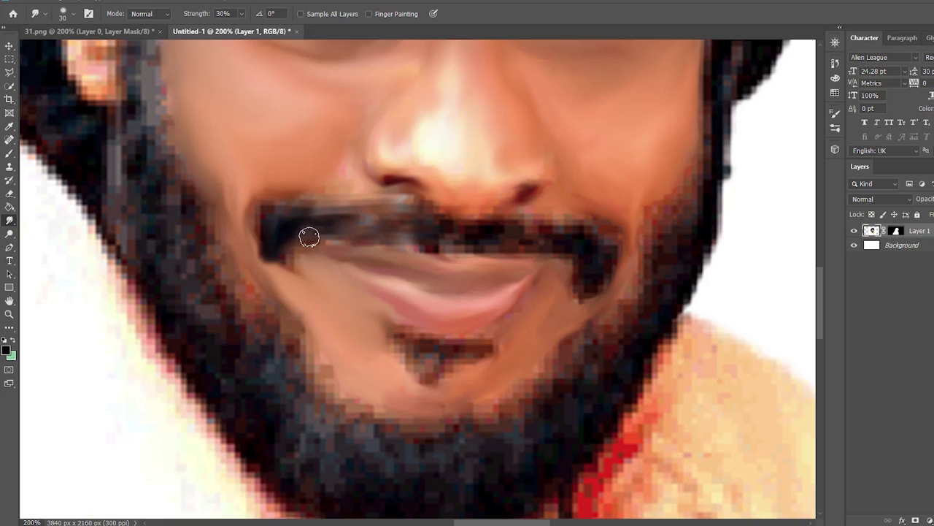
mouse_move(452, 240)
mouse_down()
mouse_move(594, 273)
mouse_move(592, 263)
mouse_move(585, 303)
mouse_up()
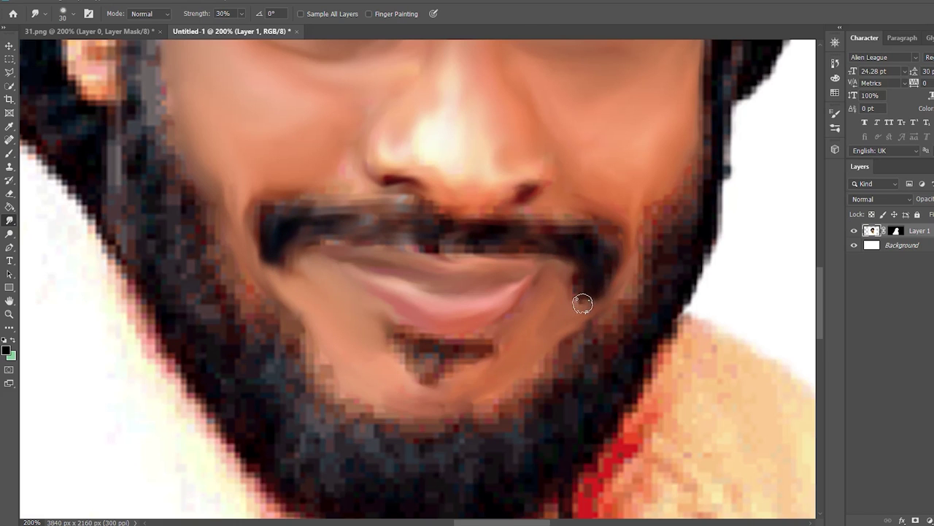
Fill the gap below the moustache's middle and curve its right end down past the corner.
key(ctrl+minus)
key(ctrl+plus)
mouse_move(452, 233)
mouse_down()
mouse_move(433, 246)
mouse_move(436, 236)
mouse_move(331, 229)
mouse_move(285, 261)
mouse_move(292, 272)
mouse_up()
mouse_move(572, 235)
mouse_down()
mouse_move(577, 298)
mouse_move(597, 292)
mouse_up()
mouse_move(466, 238)
mouse_down()
mouse_move(445, 241)
mouse_move(452, 225)
mouse_move(574, 225)
mouse_move(608, 297)
mouse_up()
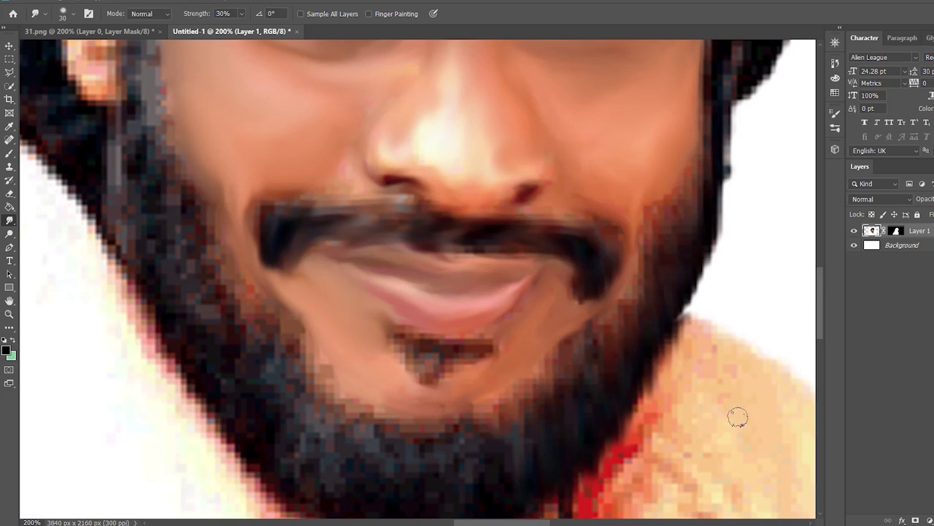
scroll(828, 303, down, 3)
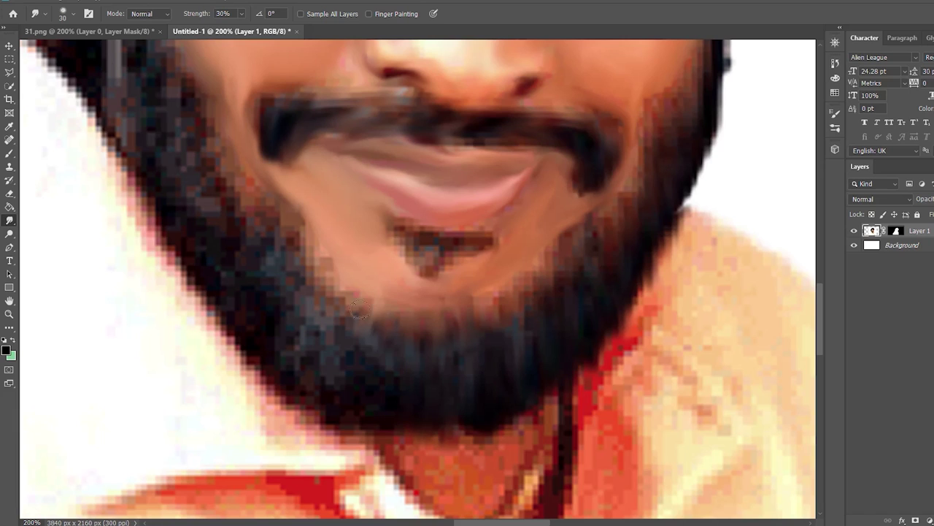
Smudge the beard below the chin and smooth its jagged left edge.
drag(340, 412, 336, 431)
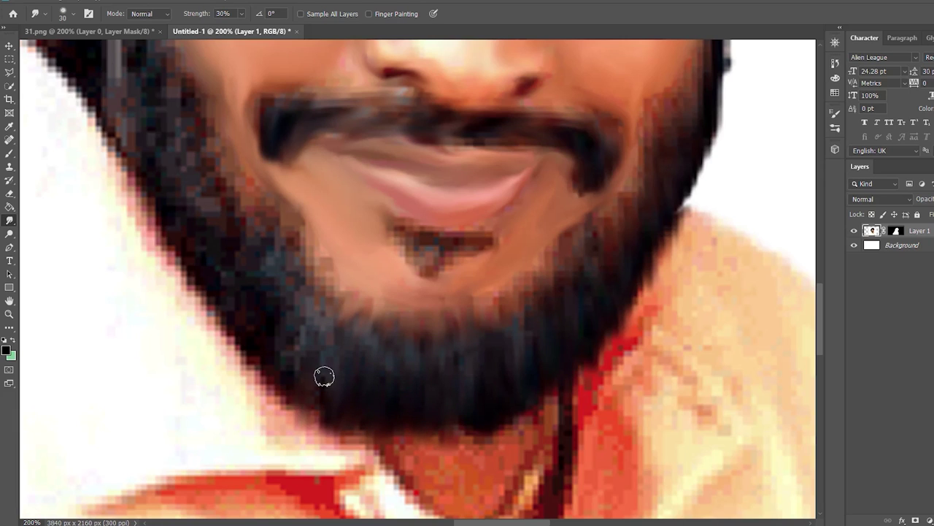
drag(320, 268, 280, 252)
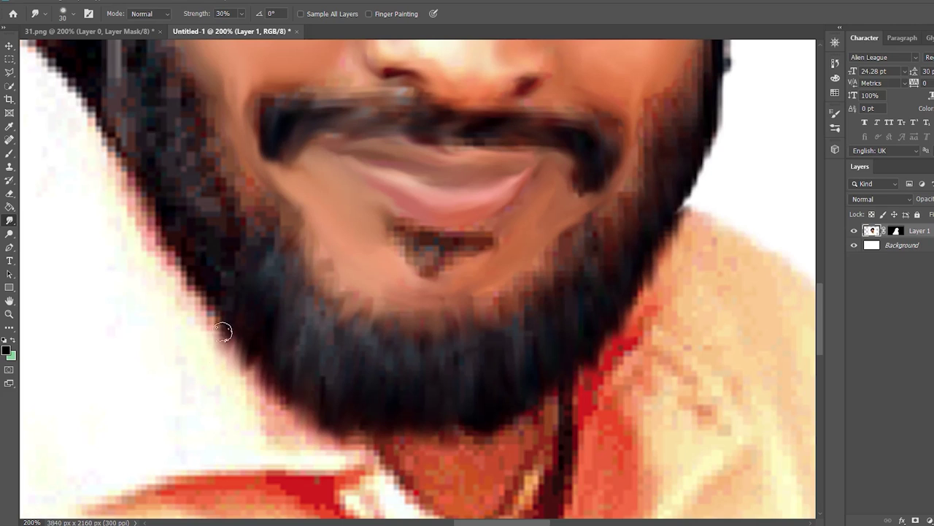
drag(226, 328, 217, 323)
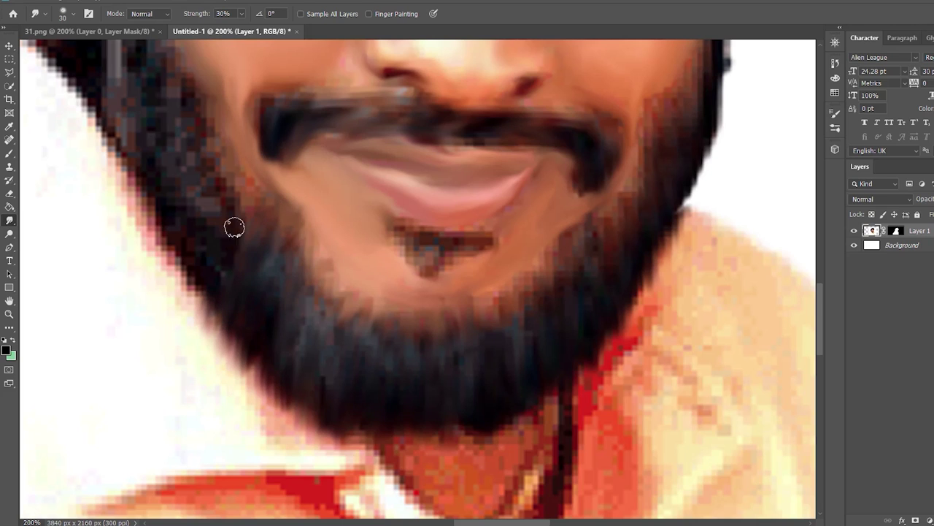
key(ctrl+minus)
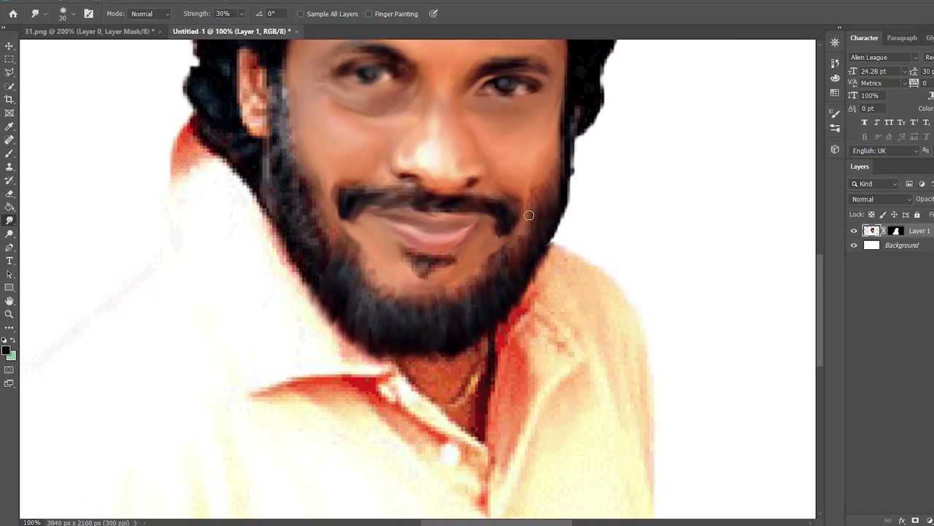
key(ctrl+plus)
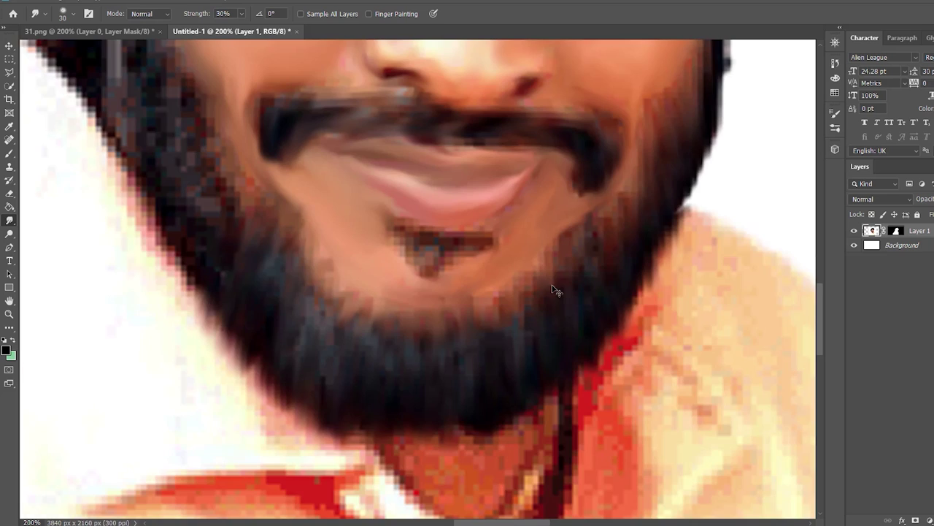
scroll(384, 205, left, 2)
scroll(384, 204, left, 5)
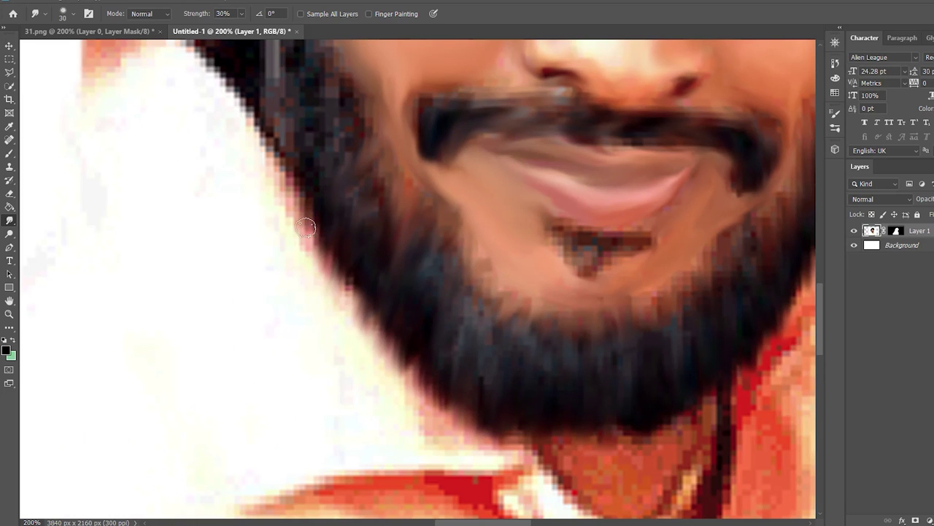
Work the left beard edge along the jaw into soft, streaky strands against the shirt.
drag(336, 139, 326, 187)
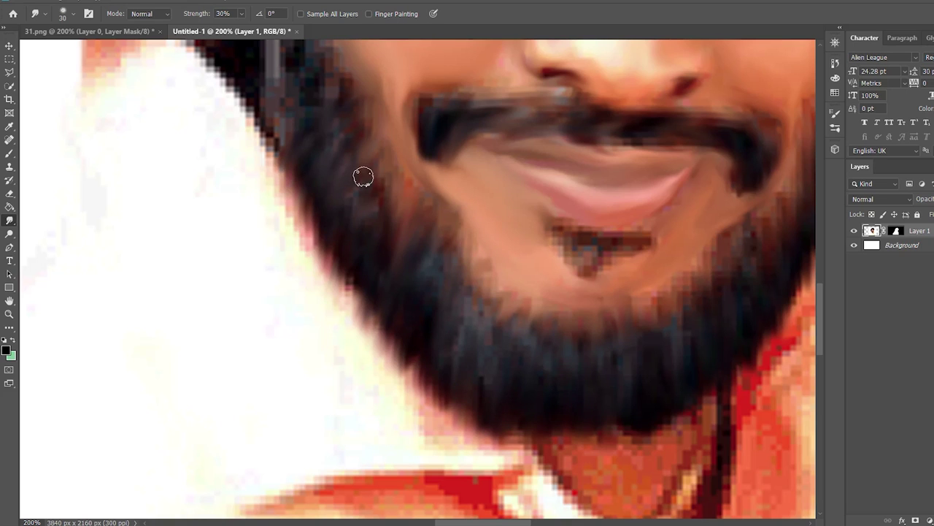
key(ctrl+minus)
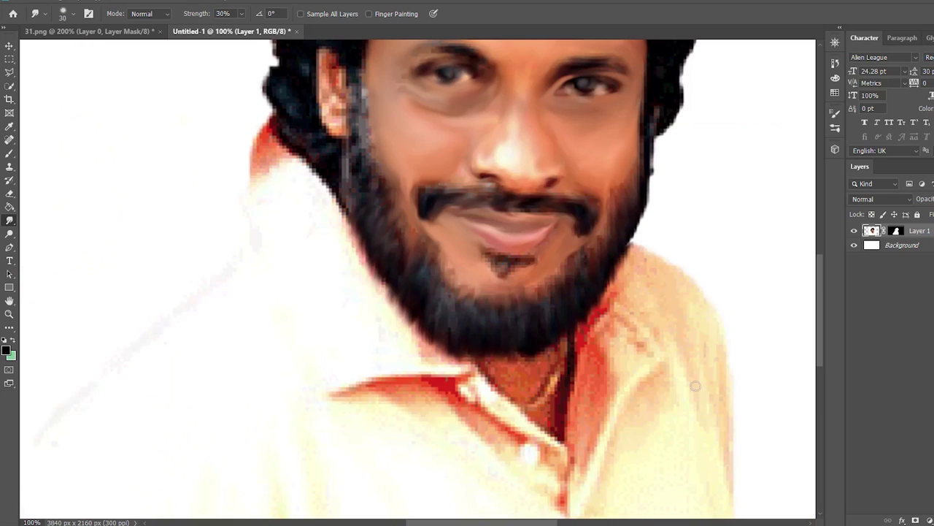
key(ctrl+plus)
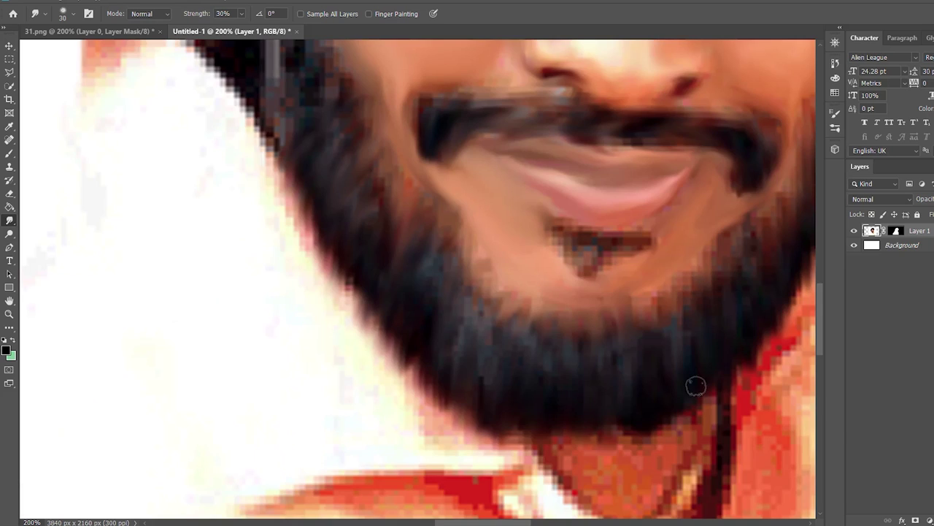
drag(819, 296, 820, 278)
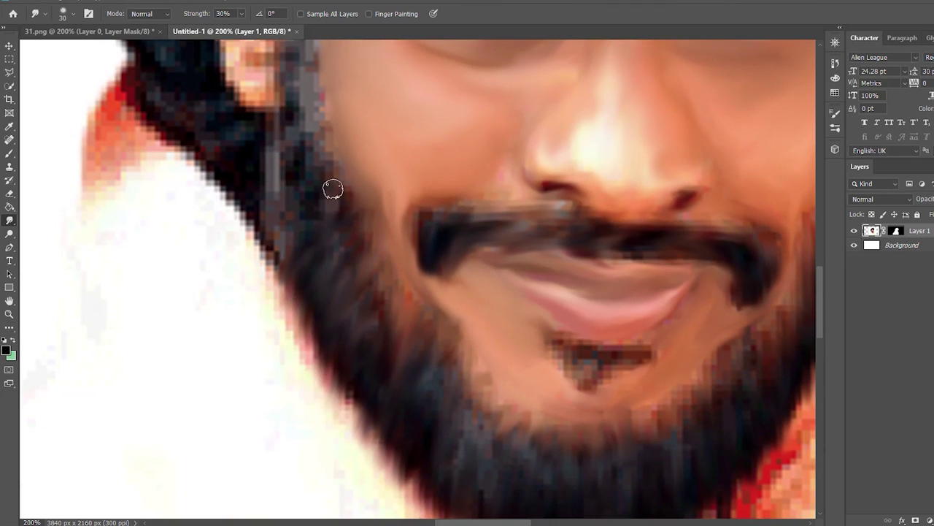
drag(267, 226, 246, 202)
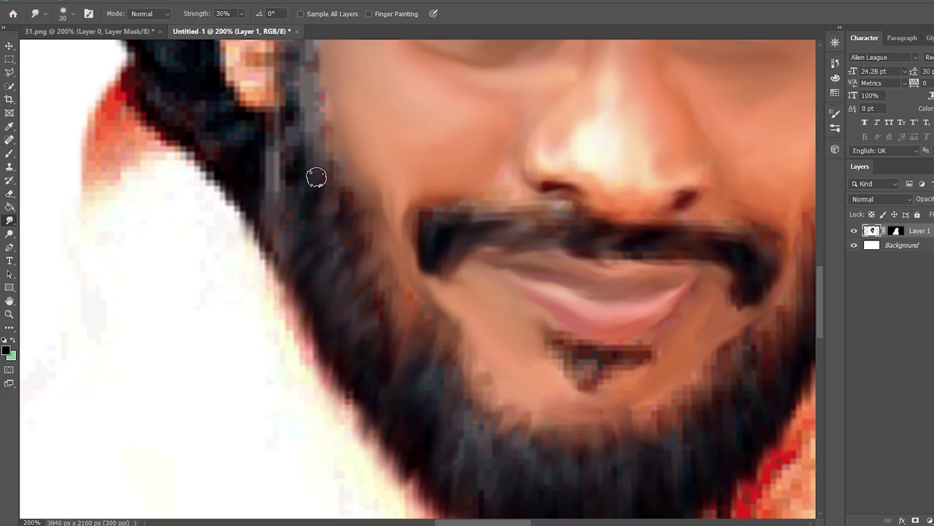
drag(343, 244, 337, 366)
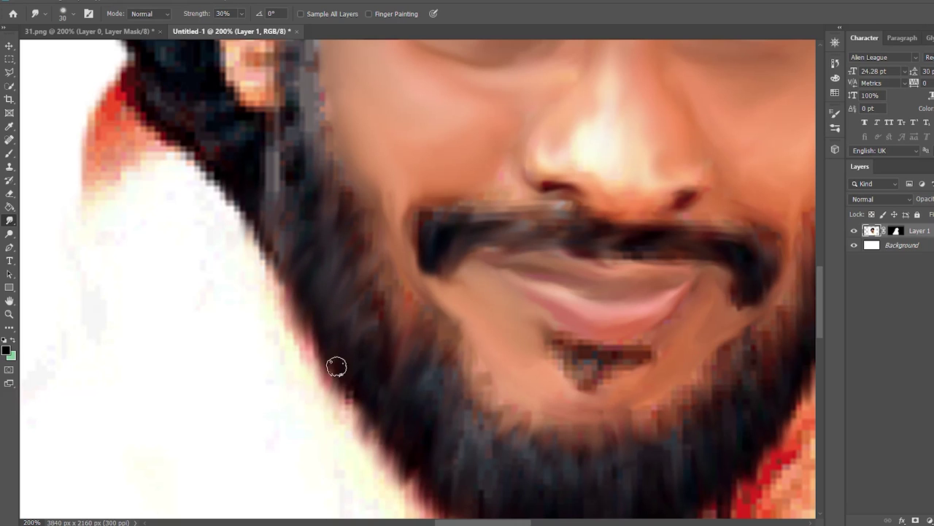
drag(355, 217, 367, 360)
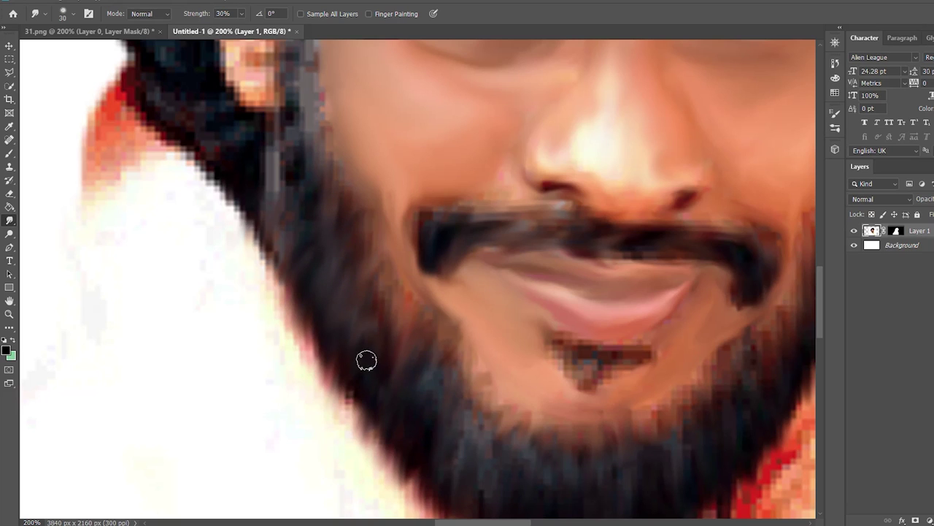
drag(391, 414, 291, 335)
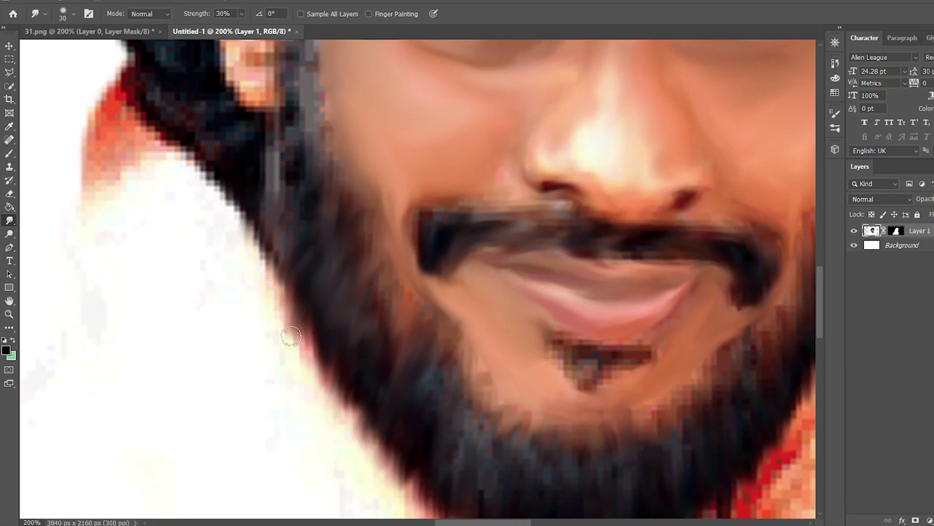
drag(299, 114, 229, 134)
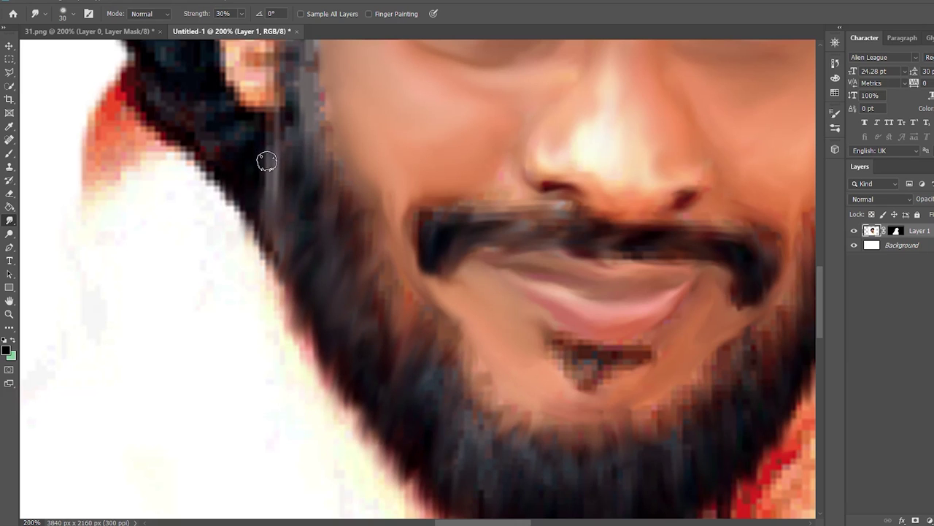
mouse_move(289, 130)
mouse_down()
mouse_move(342, 171)
mouse_move(376, 235)
mouse_up()
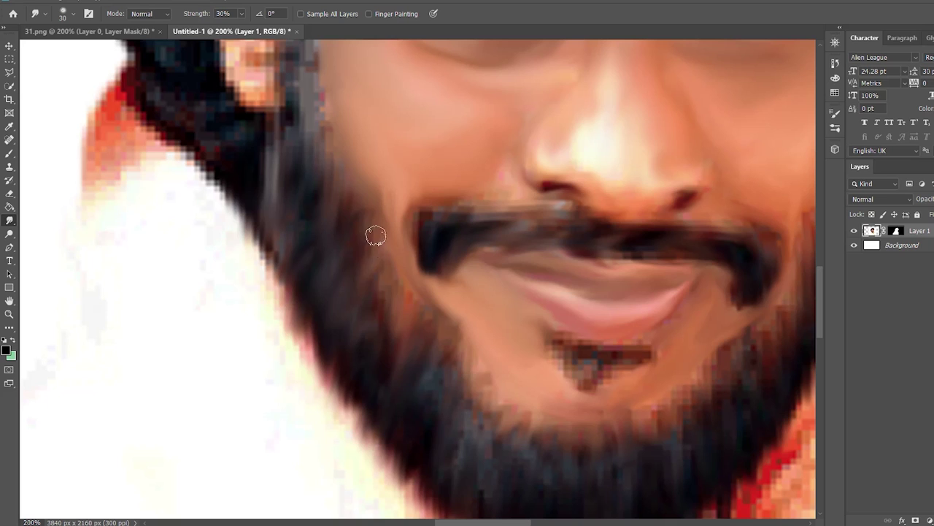
Soften the moustache's top edge and smear its left end down into the cheek beard.
drag(470, 240, 521, 211)
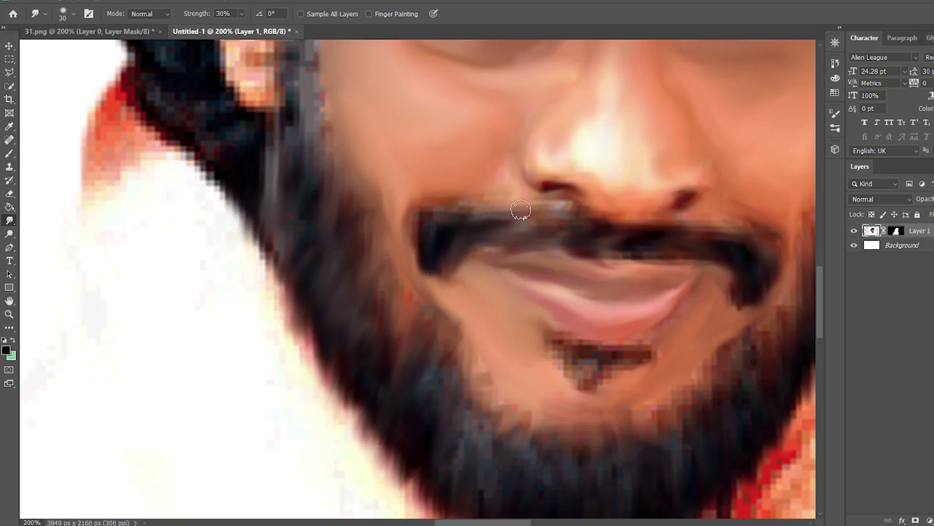
drag(464, 222, 561, 209)
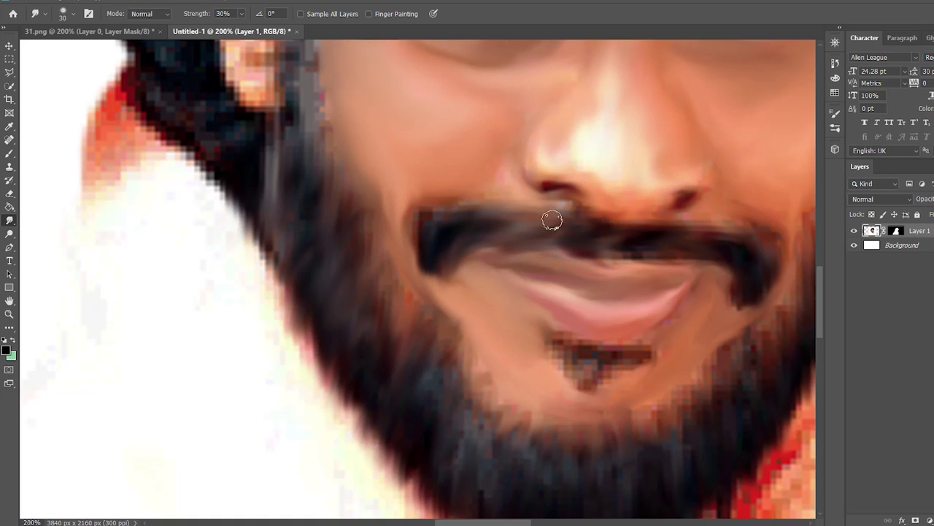
mouse_move(743, 265)
mouse_down()
mouse_move(728, 309)
mouse_move(733, 328)
mouse_move(759, 302)
mouse_move(769, 306)
mouse_up()
drag(444, 258, 407, 311)
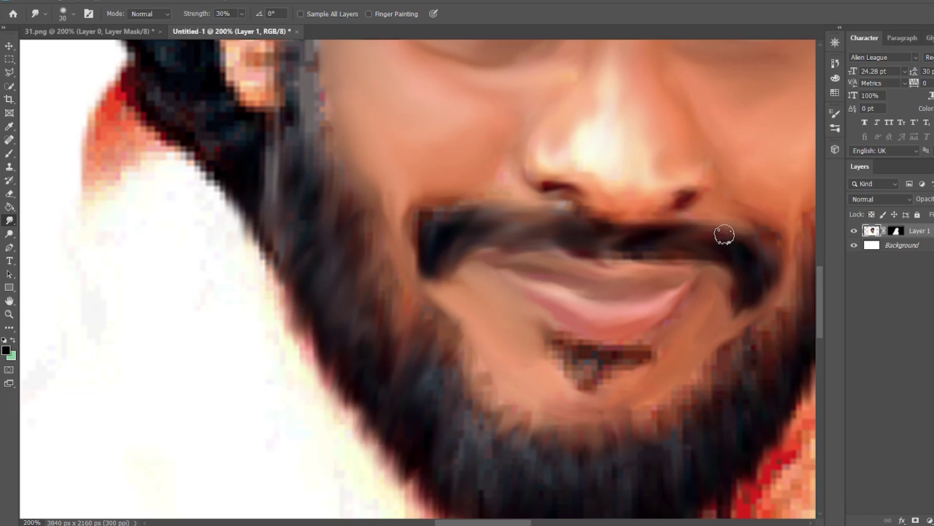
drag(460, 215, 431, 272)
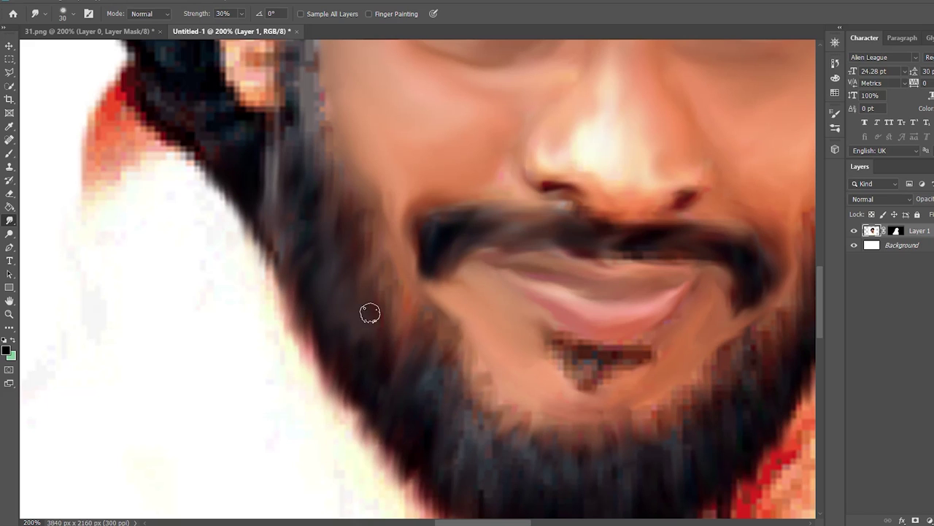
Soften the small beard patch under the lower lip into the chin, zooming out to check.
key(ctrl+minus)
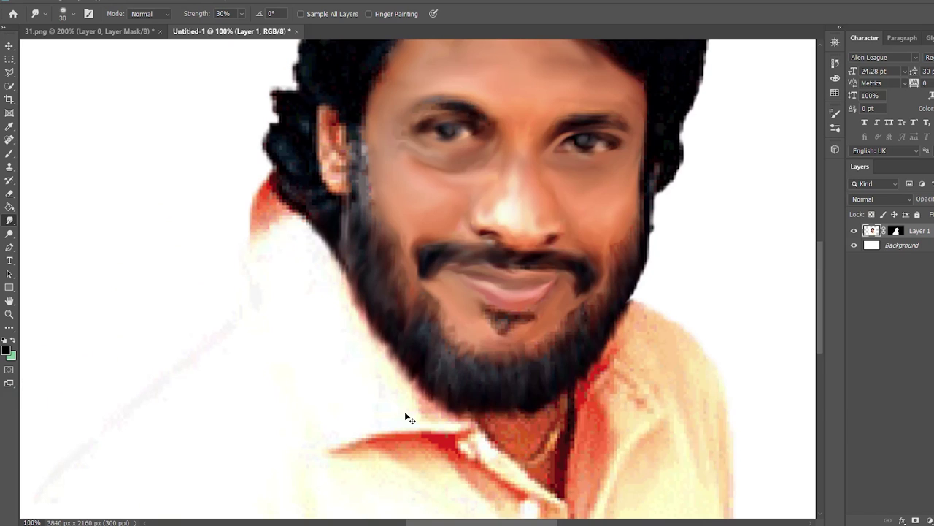
key(ctrl+plus)
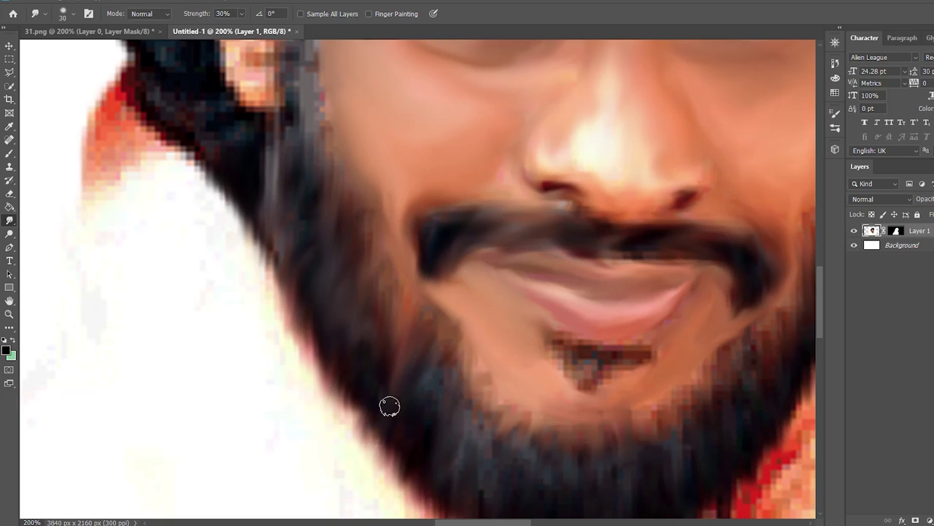
mouse_move(564, 337)
mouse_down()
mouse_move(580, 371)
mouse_move(605, 379)
mouse_move(636, 359)
mouse_move(642, 389)
mouse_move(633, 364)
mouse_move(591, 377)
mouse_up()
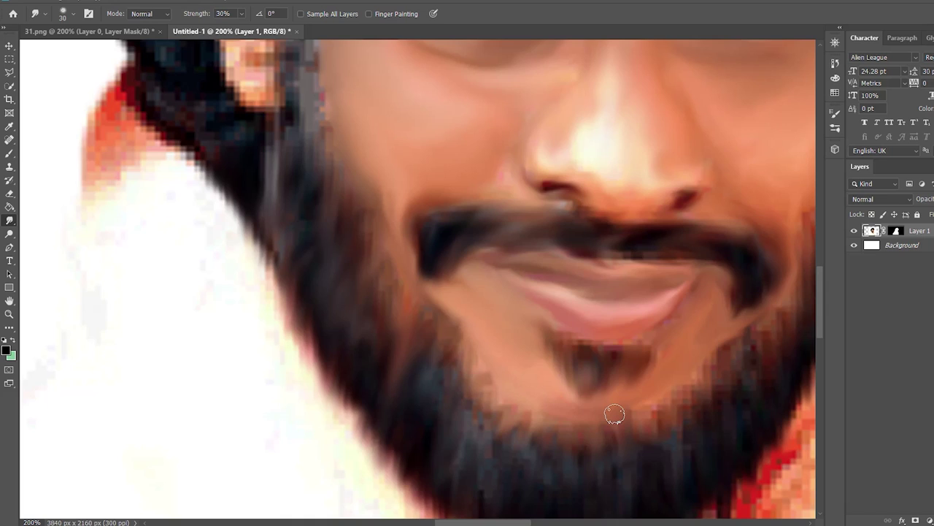
key(ctrl+minus)
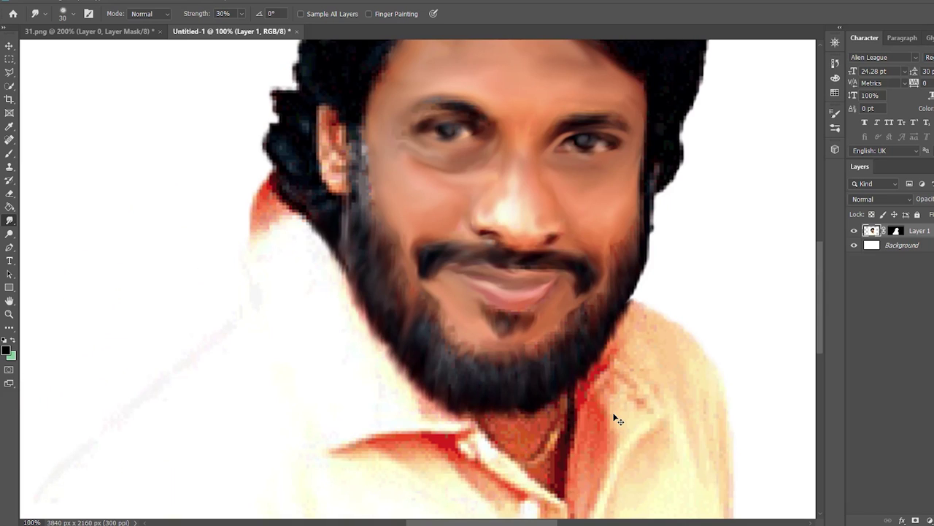
key(ctrl+plus)
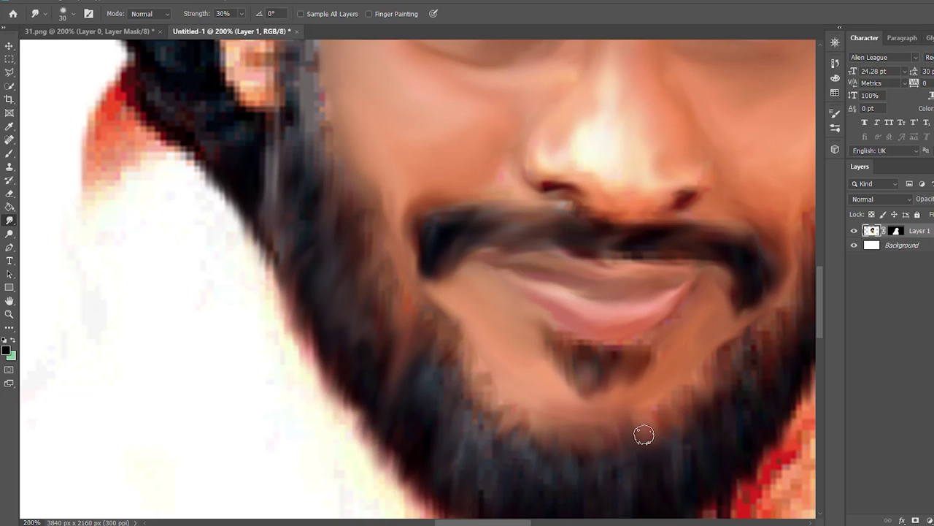
key(ctrl+minus)
key(ctrl+minus)
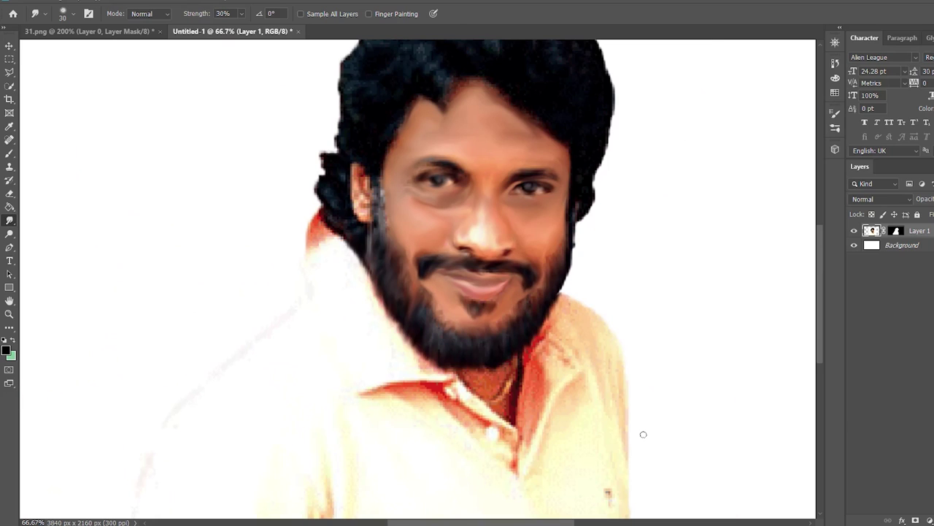
key(ctrl+plus)
key(ctrl+plus)
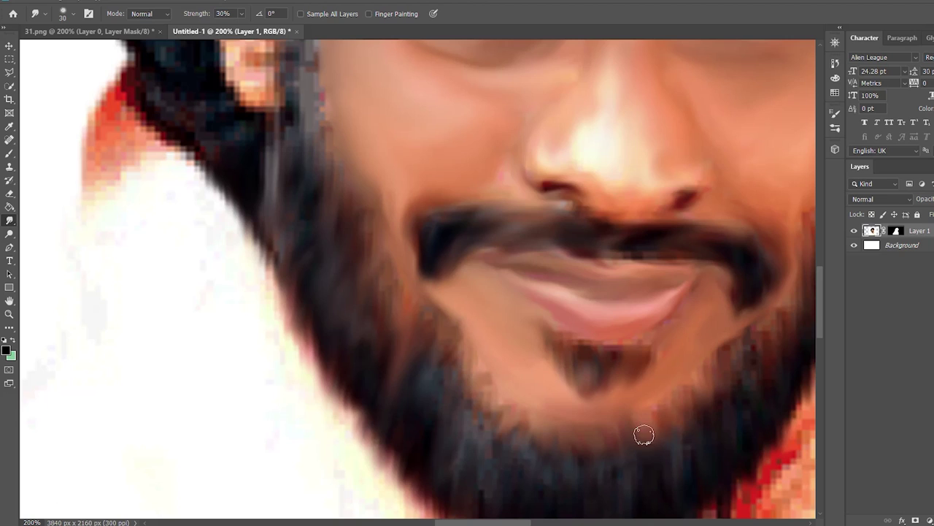
drag(818, 292, 834, 187)
mouse_move(483, 522)
mouse_down()
mouse_move(563, 501)
mouse_move(516, 518)
mouse_up()
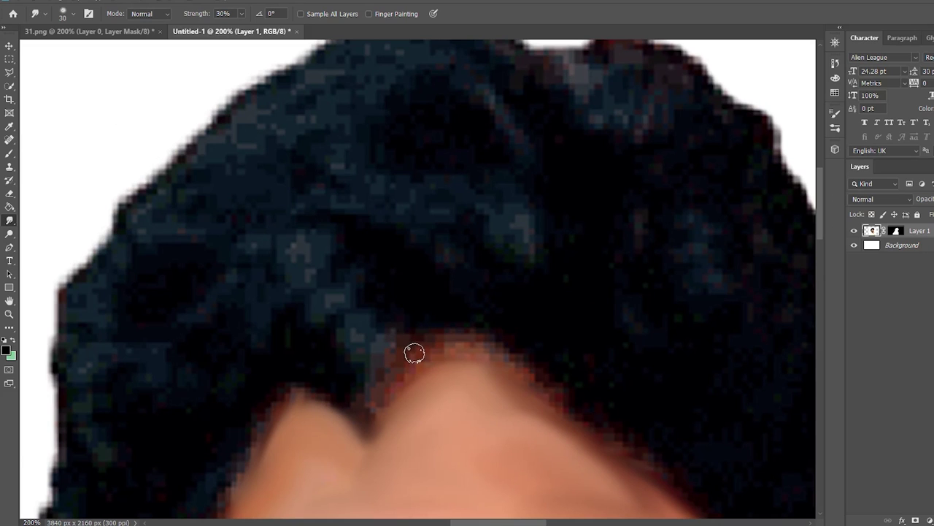
Enlarge the 30% Smudge brush and smudge the hairline down into the forehead.
drag(413, 354, 432, 346)
mouse_move(325, 375)
mouse_down()
mouse_move(360, 417)
mouse_move(397, 313)
mouse_move(432, 338)
mouse_move(470, 291)
mouse_up()
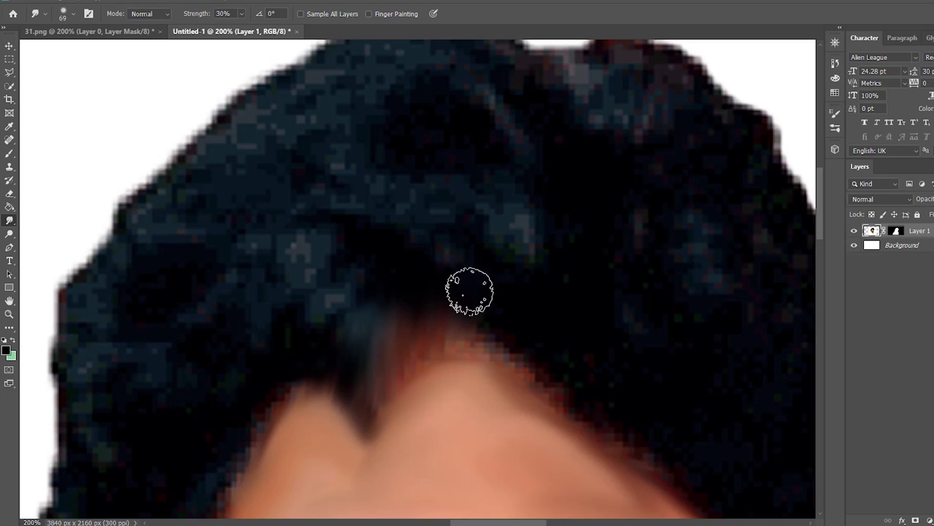
key(ctrl+minus)
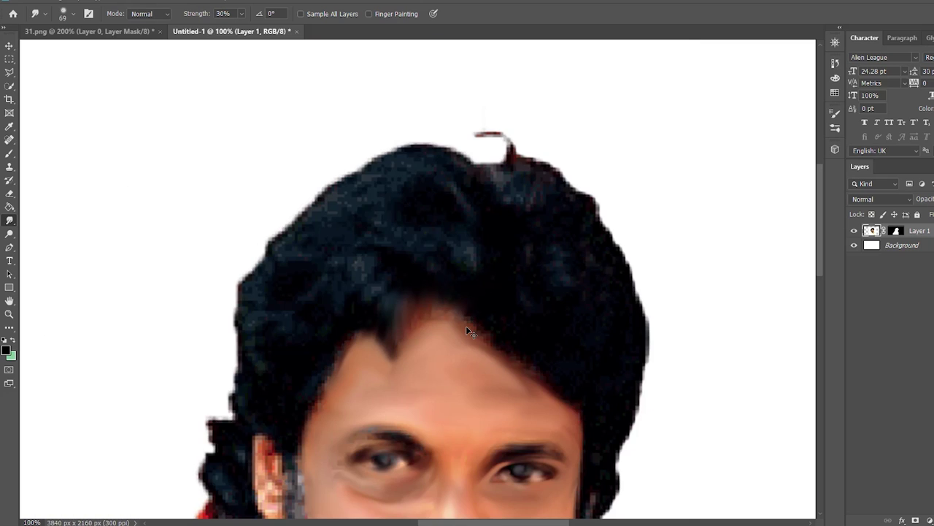
key(ctrl+plus)
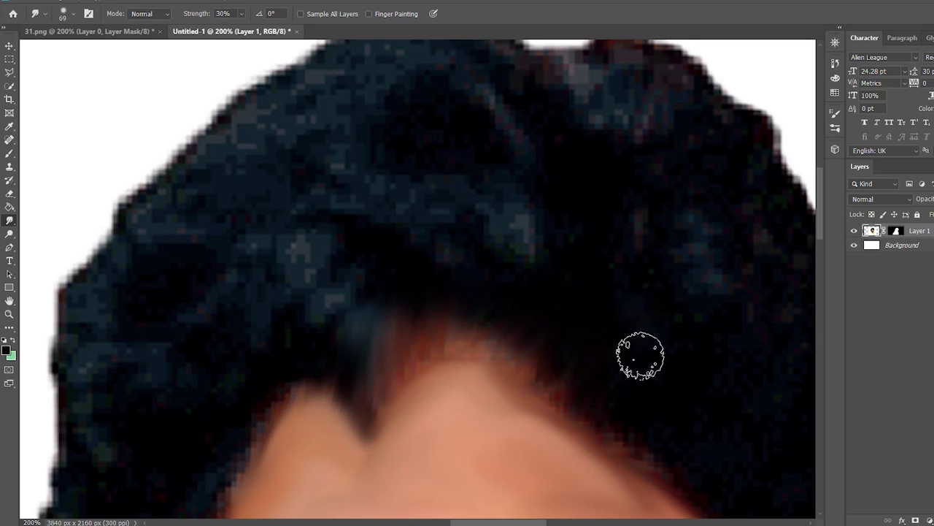
key(ctrl+minus)
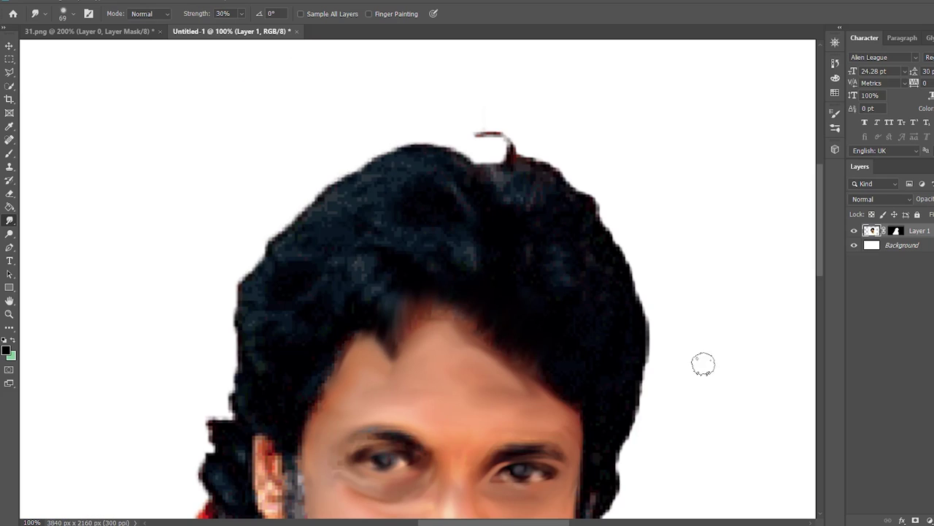
key(ctrl+plus)
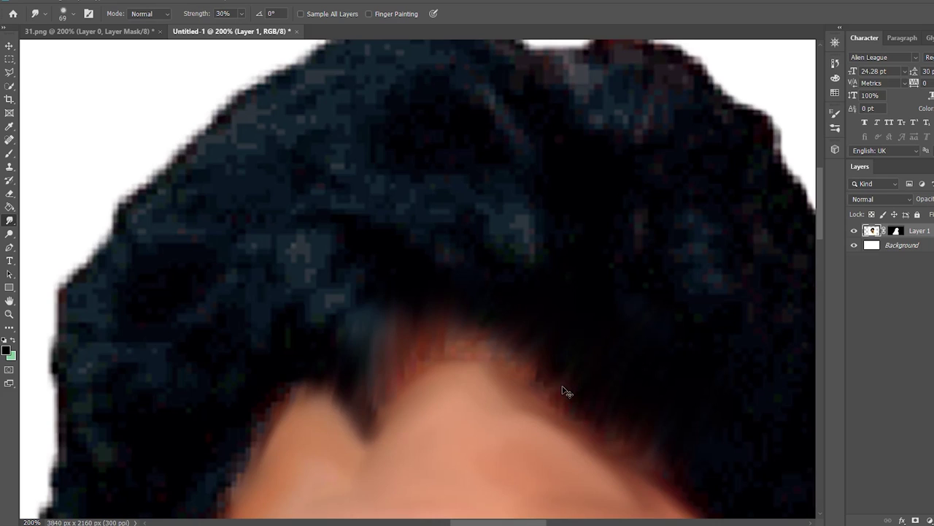
scroll(657, 326, right, 3)
scroll(819, 234, down, 5)
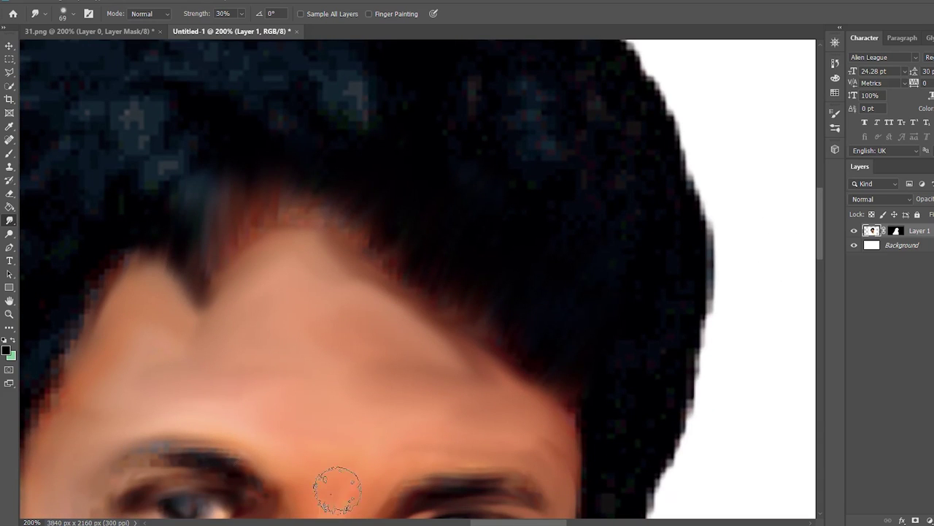
scroll(328, 481, left, 3)
scroll(307, 350, left, 2)
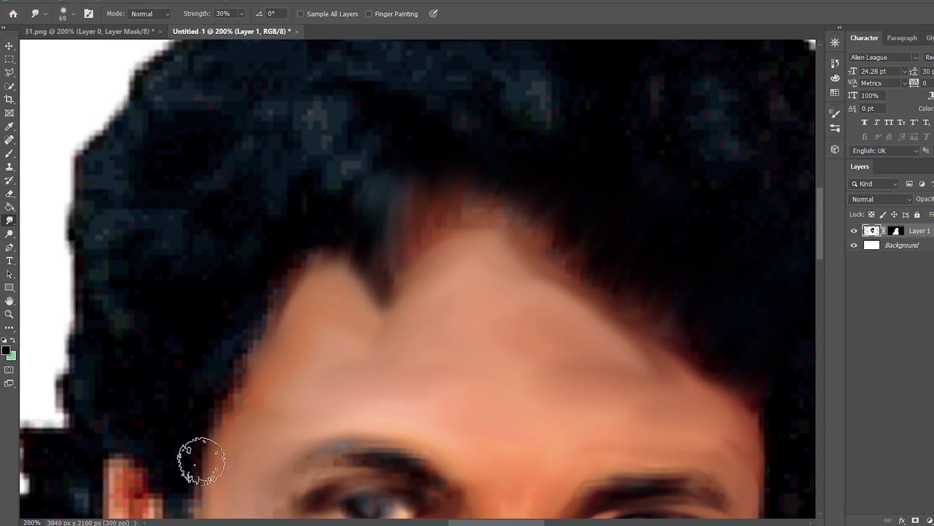
Smooth the jagged hair edge beside the right cheek and streak the inner hair diagonally.
mouse_move(193, 280)
mouse_down()
mouse_move(238, 370)
mouse_move(194, 406)
mouse_move(207, 432)
mouse_move(175, 473)
mouse_up()
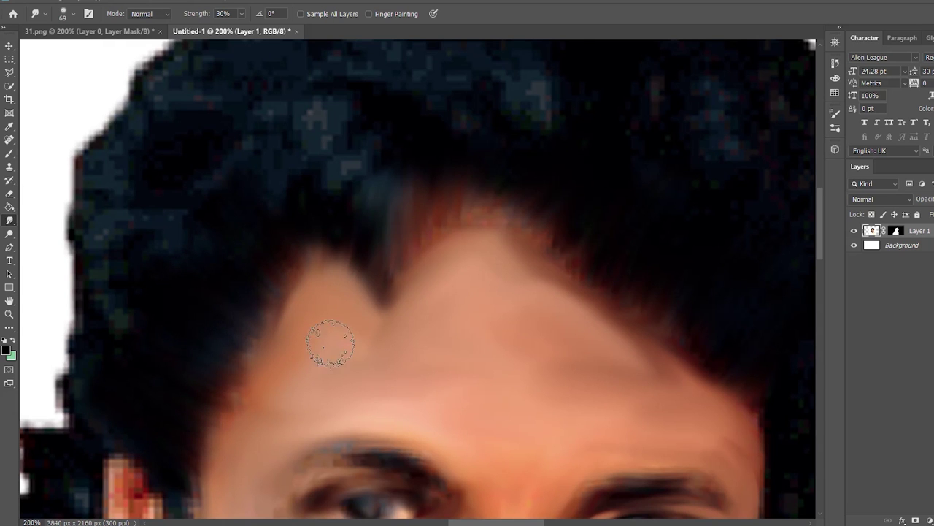
drag(494, 523, 520, 524)
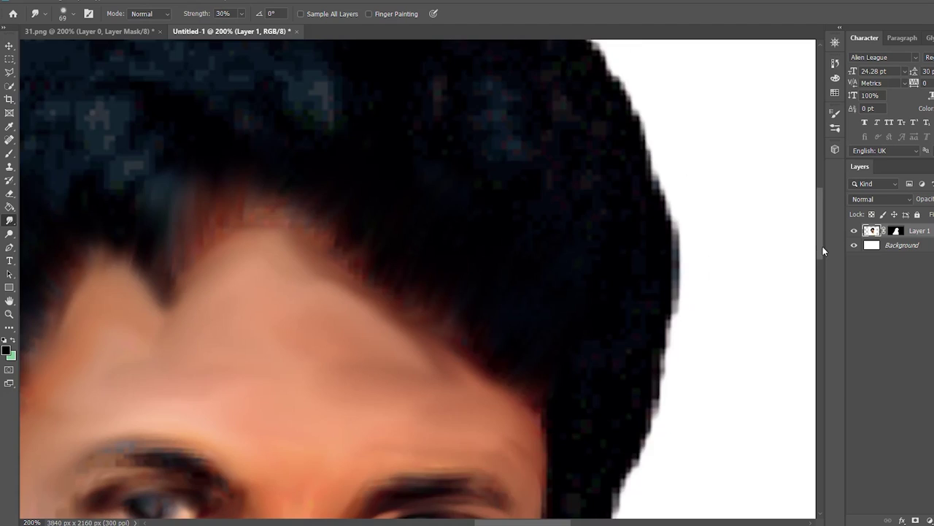
scroll(557, 251, down, 3)
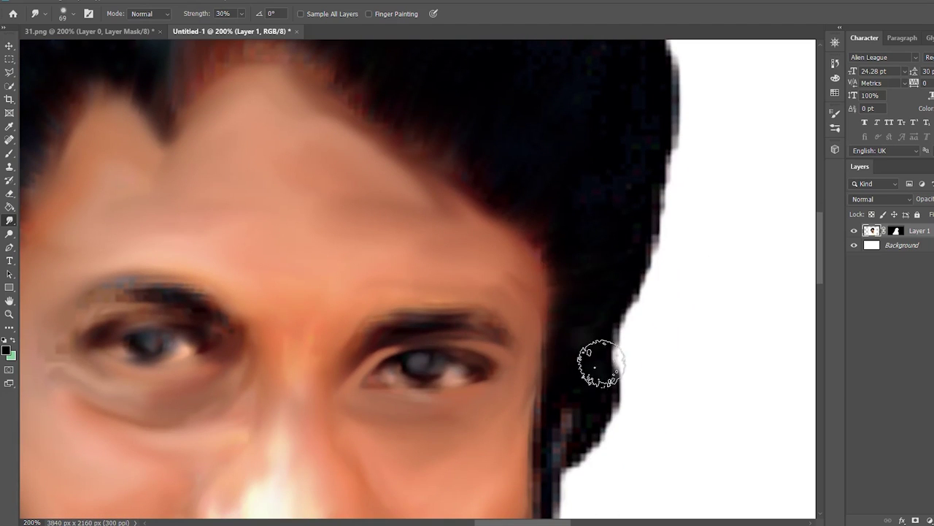
drag(820, 236, 821, 260)
drag(561, 243, 595, 255)
drag(822, 249, 825, 225)
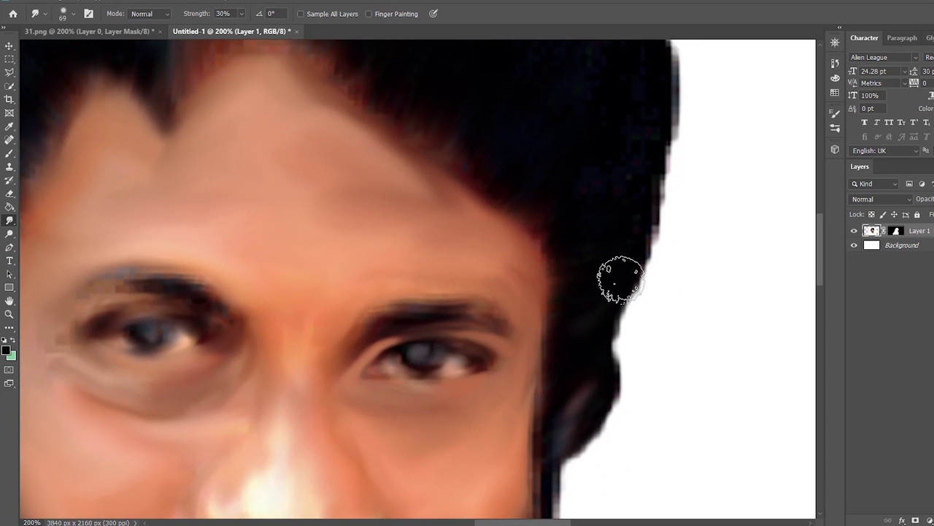
drag(562, 244, 595, 286)
drag(820, 238, 820, 213)
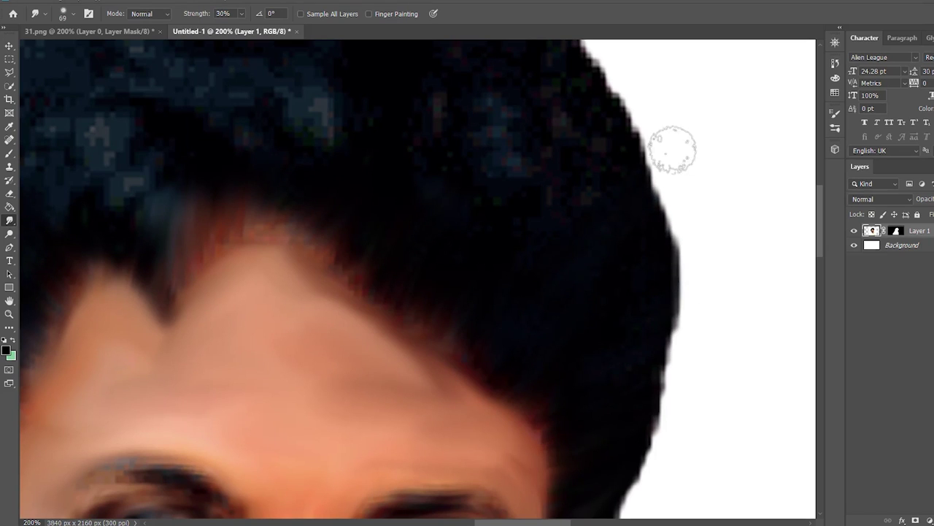
drag(823, 241, 825, 218)
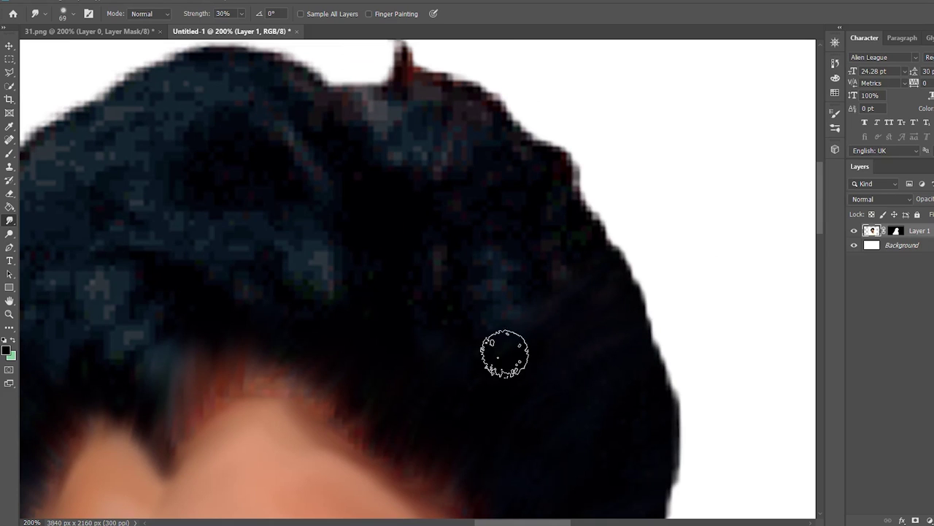
drag(457, 344, 566, 160)
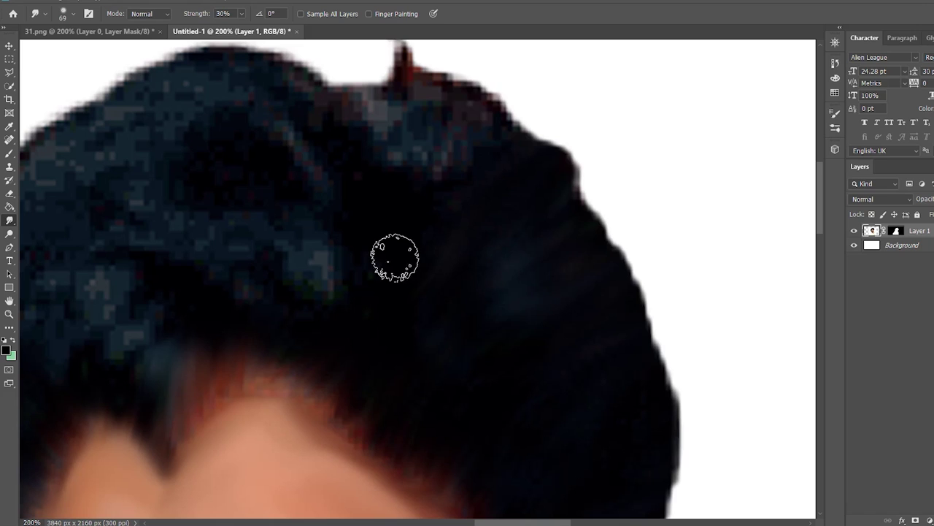
At 50% smudge strength, smooth the top hair edge and darken the bluish patch.
text(50)
drag(553, 122, 494, 114)
drag(381, 246, 480, 79)
drag(341, 289, 475, 56)
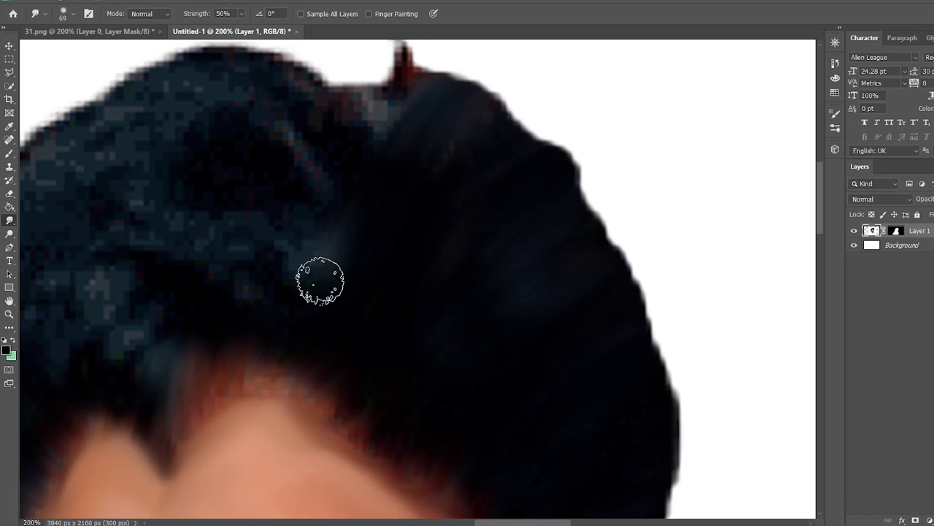
key(ctrl+minus)
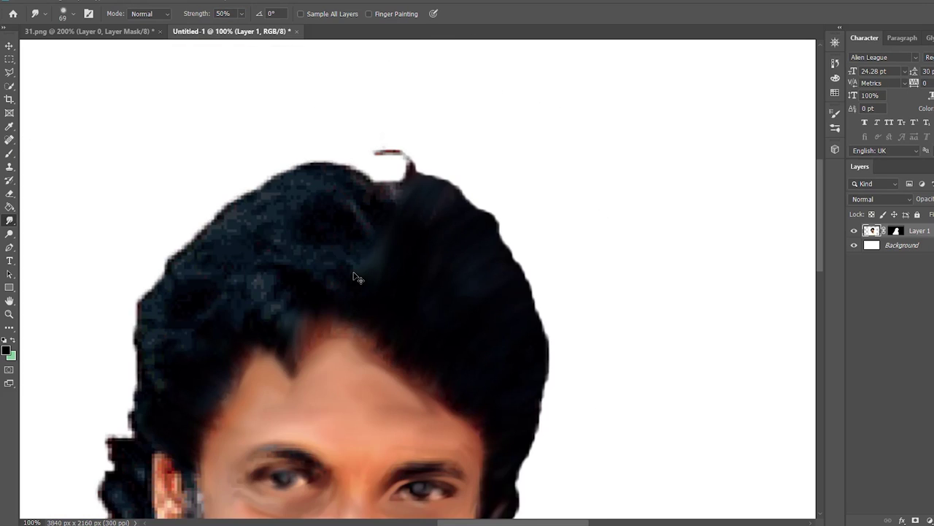
key(ctrl+minus)
key(ctrl+plus)
scroll(374, 240, up, 1)
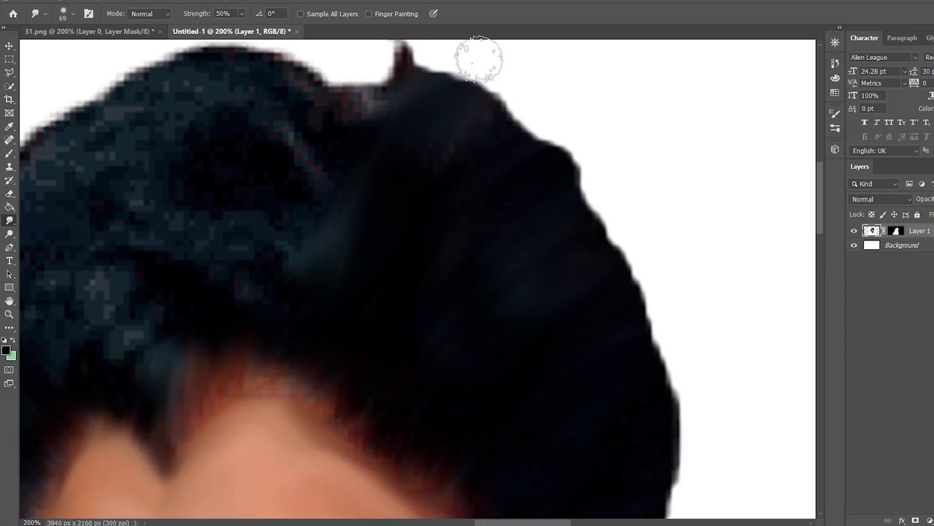
mouse_move(303, 170)
mouse_down()
mouse_move(336, 197)
mouse_move(290, 236)
mouse_move(248, 369)
mouse_move(250, 285)
mouse_move(277, 258)
mouse_move(300, 209)
mouse_move(247, 73)
mouse_move(343, 129)
mouse_up()
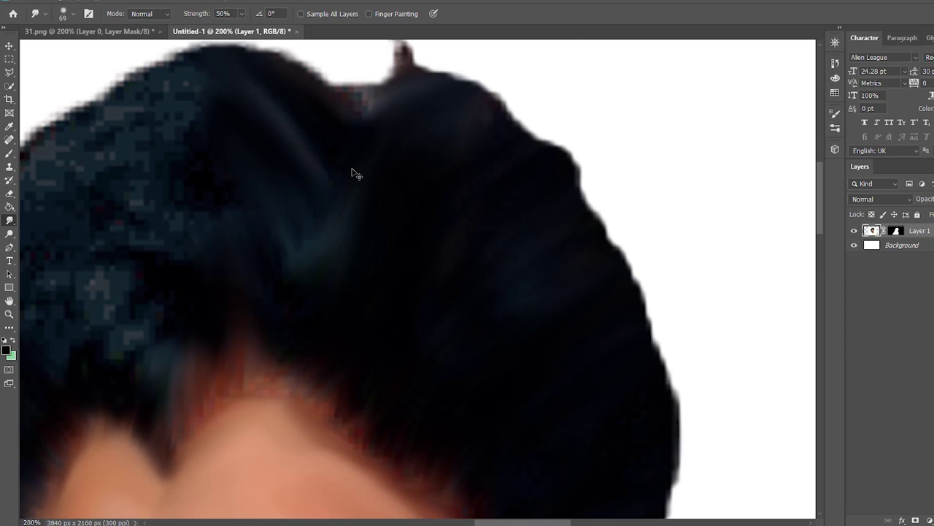
Smooth the pixelated blue blocks and jagged edge of the upper-left hair.
scroll(356, 173, down, 2)
scroll(353, 172, up, 1)
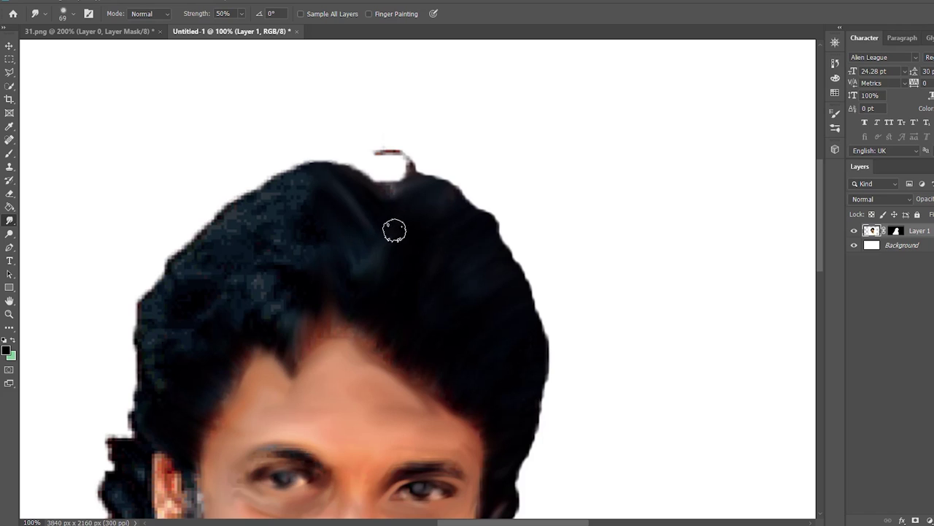
scroll(392, 235, up, 1)
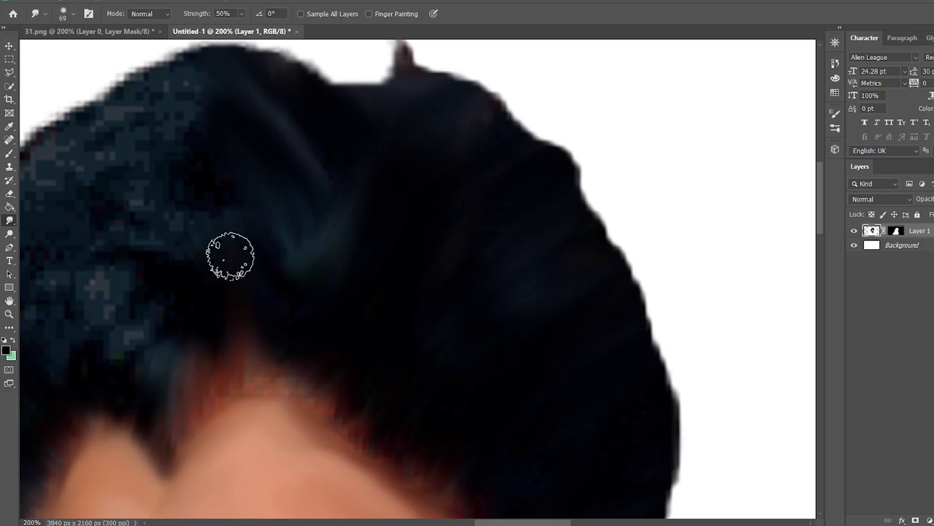
drag(157, 142, 209, 102)
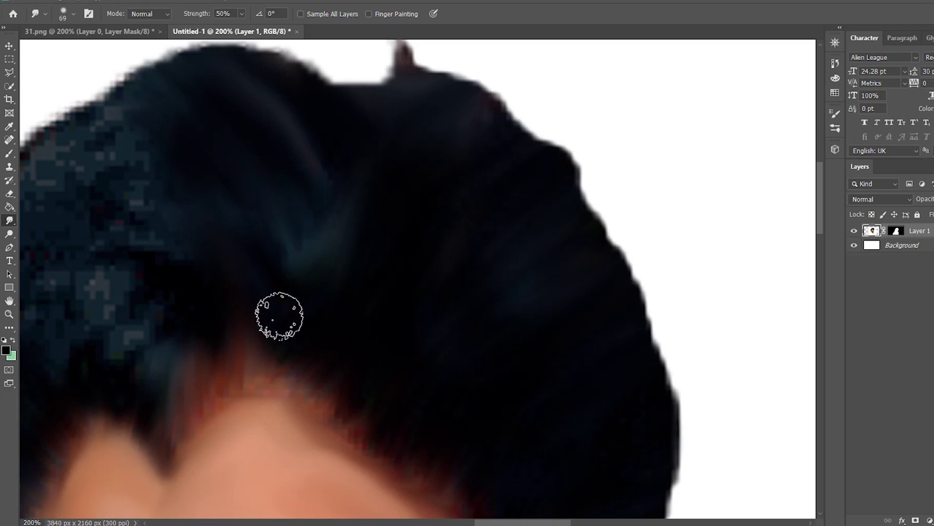
drag(106, 171, 89, 115)
mouse_move(207, 370)
mouse_down()
mouse_move(165, 202)
mouse_move(92, 167)
mouse_move(98, 83)
mouse_up()
Darken the bluish left hair edge and push it outward into the white background.
scroll(453, 379, left, 3)
scroll(333, 302, left, 2)
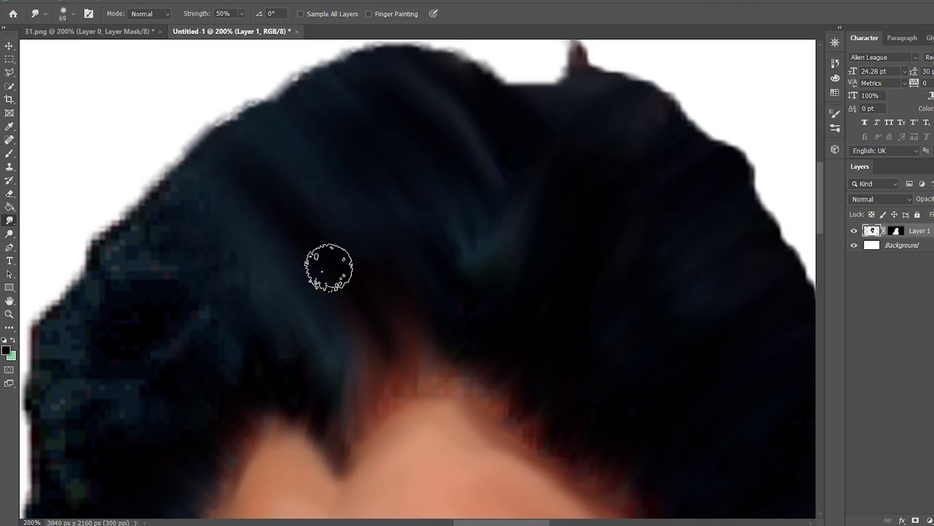
mouse_move(281, 365)
mouse_down()
mouse_move(215, 365)
mouse_move(167, 315)
mouse_up()
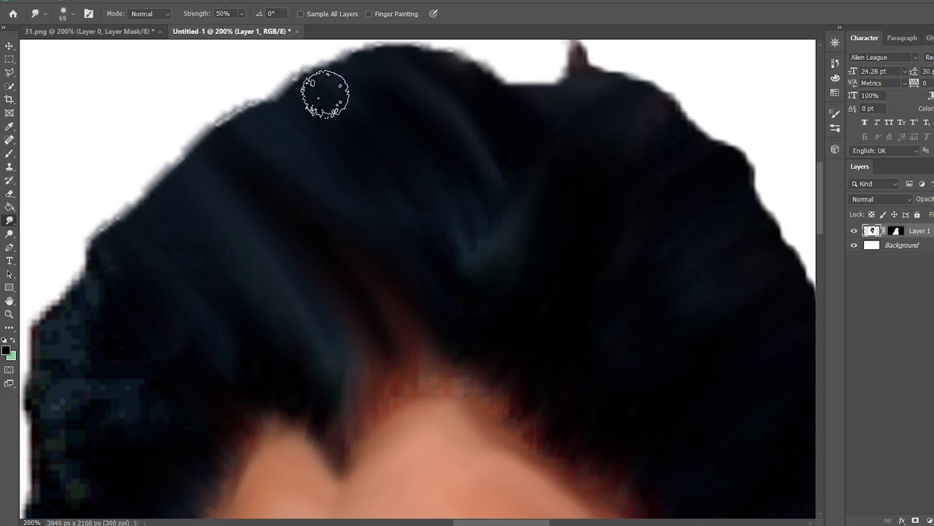
scroll(459, 328, down, 3)
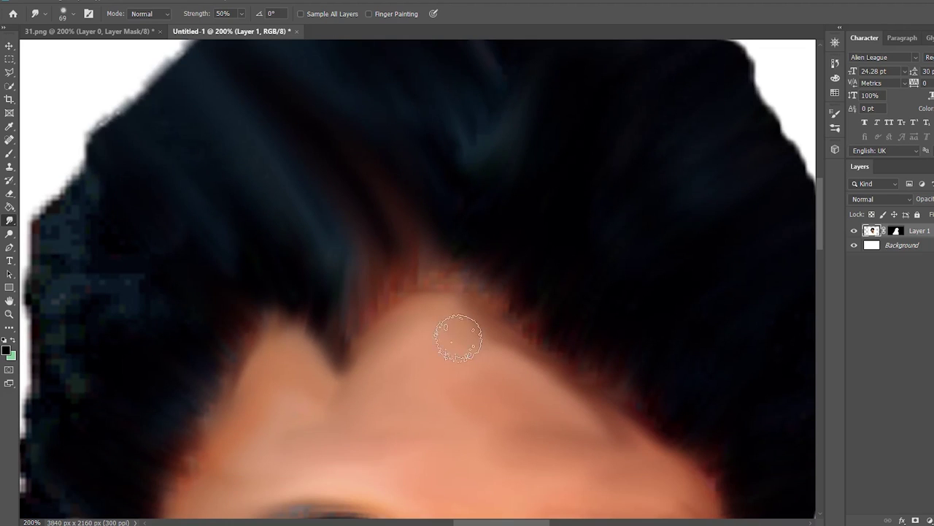
drag(84, 284, 45, 292)
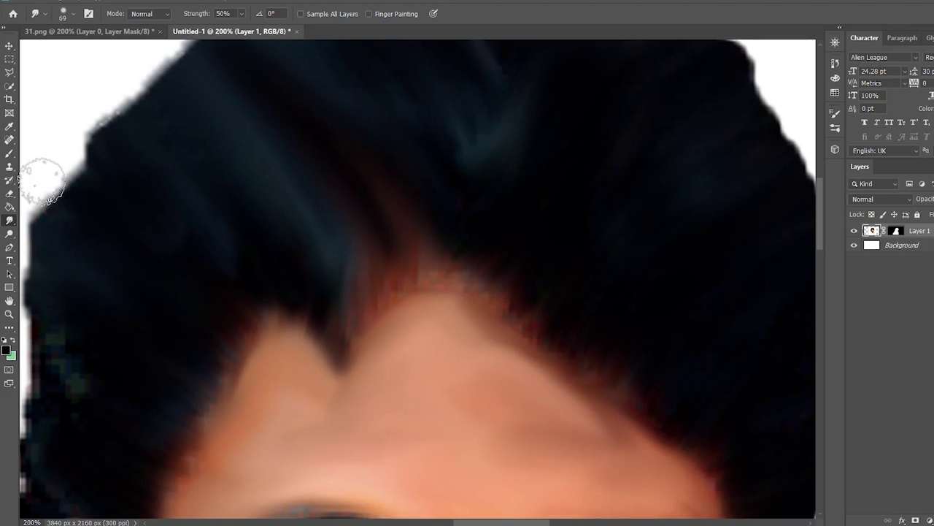
scroll(735, 487, left, 2)
scroll(163, 328, left, 2)
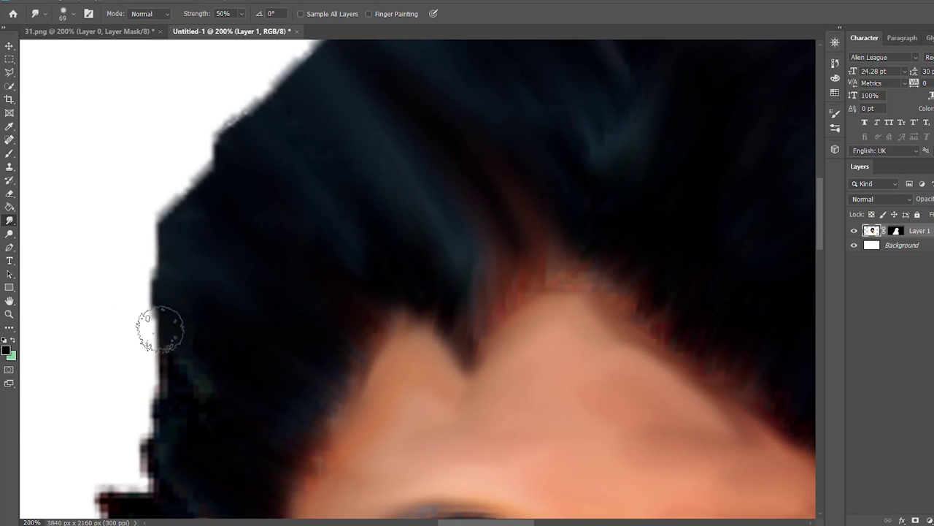
drag(133, 451, 135, 391)
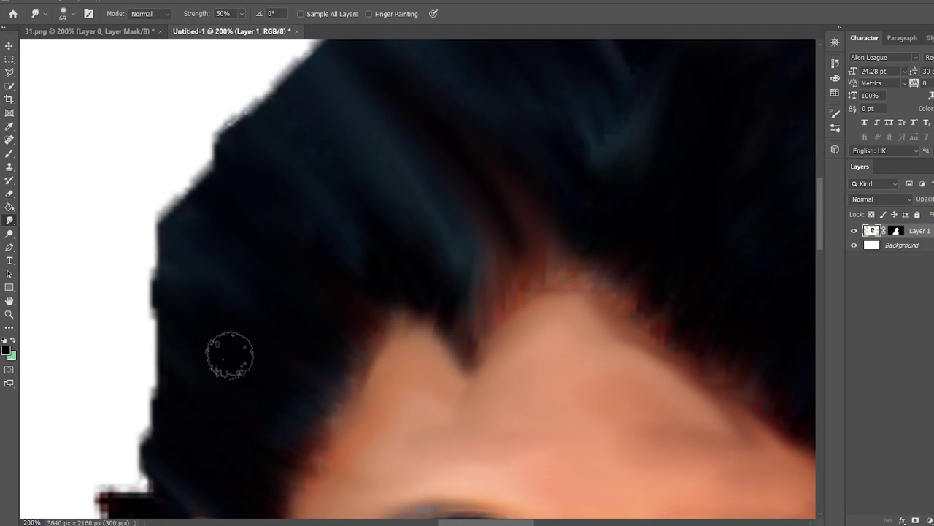
Resize the Smudge brush and smear the grey hair strip beside the ear into the cheek.
drag(821, 233, 828, 264)
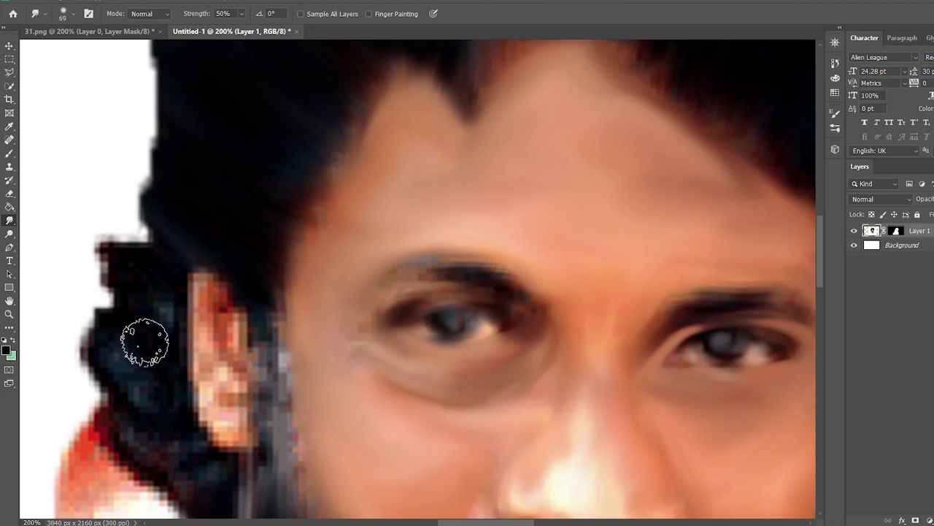
mouse_move(147, 346)
mouse_down()
mouse_move(166, 351)
mouse_move(122, 352)
mouse_move(164, 251)
mouse_move(156, 338)
mouse_move(177, 415)
mouse_move(157, 271)
mouse_move(161, 332)
mouse_move(105, 340)
mouse_move(146, 428)
mouse_move(93, 334)
mouse_move(117, 302)
mouse_move(121, 241)
mouse_up()
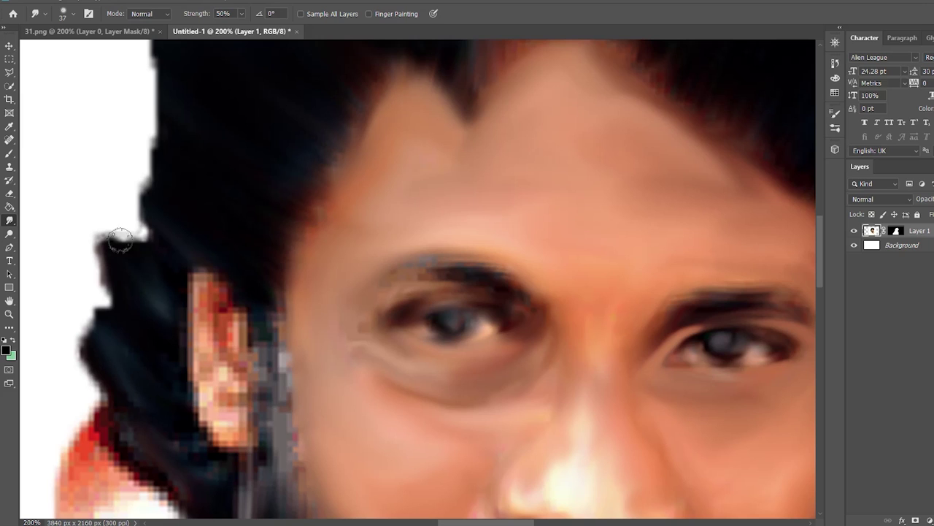
scroll(819, 252, down, 3)
mouse_move(267, 394)
mouse_down()
mouse_move(129, 328)
mouse_move(124, 292)
mouse_move(137, 274)
mouse_up()
mouse_move(264, 226)
mouse_down()
mouse_move(277, 244)
mouse_move(265, 255)
mouse_move(278, 261)
mouse_move(259, 410)
mouse_up()
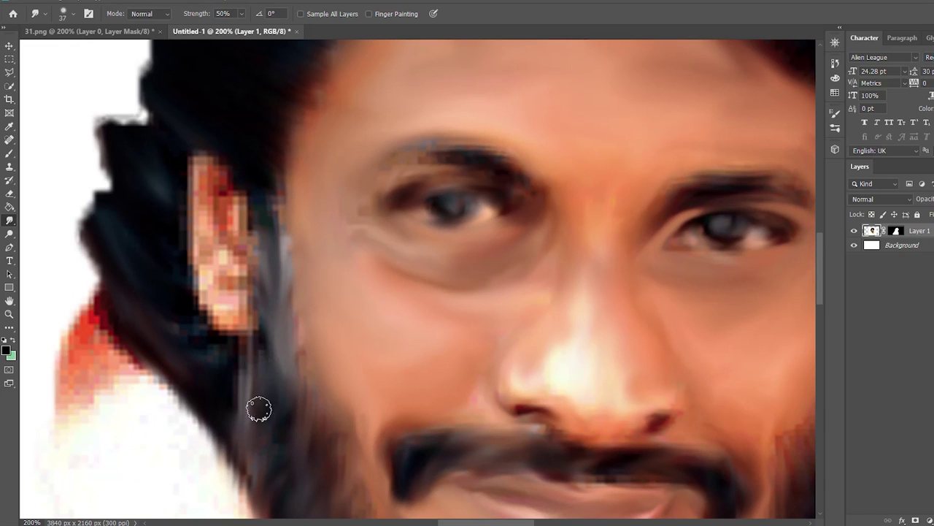
drag(287, 371, 300, 397)
mouse_move(273, 190)
mouse_down()
mouse_move(254, 225)
mouse_move(282, 299)
mouse_up()
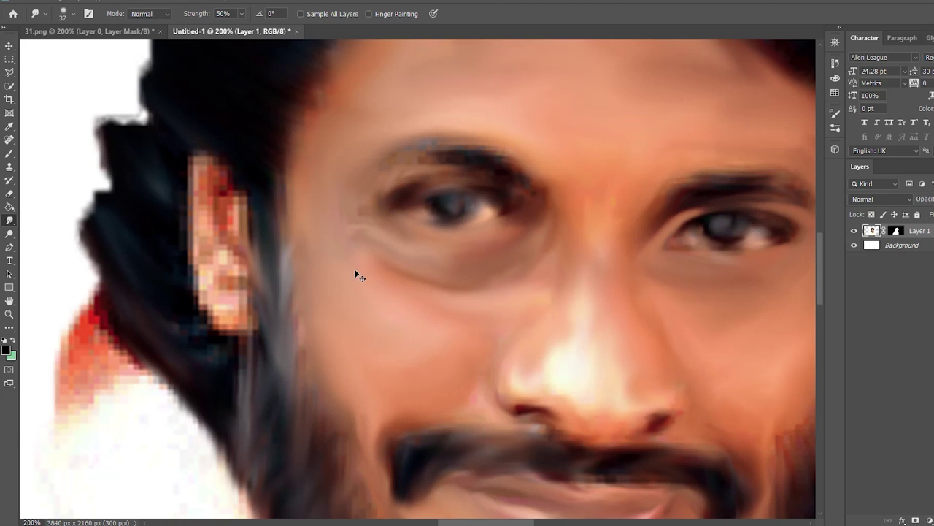
key(ctrl+plus)
Smudge the ear's bottom, centre, lobe and inner folds smooth, undoing one bad stroke.
scroll(387, 262, left, 5)
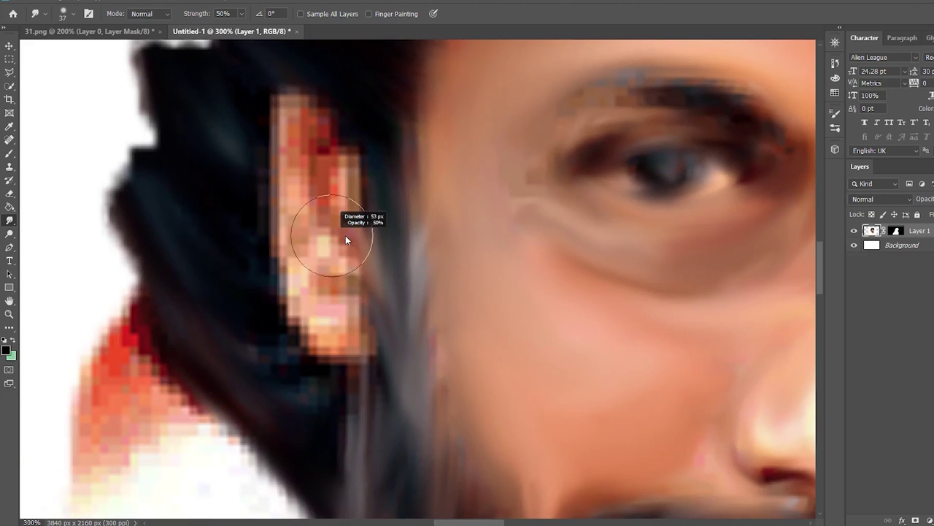
mouse_move(321, 299)
mouse_down()
mouse_move(357, 321)
mouse_move(354, 339)
mouse_move(309, 336)
mouse_move(289, 270)
mouse_move(285, 191)
mouse_up()
mouse_move(314, 116)
mouse_down()
mouse_move(272, 131)
mouse_move(303, 141)
mouse_move(344, 267)
mouse_move(314, 248)
mouse_move(321, 292)
mouse_move(355, 311)
mouse_move(365, 338)
mouse_move(316, 335)
mouse_move(330, 339)
mouse_up()
key(ctrl+z)
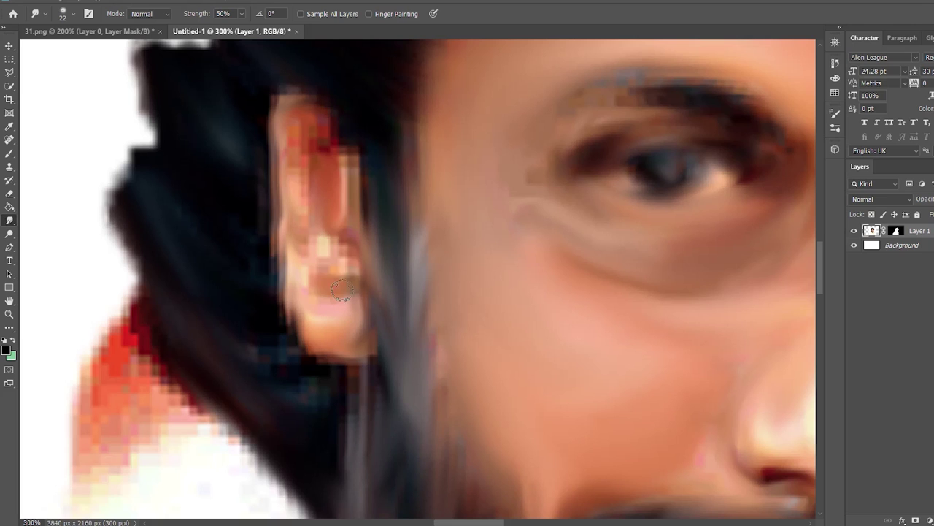
mouse_move(330, 183)
mouse_down()
mouse_move(325, 249)
mouse_move(317, 173)
mouse_move(344, 240)
mouse_move(323, 213)
mouse_move(290, 115)
mouse_move(294, 129)
mouse_move(313, 129)
mouse_move(303, 258)
mouse_move(334, 153)
mouse_move(343, 213)
mouse_up()
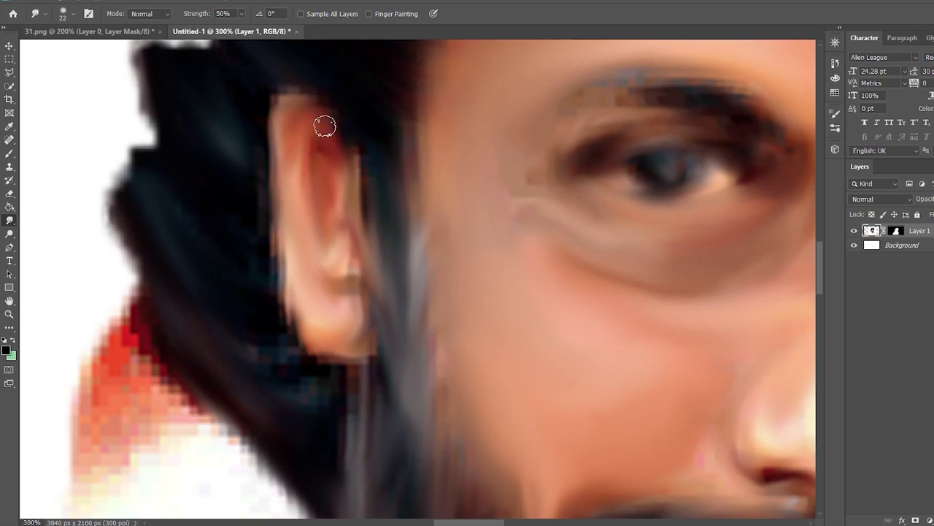
mouse_move(344, 287)
mouse_down()
mouse_move(338, 307)
mouse_move(348, 267)
mouse_move(351, 341)
mouse_up()
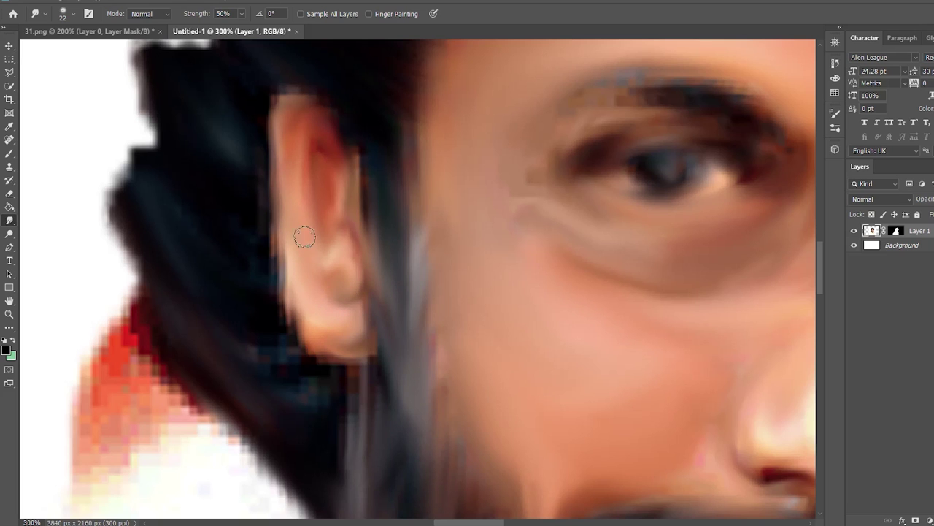
key(ctrl+1)
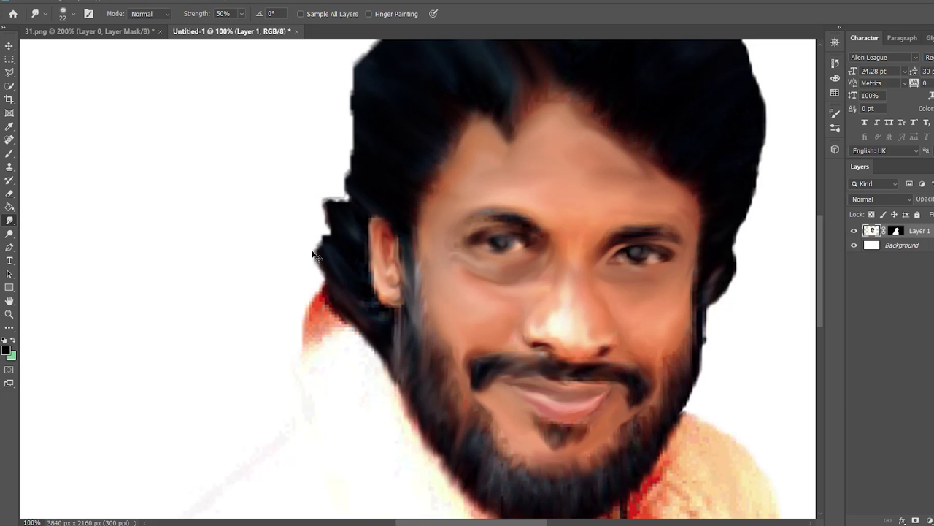
key(ctrl+plus)
key(ctrl+plus)
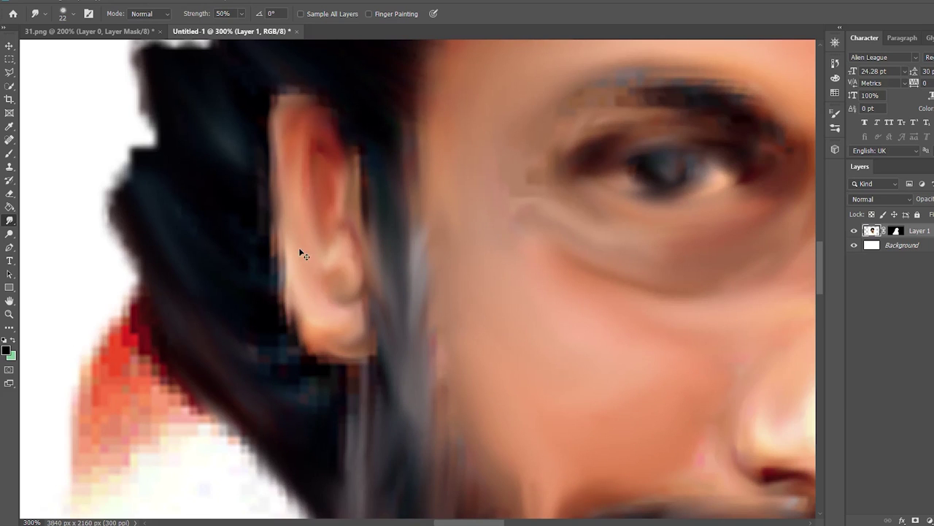
drag(310, 161, 309, 238)
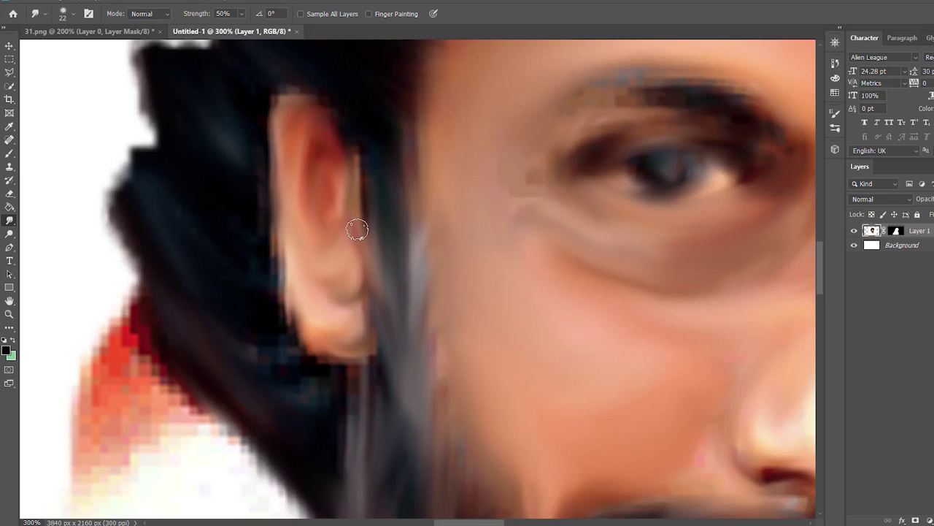
key(ctrl+minus)
key(ctrl+minus)
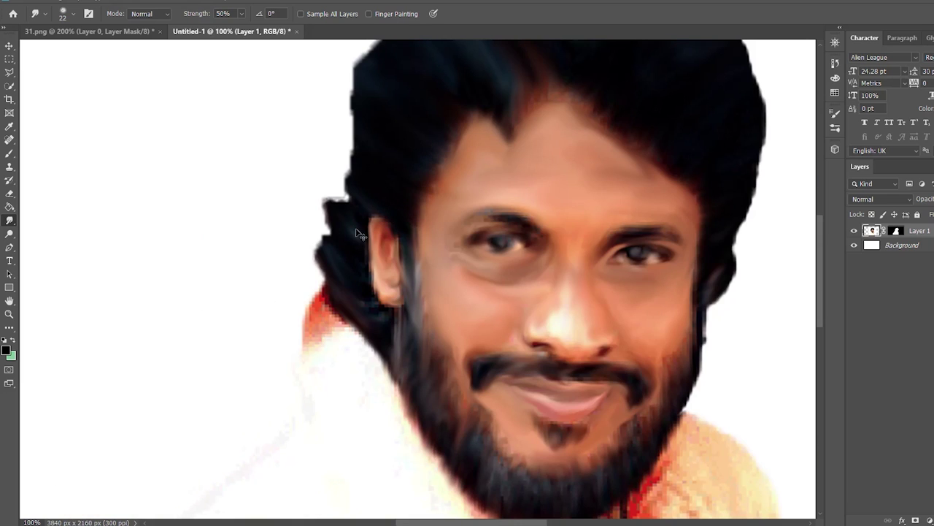
Set Smudge strength to 30% and shrink the brush to 43 px for face detail.
key(ctrl+plus)
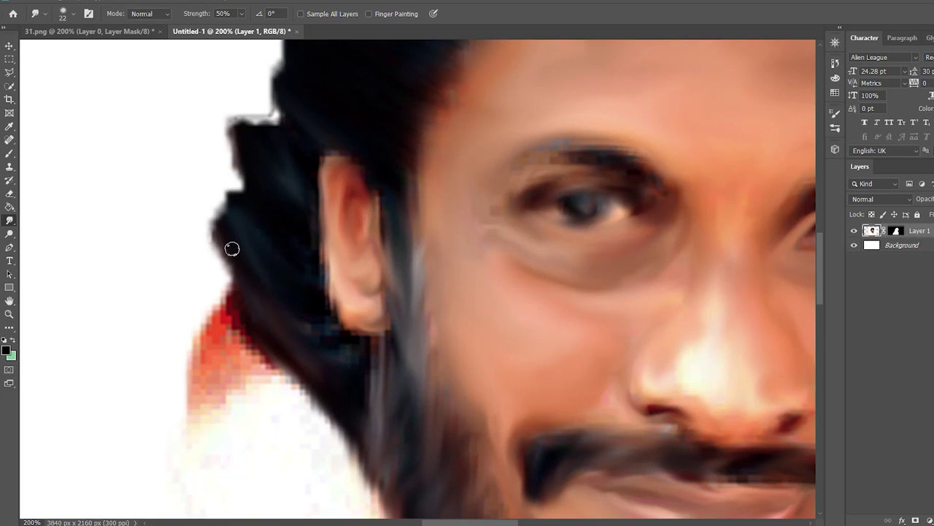
key(ctrl+minus)
key(ctrl+minus)
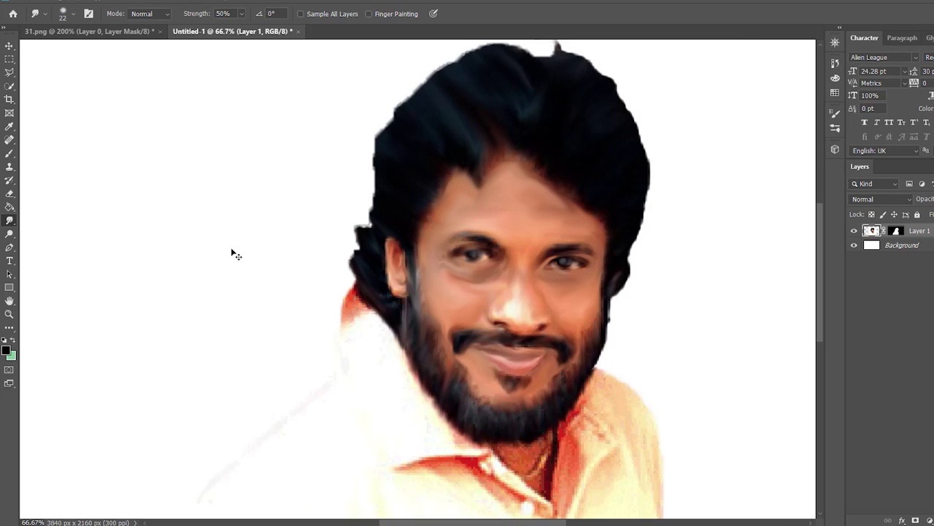
key(ctrl+plus)
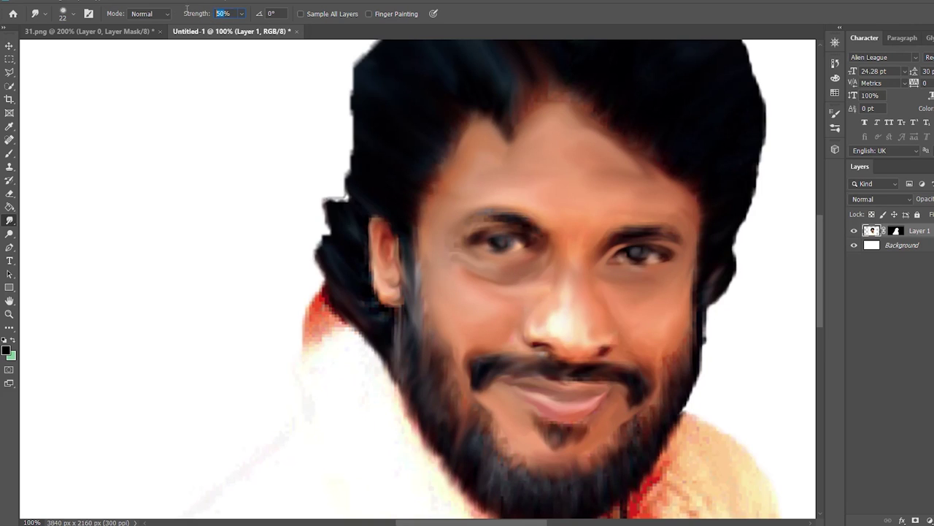
text(3)
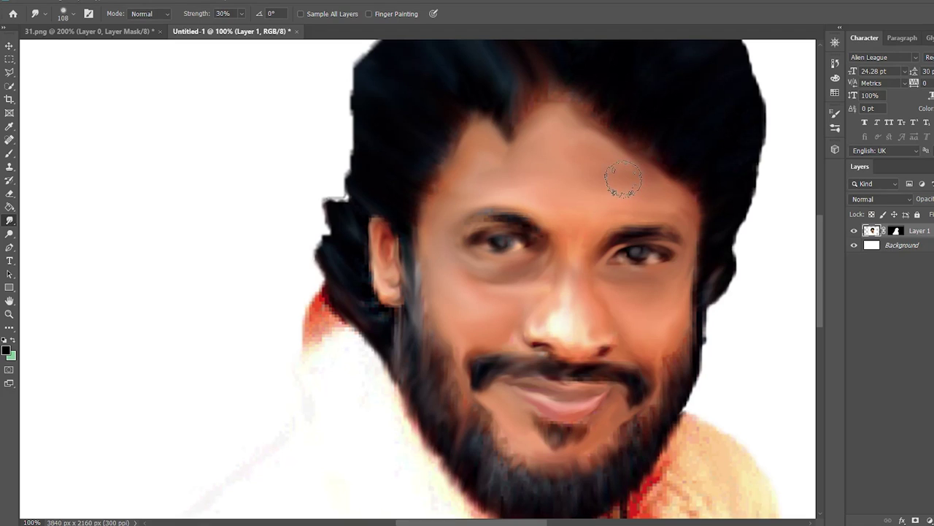
key(bracketleft)
key(bracketleft)
scroll(783, 270, up, 2)
scroll(783, 270, up, 2)
scroll(784, 269, up, 2)
drag(616, 134, 596, 135)
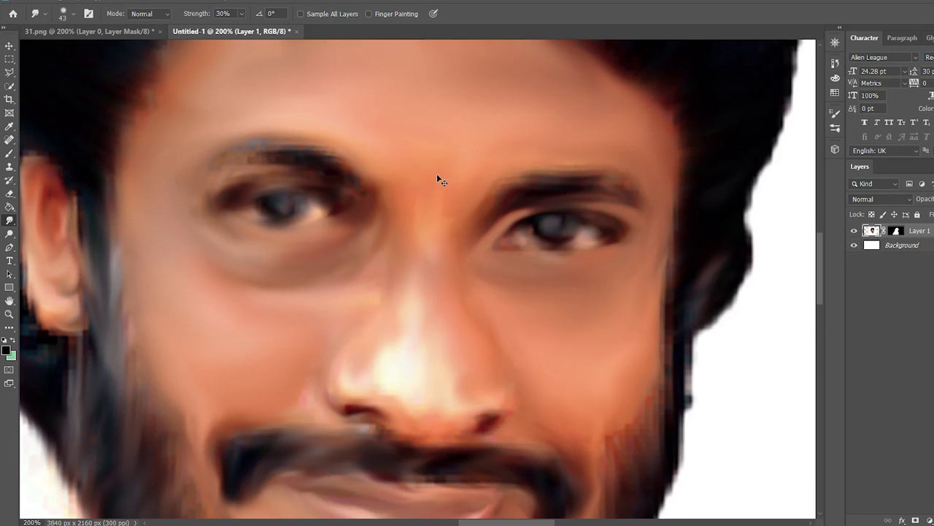
key(ctrl+minus)
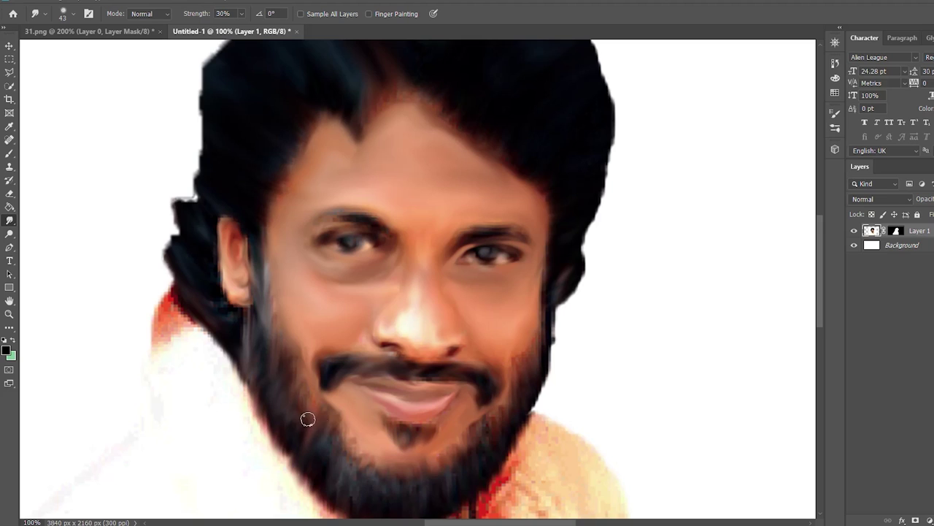
scroll(546, 440, down, 2)
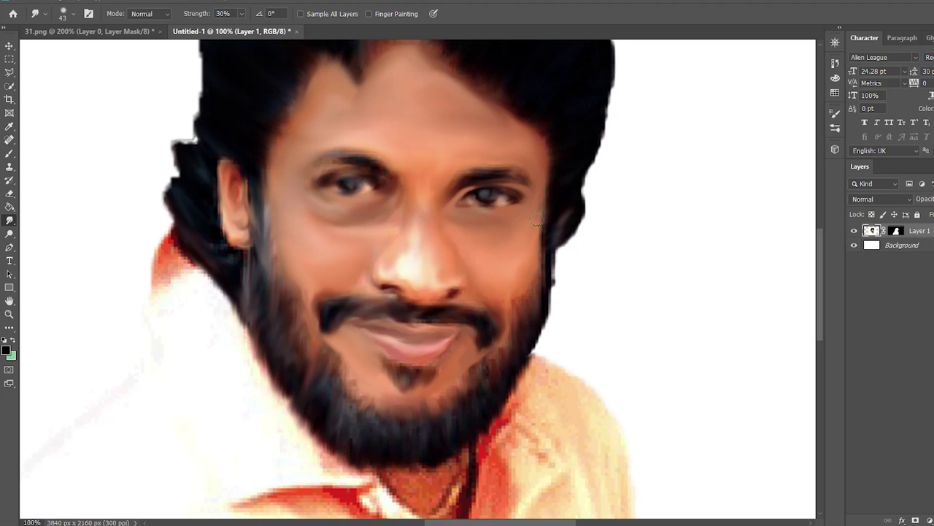
scroll(646, 284, down, 5)
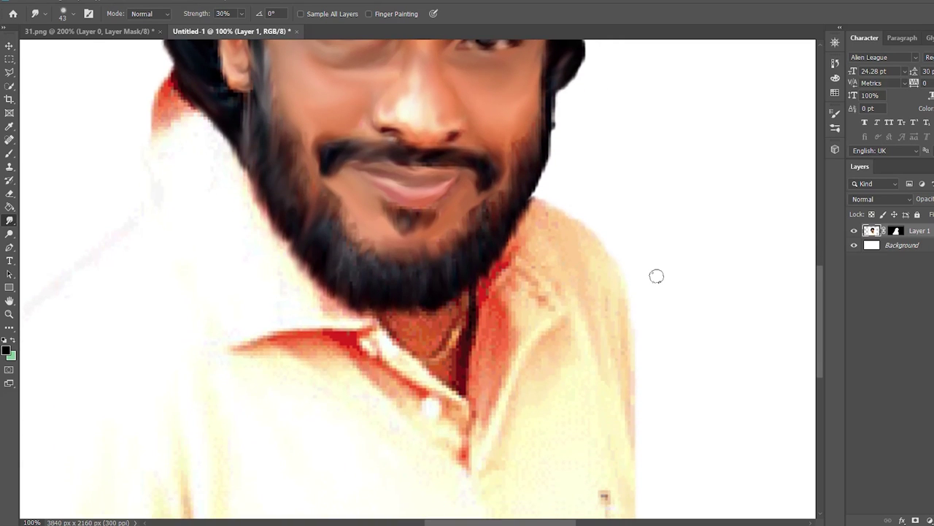
With a 25 px brush, smooth the neck's skin-to-shirt edge and its dark fold.
key(ctrl+plus)
key(ctrl+plus)
scroll(821, 319, down, 5)
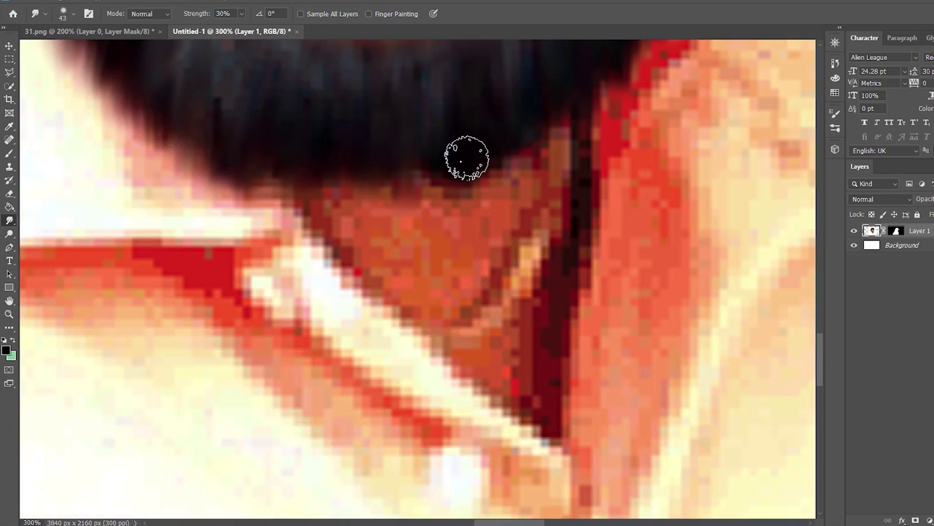
mouse_move(373, 253)
mouse_down()
mouse_move(503, 243)
mouse_move(424, 292)
mouse_up()
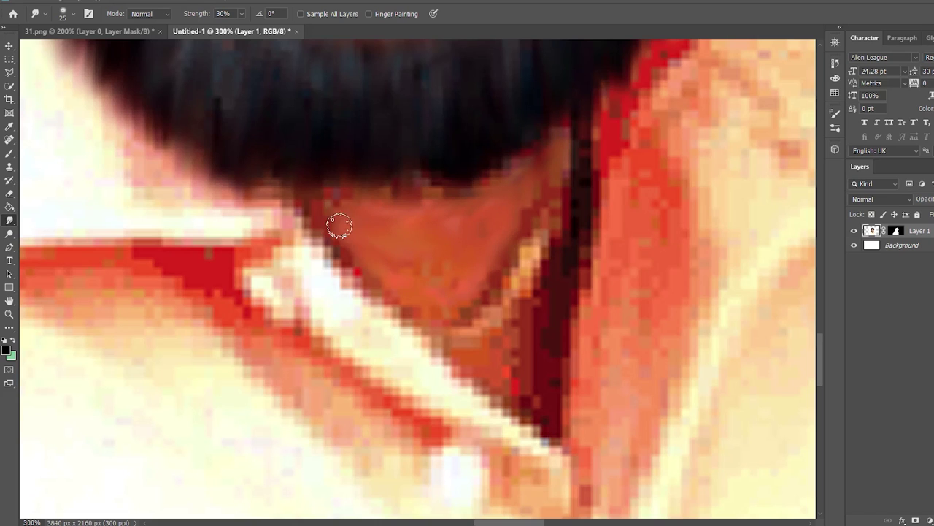
drag(331, 234, 401, 308)
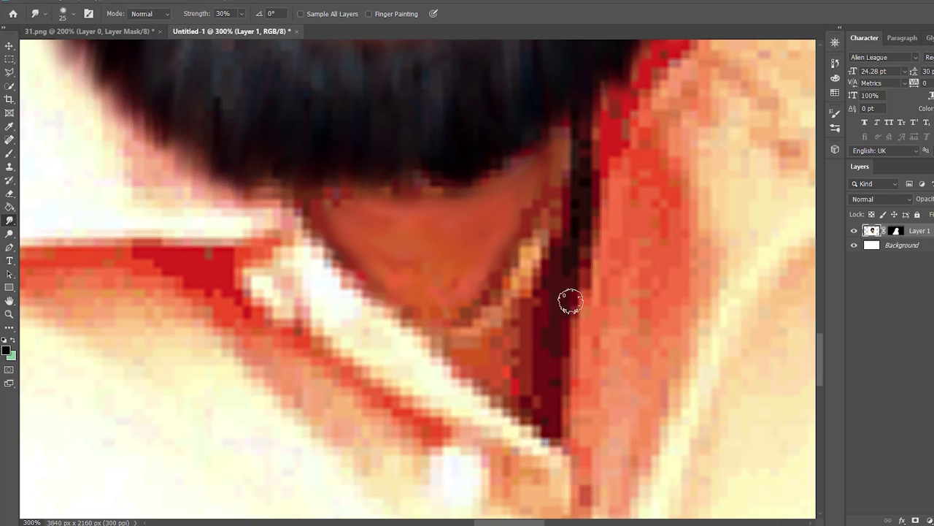
mouse_move(565, 309)
mouse_down()
mouse_move(496, 354)
mouse_move(519, 368)
mouse_move(545, 298)
mouse_up()
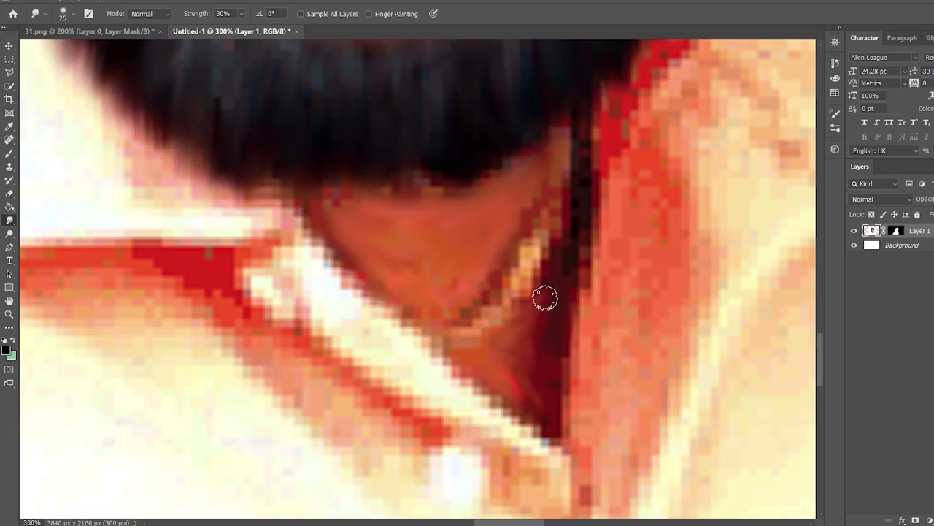
mouse_move(552, 219)
mouse_down()
mouse_move(480, 323)
mouse_move(545, 232)
mouse_up()
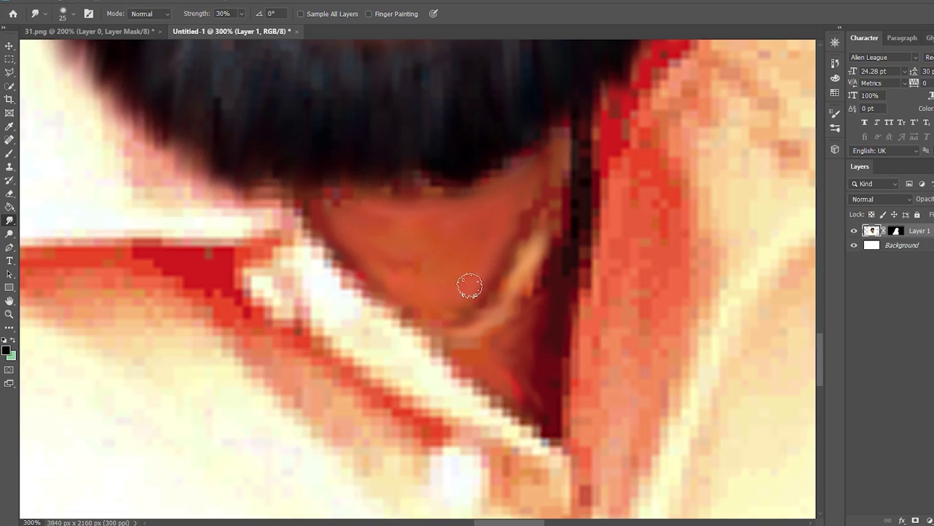
mouse_move(586, 156)
mouse_down()
mouse_move(550, 328)
mouse_move(598, 175)
mouse_up()
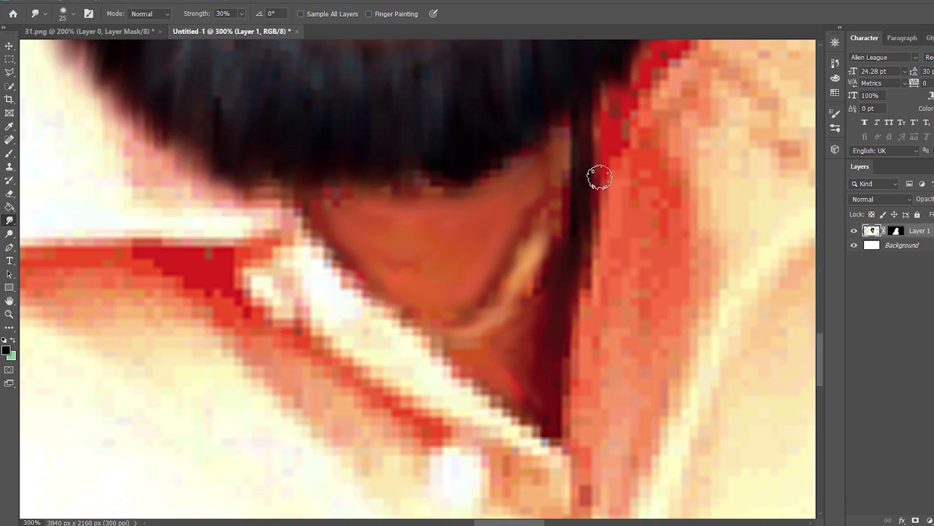
drag(485, 354, 495, 346)
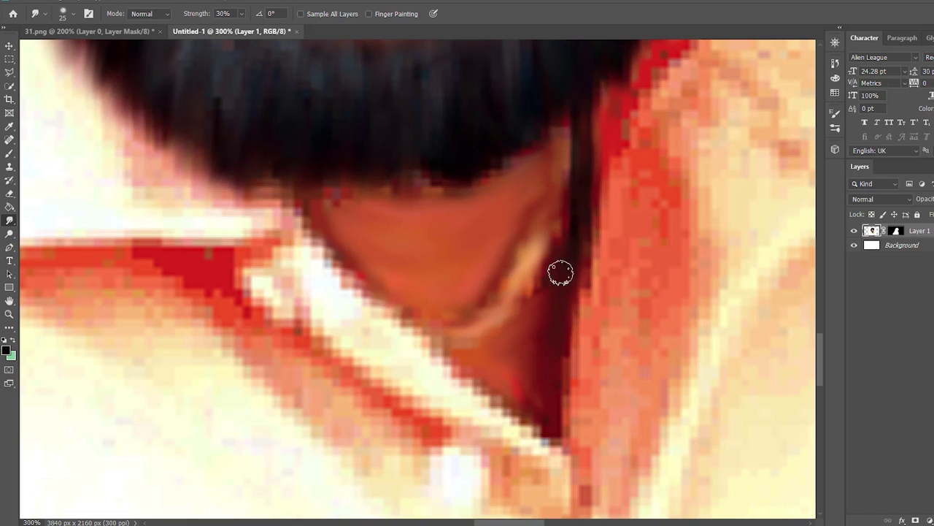
drag(548, 348, 527, 383)
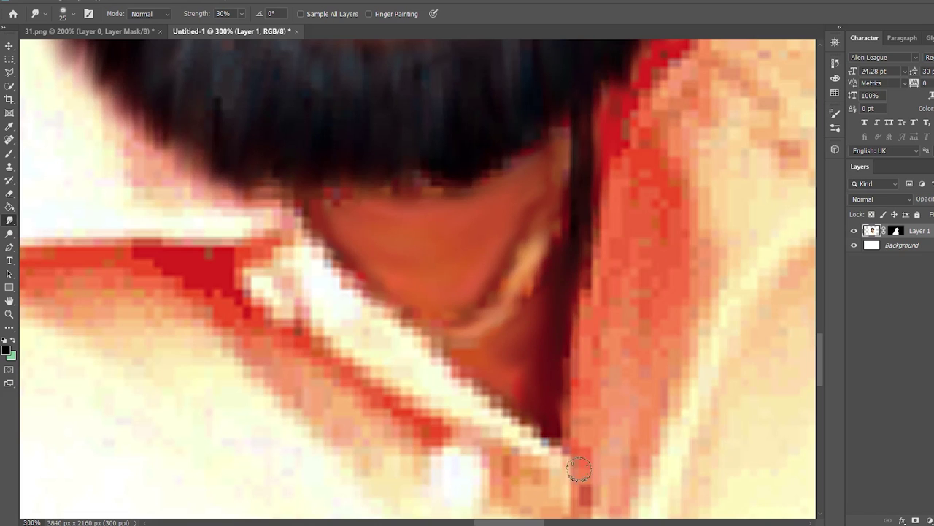
With a 53 px brush, smooth the red shoulder edge, pink shoulder spots and red neck edge.
scroll(657, 402, right, 10)
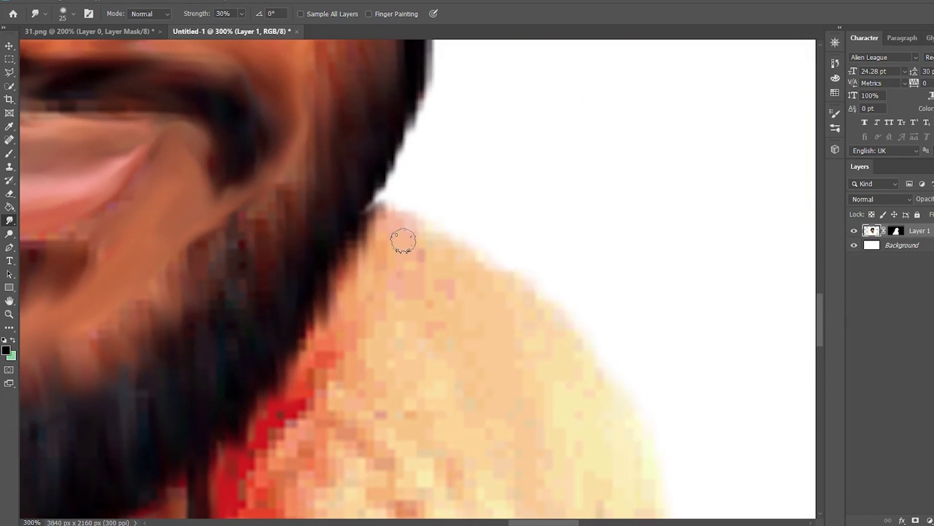
key(bracketright)
key(bracketright)
key(bracketright)
drag(394, 375, 329, 432)
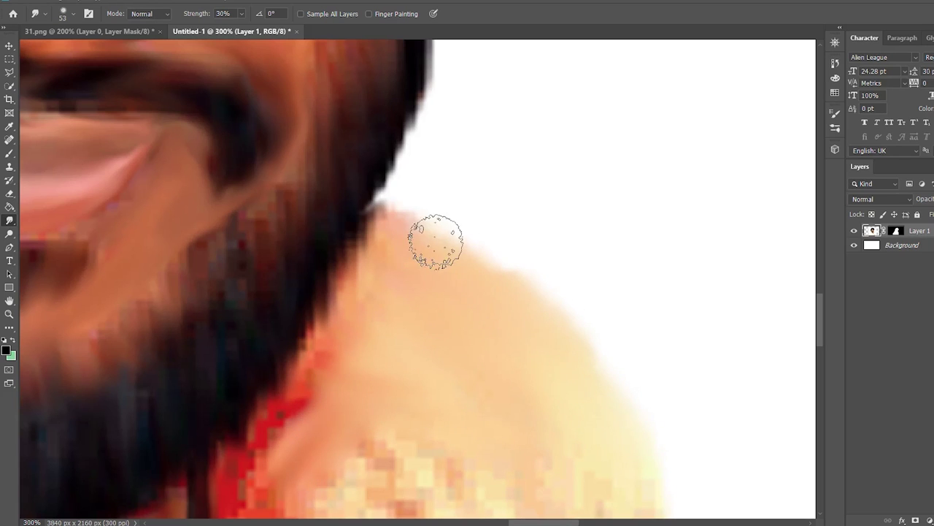
drag(819, 311, 819, 344)
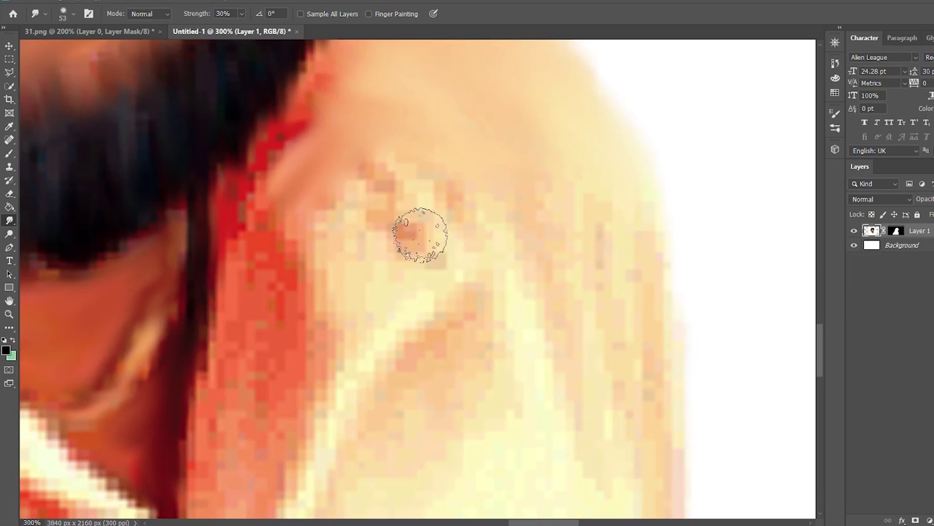
key(ctrl+minus)
key(ctrl+minus)
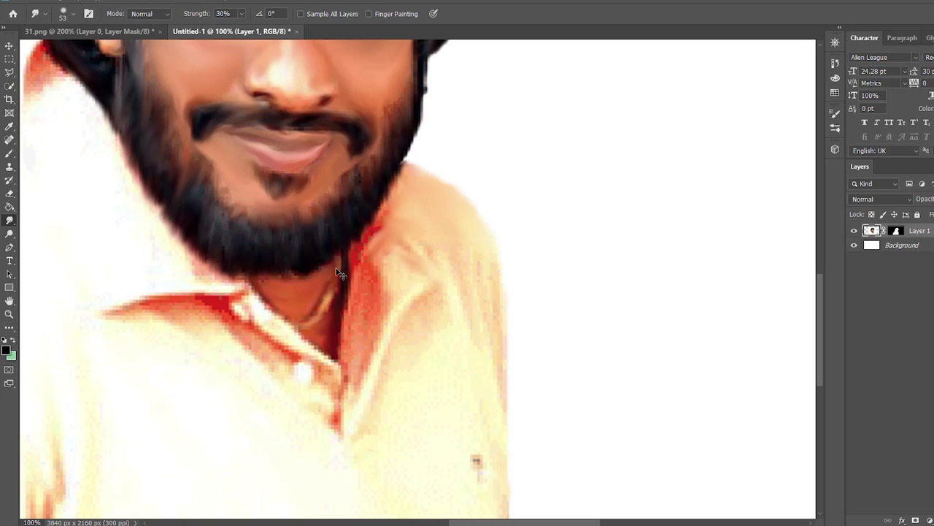
drag(819, 307, 819, 310)
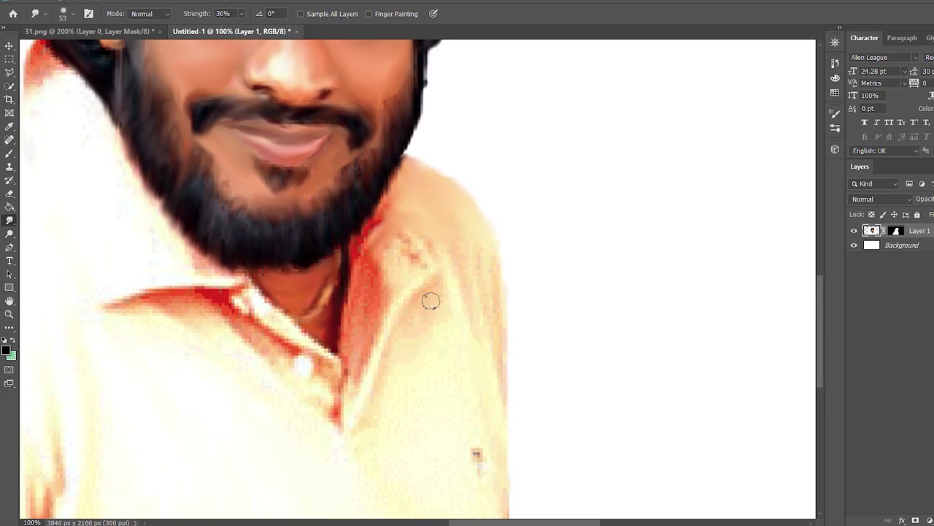
key(ctrl+plus)
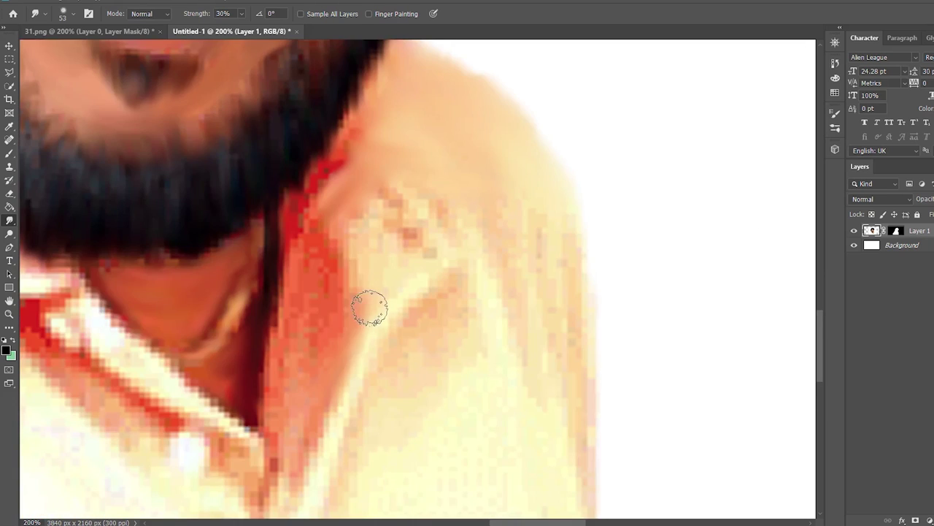
drag(413, 250, 407, 207)
drag(296, 286, 346, 159)
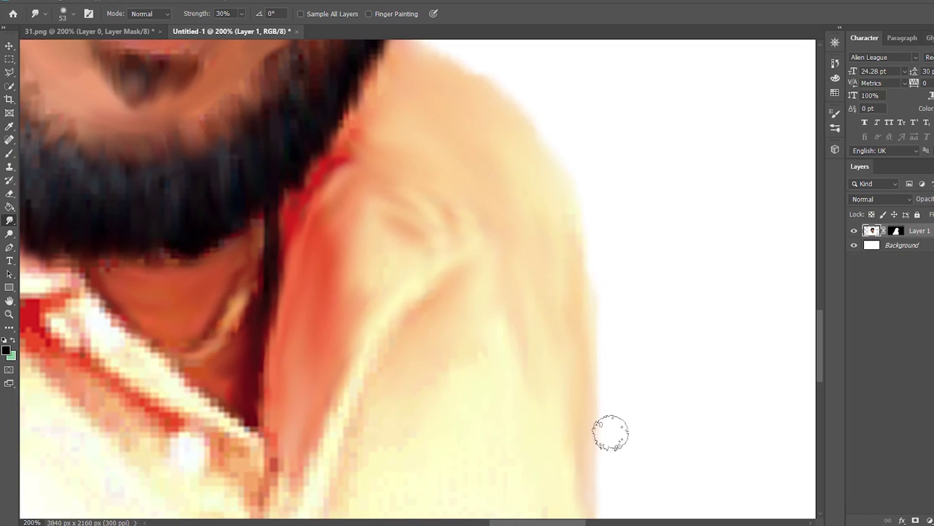
Smooth the pixelated collar edge with a 26 px brush, ending at 140 px size.
drag(571, 523, 553, 524)
drag(320, 391, 299, 392)
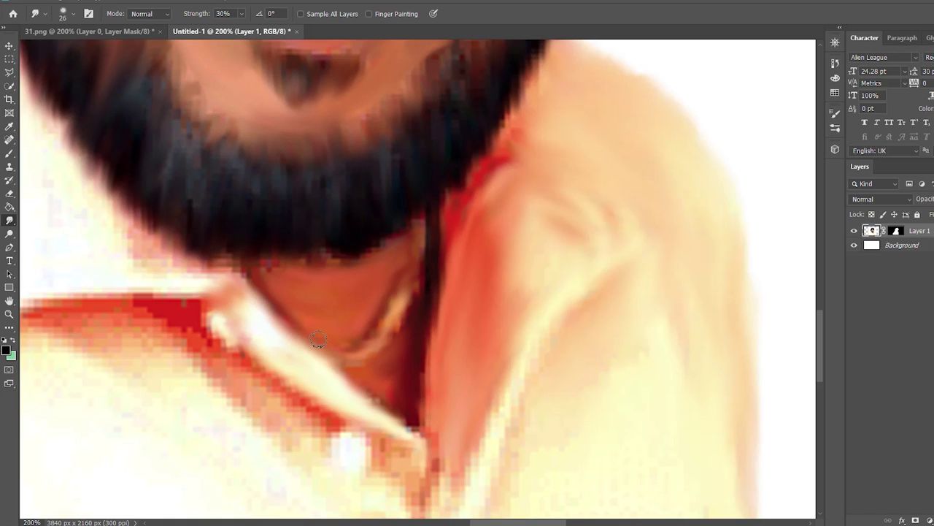
scroll(298, 278, left, 3)
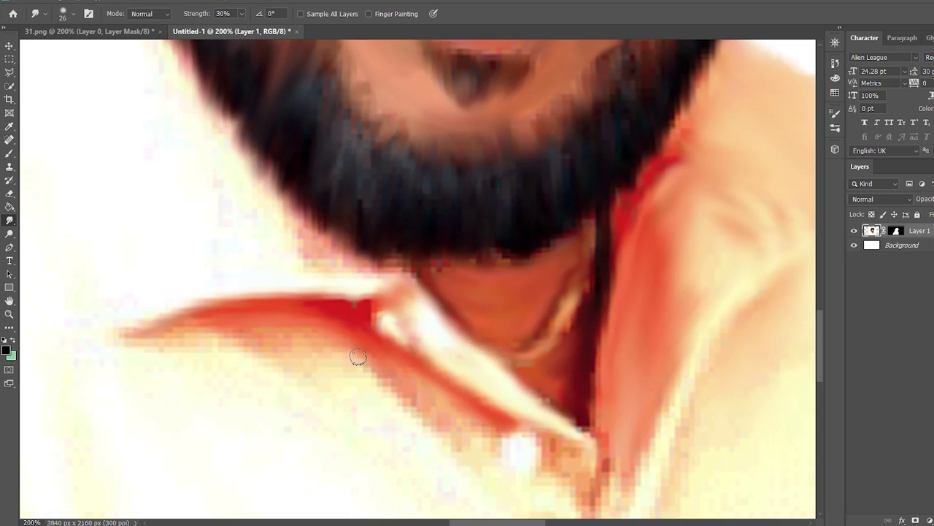
drag(491, 427, 539, 458)
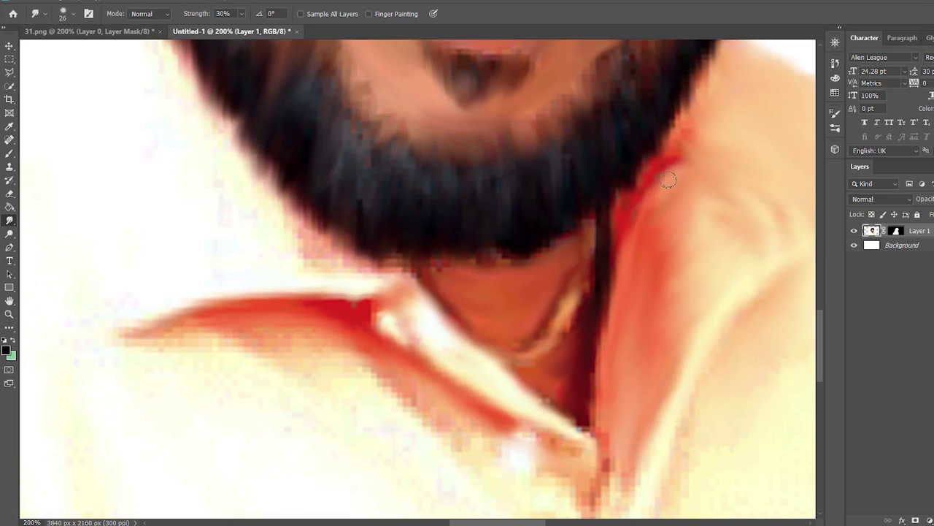
scroll(657, 234, down, 1)
scroll(555, 322, down, 3)
mouse_move(417, 357)
mouse_down()
mouse_move(453, 351)
mouse_move(521, 411)
mouse_move(324, 298)
mouse_move(282, 251)
mouse_move(187, 258)
mouse_up()
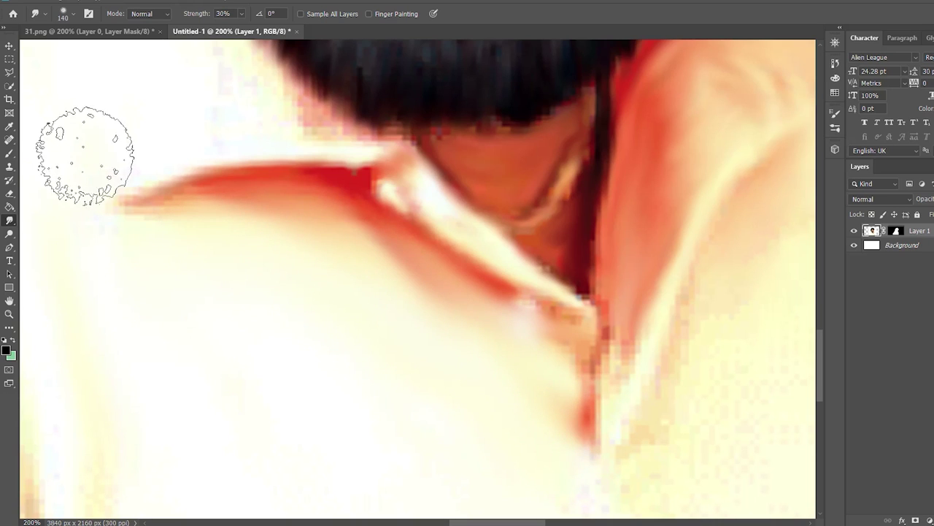
Soften the orange streak and smooth the collar's red tip at 52 px, then set 73 px.
scroll(416, 277, left, 2)
drag(250, 404, 314, 479)
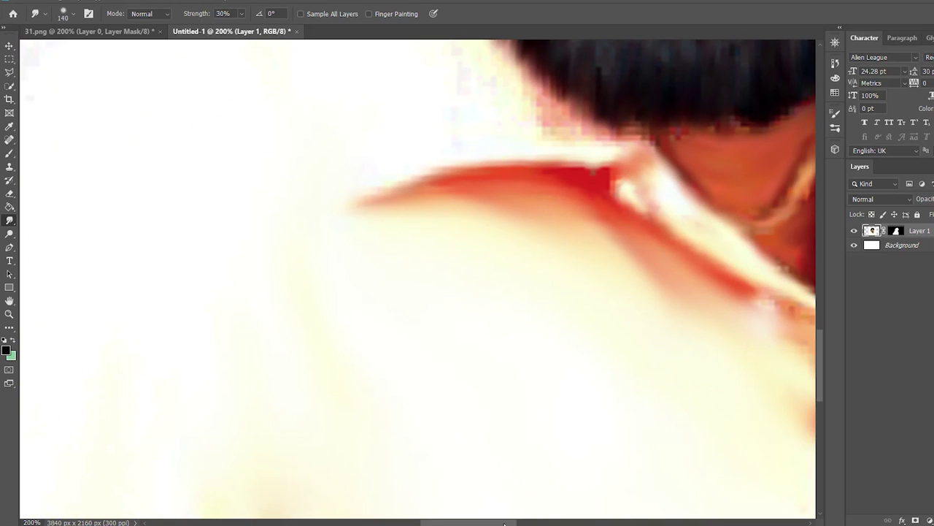
scroll(563, 481, right, 2)
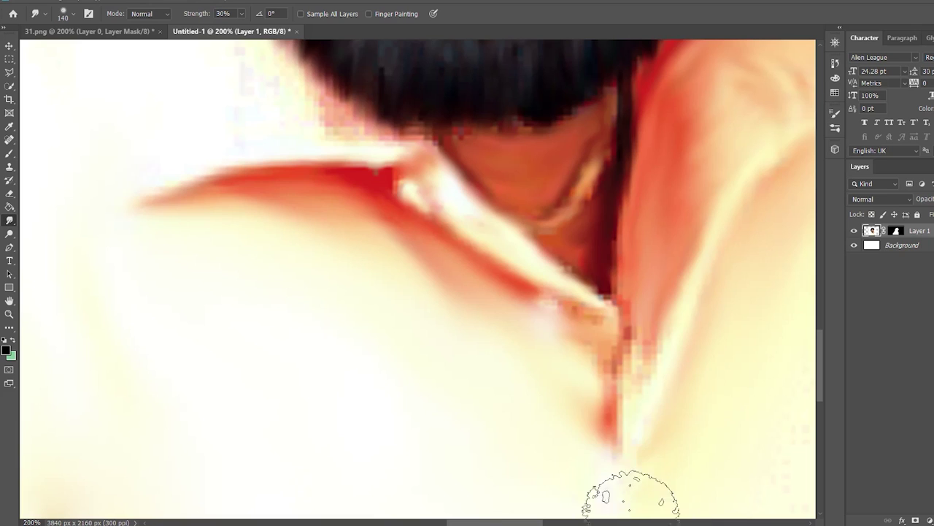
drag(639, 303, 484, 377)
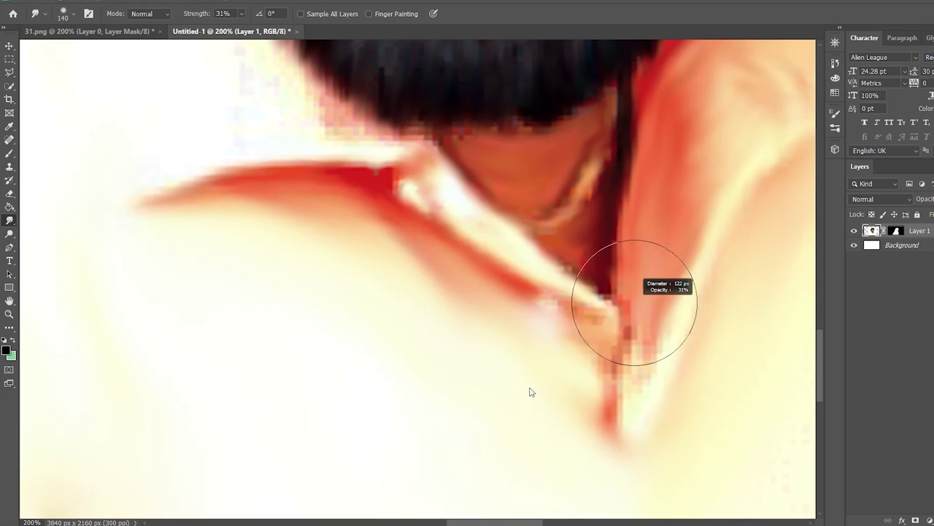
mouse_move(638, 333)
mouse_down()
mouse_move(617, 423)
mouse_move(579, 328)
mouse_move(606, 411)
mouse_move(570, 327)
mouse_move(626, 377)
mouse_up()
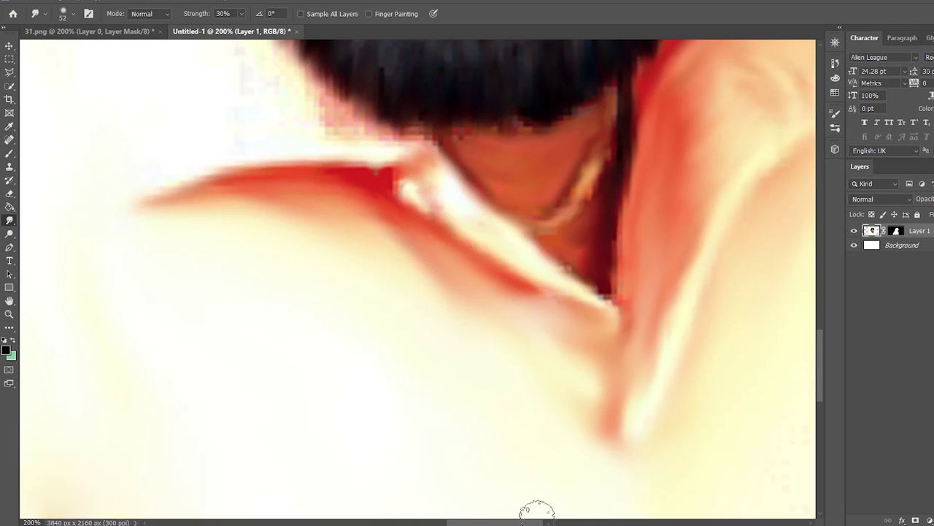
scroll(536, 511, right, 5)
alt+right_click(474, 340)
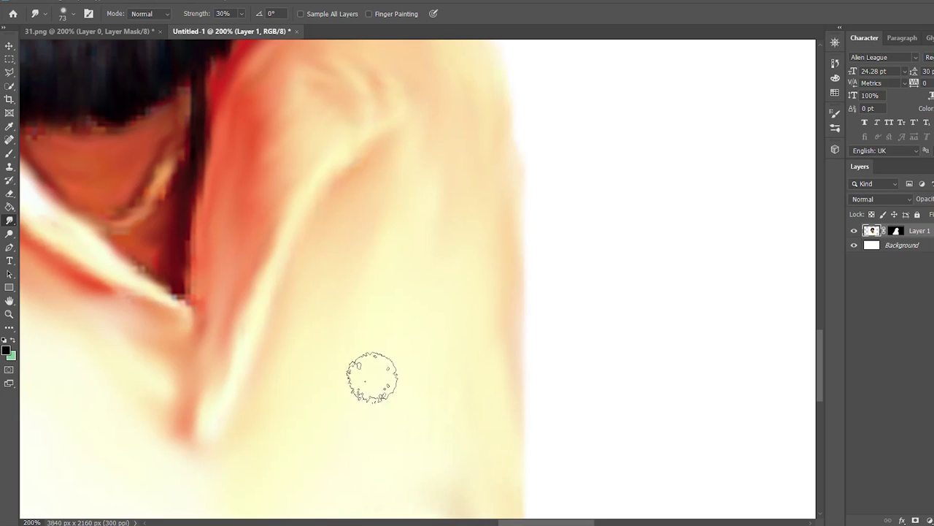
drag(821, 358, 825, 307)
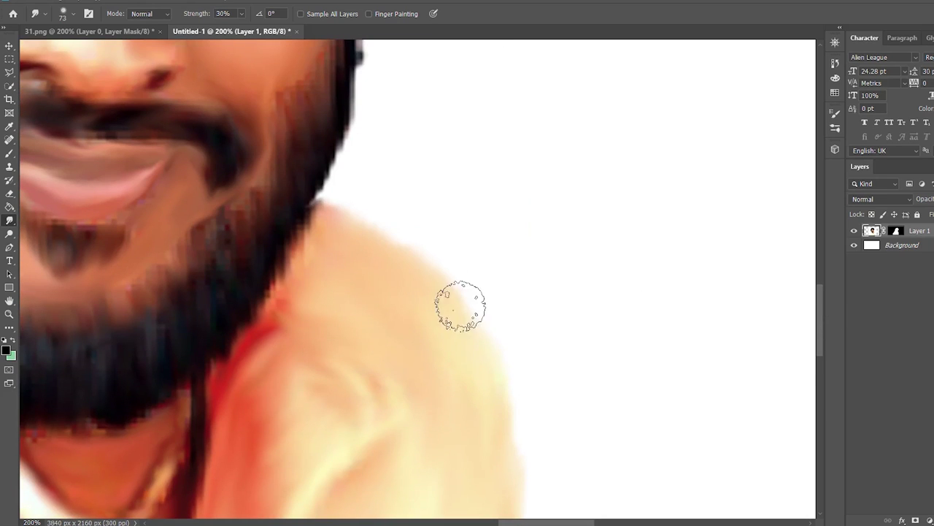
Smooth the blocky red patch at the left hair edge with a smaller brush and higher strength.
key(ctrl+minus)
key(ctrl+minus)
key(ctrl+minus)
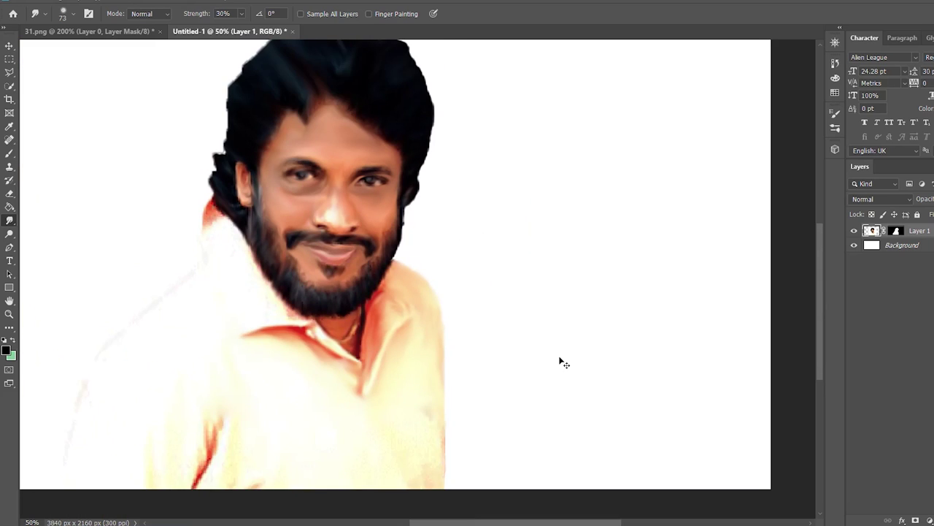
drag(820, 345, 823, 334)
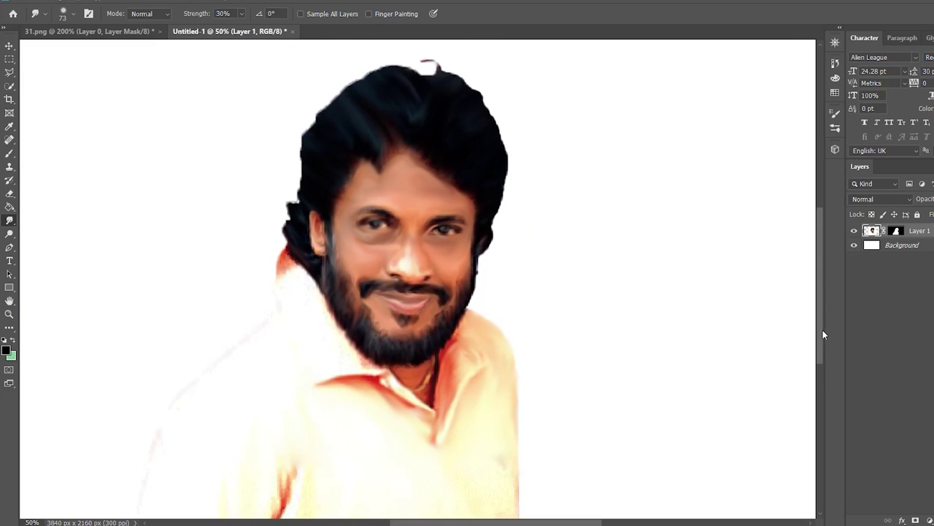
key(ctrl+plus)
key(ctrl+plus)
key(ctrl+plus)
drag(511, 521, 467, 521)
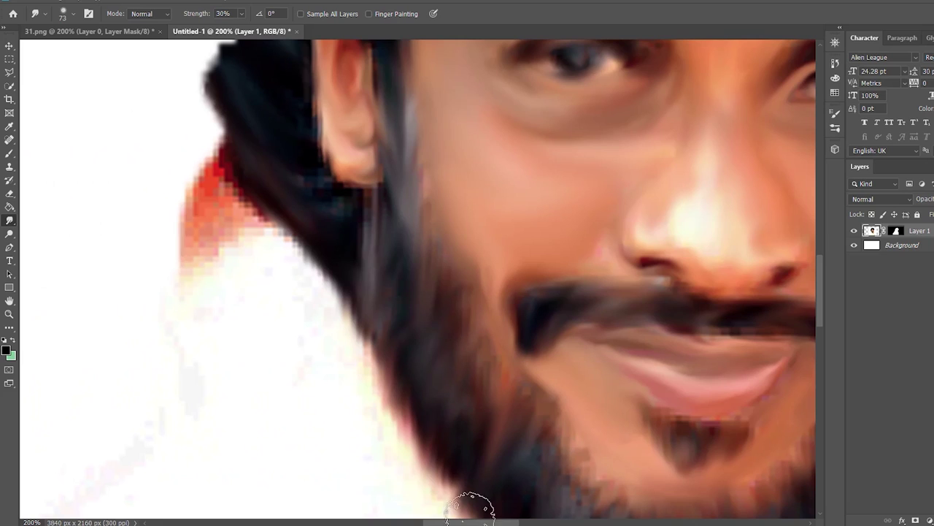
scroll(219, 427, down, 2)
scroll(234, 417, down, 1)
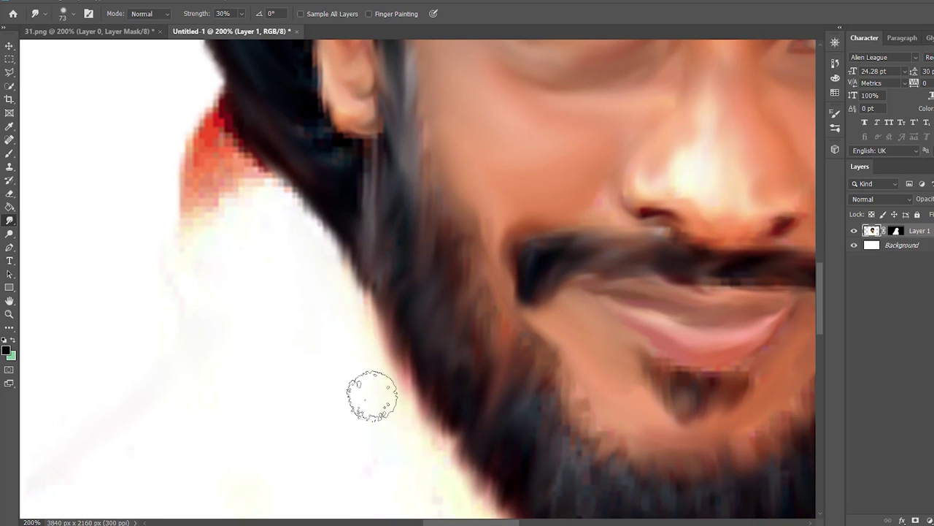
scroll(219, 241, up, 1)
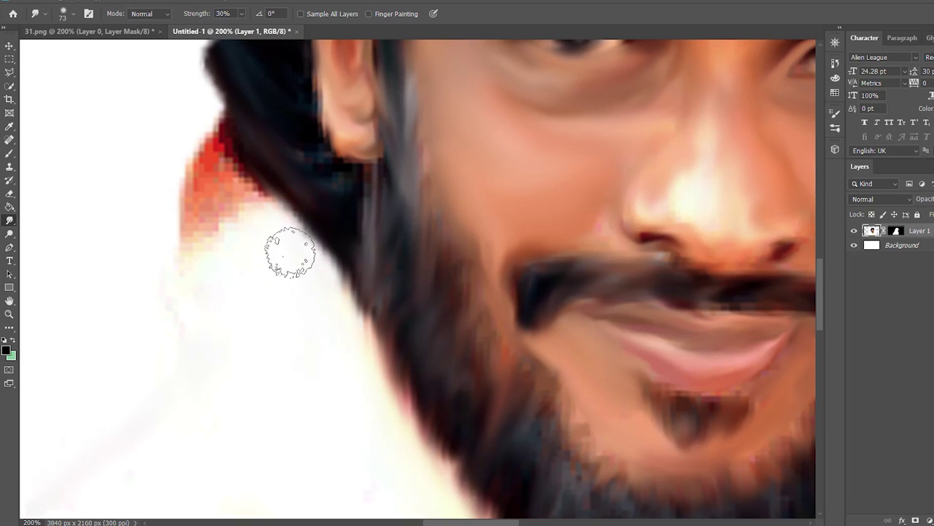
mouse_move(249, 252)
mouse_down()
mouse_move(225, 198)
mouse_move(194, 183)
mouse_move(194, 243)
mouse_move(200, 169)
mouse_move(261, 246)
mouse_up()
scroll(261, 246, up, 1)
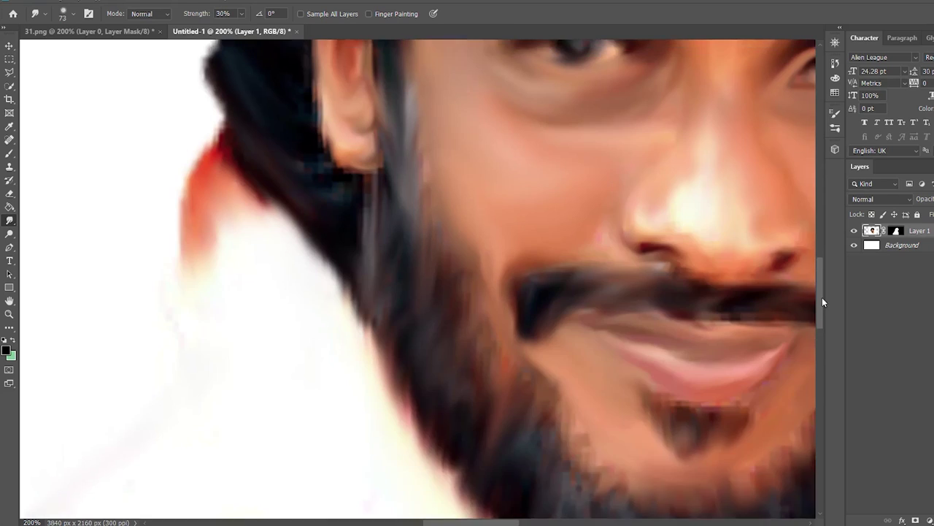
scroll(219, 306, up, 6)
key(ctrl+plus)
mouse_move(205, 346)
mouse_down()
mouse_move(165, 353)
mouse_move(165, 406)
mouse_up()
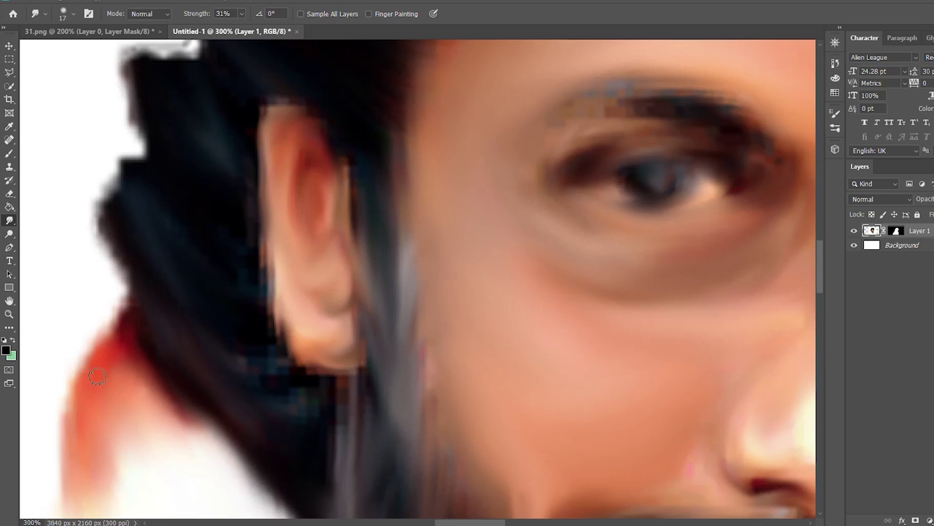
drag(130, 398, 150, 457)
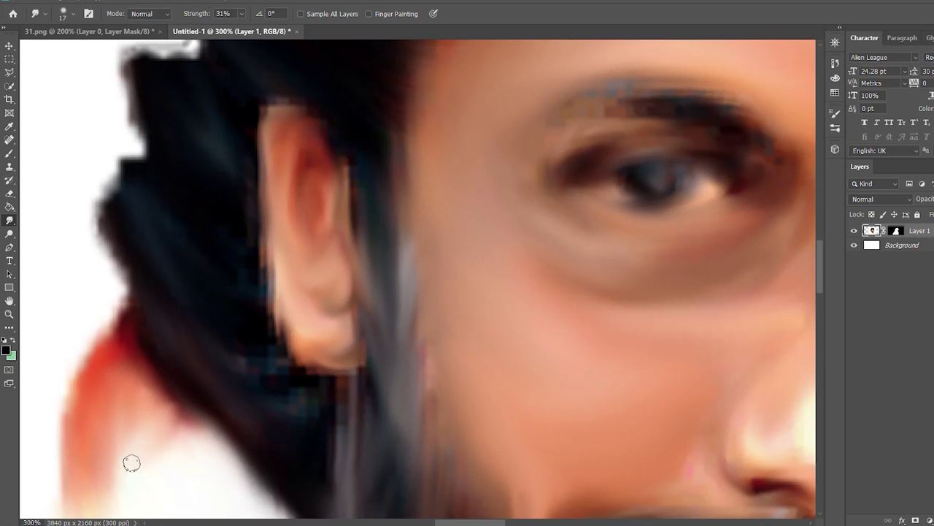
With a 60 px brush, pull the red streak down toward the lower left, undoing one stroke.
key(ctrl+minus)
key(ctrl+minus)
key(ctrl+minus)
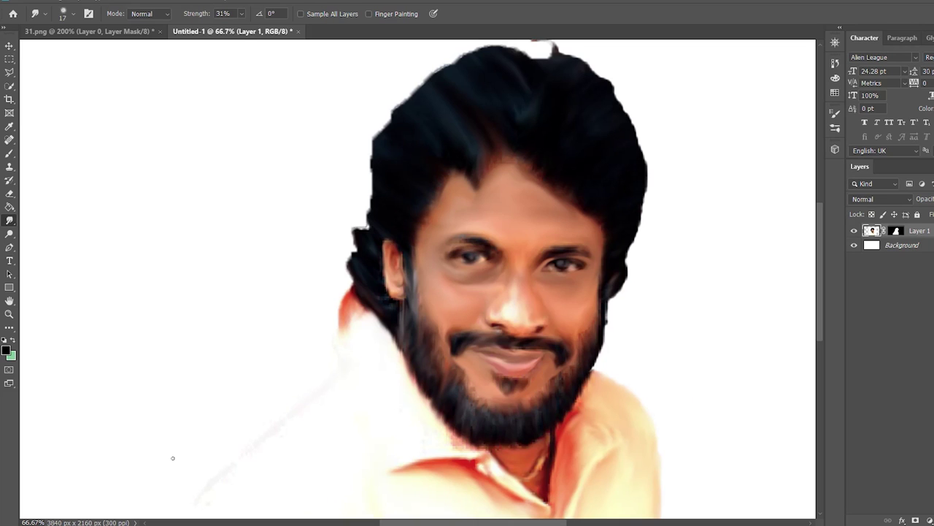
key(ctrl+plus)
key(ctrl+plus)
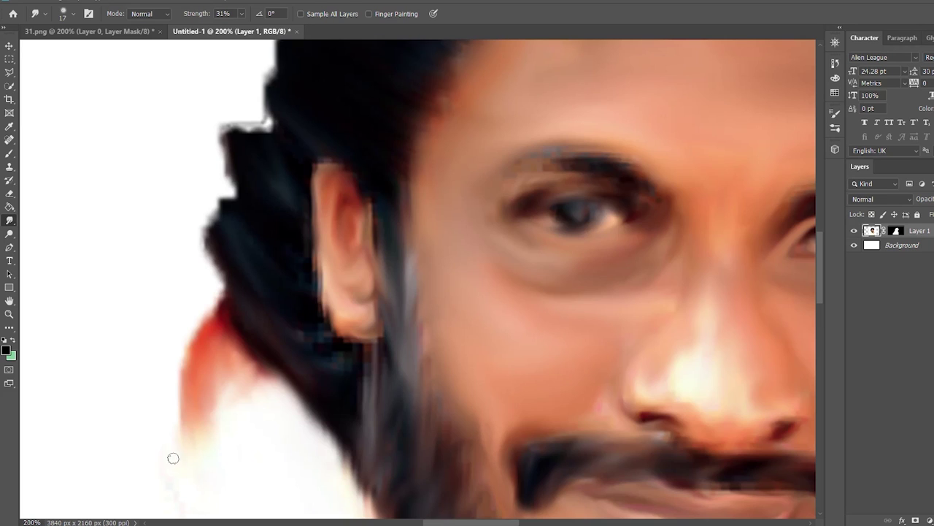
scroll(203, 444, down, 2)
scroll(238, 467, down, 2)
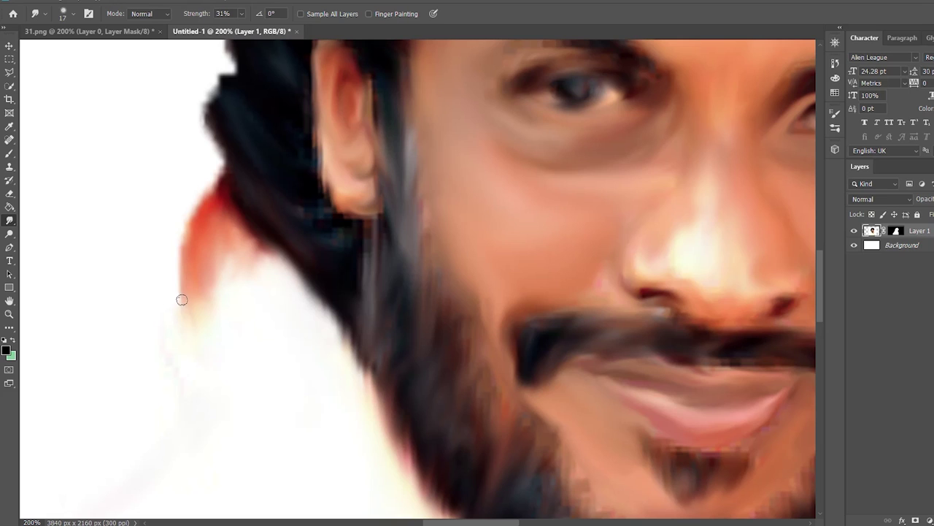
key(bracketright)
key(bracketright)
key(bracketright)
drag(196, 295, 198, 350)
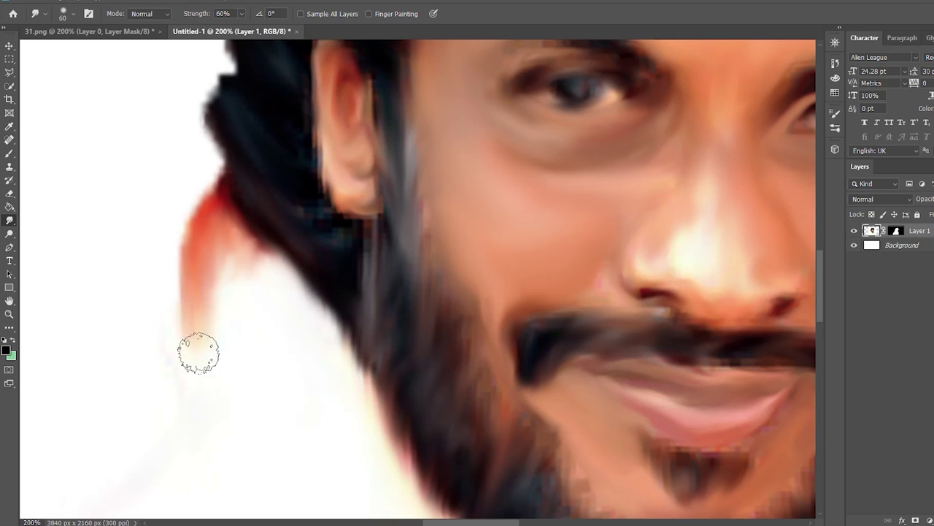
scroll(170, 463, down, 3)
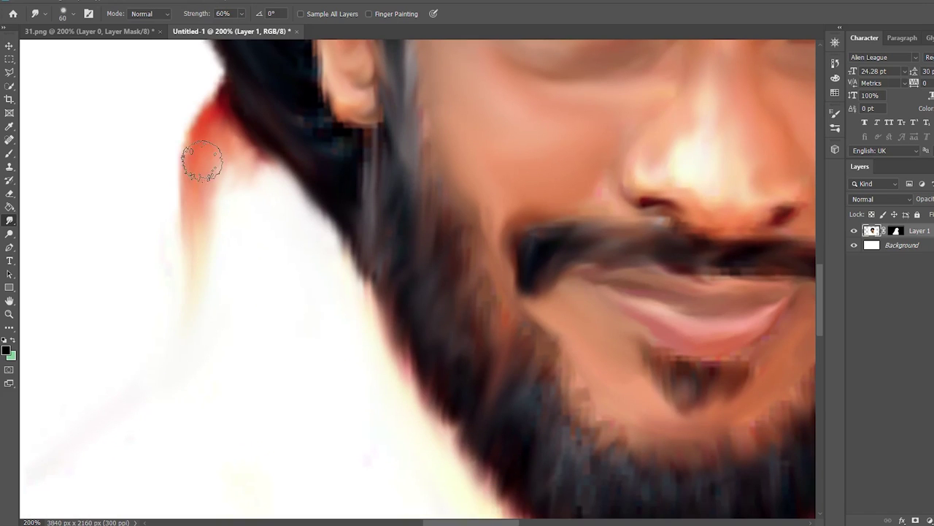
drag(203, 156, 169, 355)
key(ctrl+z)
drag(221, 195, 203, 319)
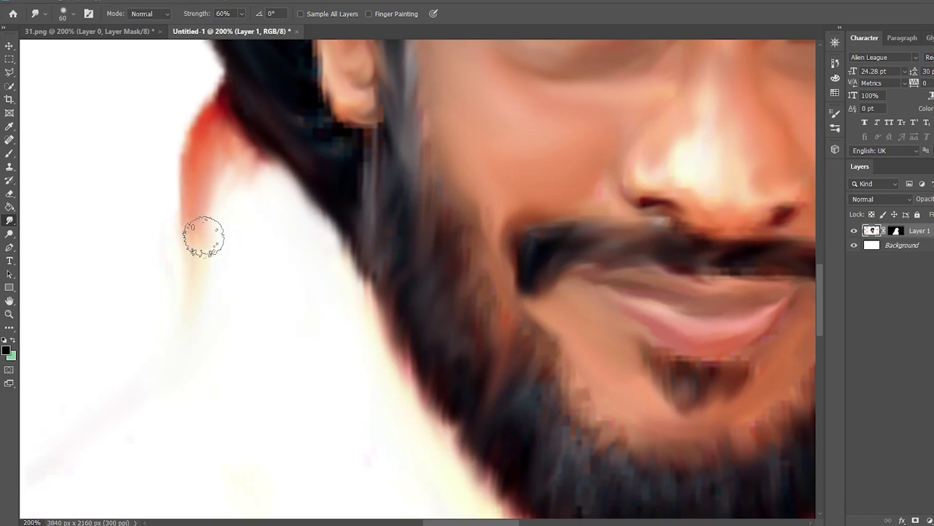
scroll(281, 303, down, 1)
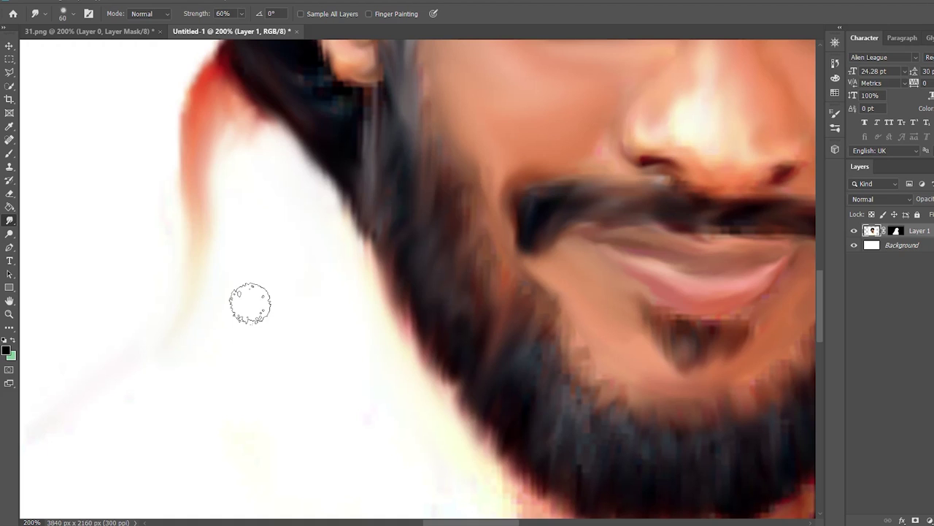
drag(236, 138, 198, 309)
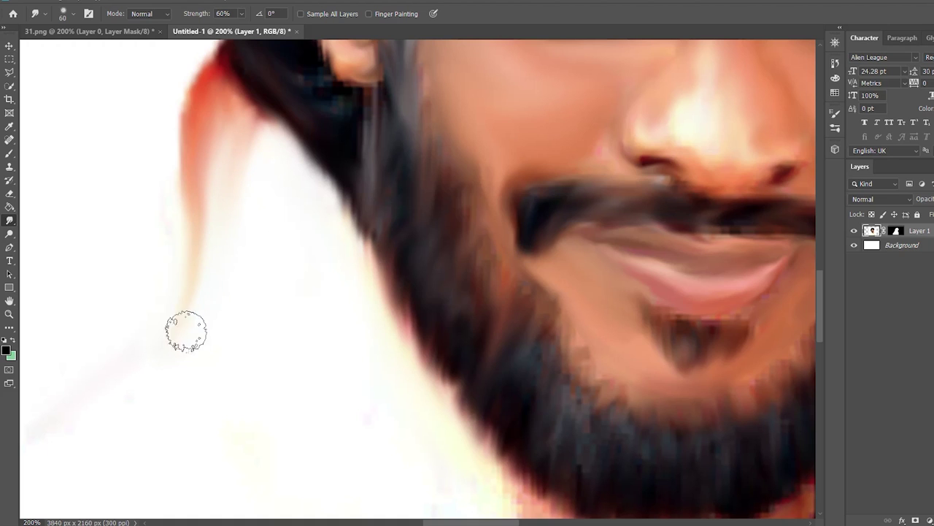
key(ctrl+minus)
key(ctrl+minus)
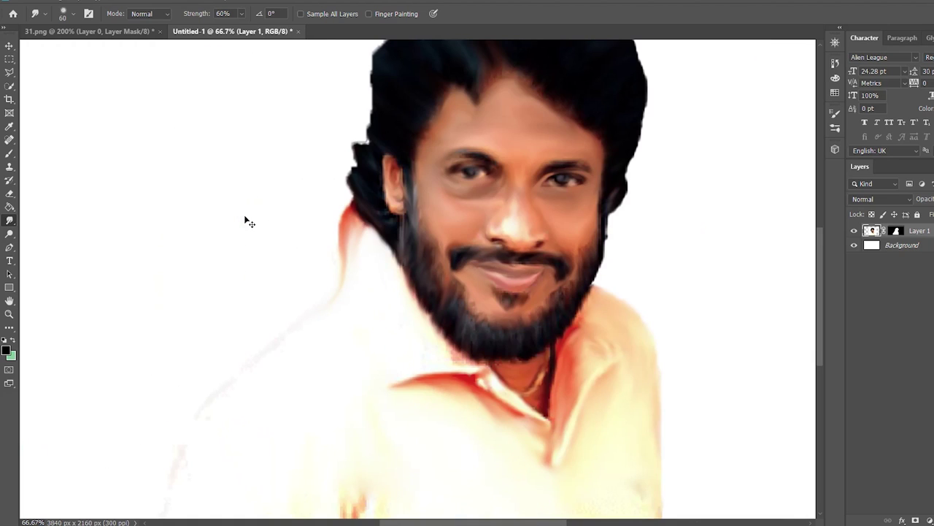
scroll(336, 321, up, 1)
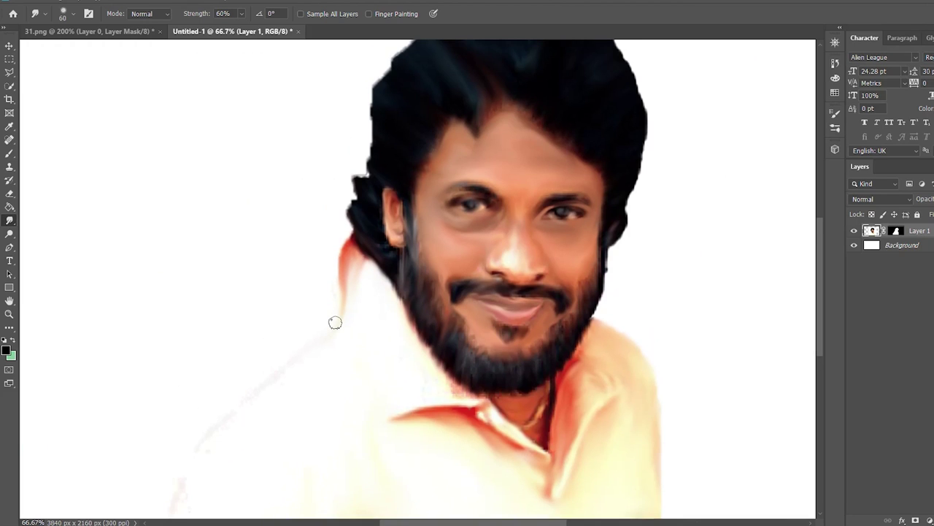
scroll(335, 322, up, 1)
scroll(335, 322, up, 1)
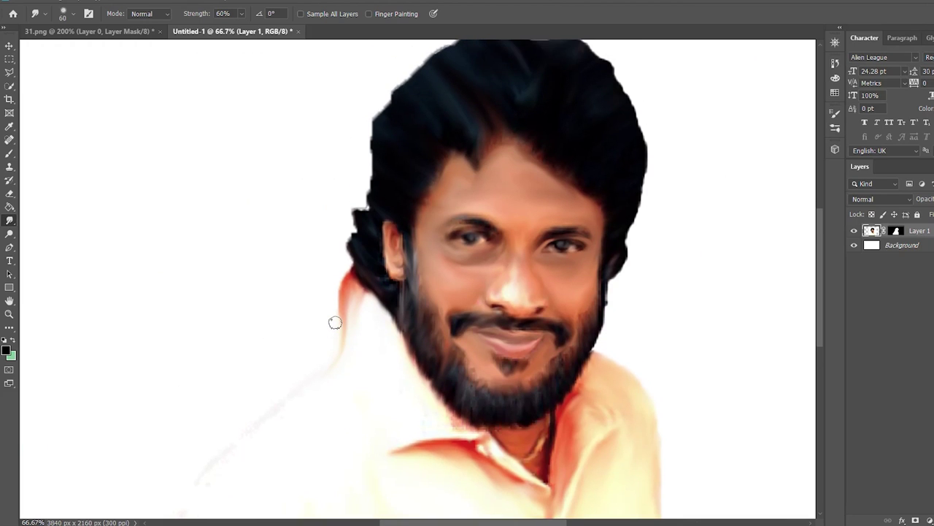
scroll(335, 322, up, 1)
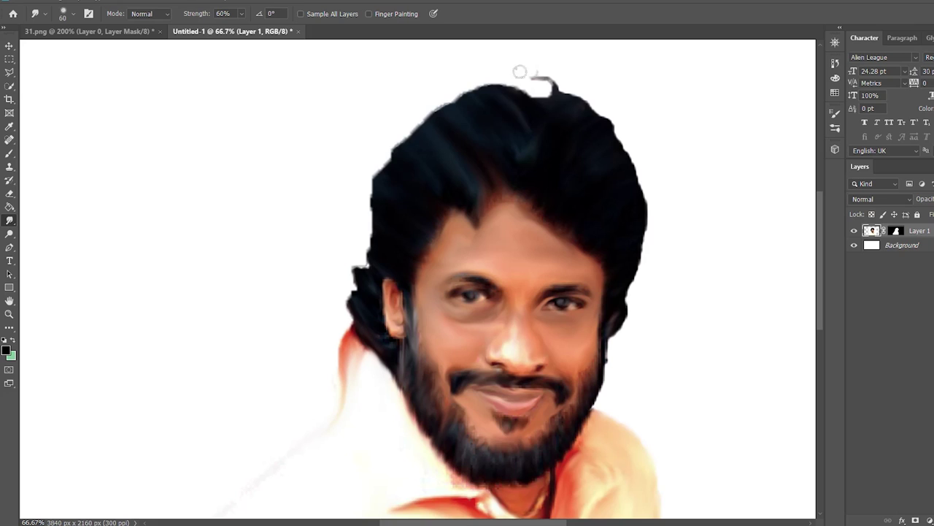
scroll(462, 175, down, 2)
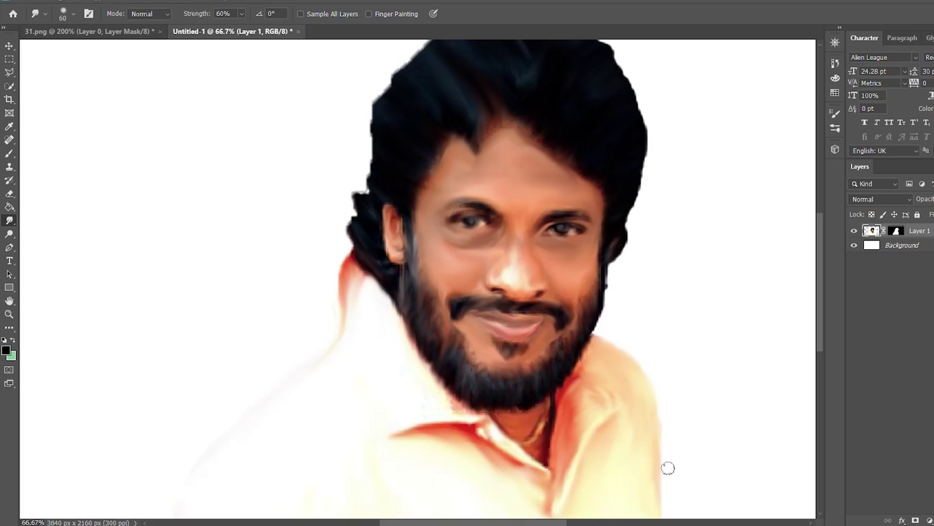
scroll(706, 403, up, 1)
scroll(702, 397, up, 1)
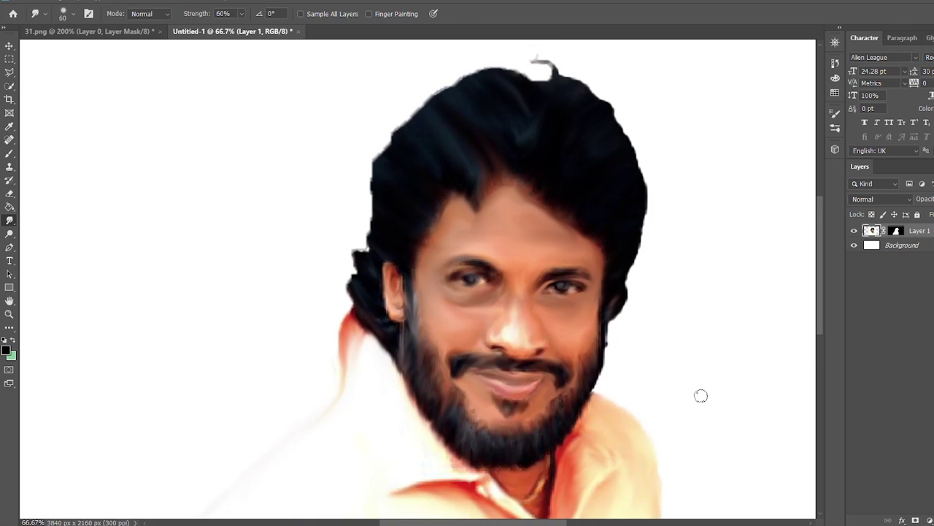
scroll(701, 396, down, 1)
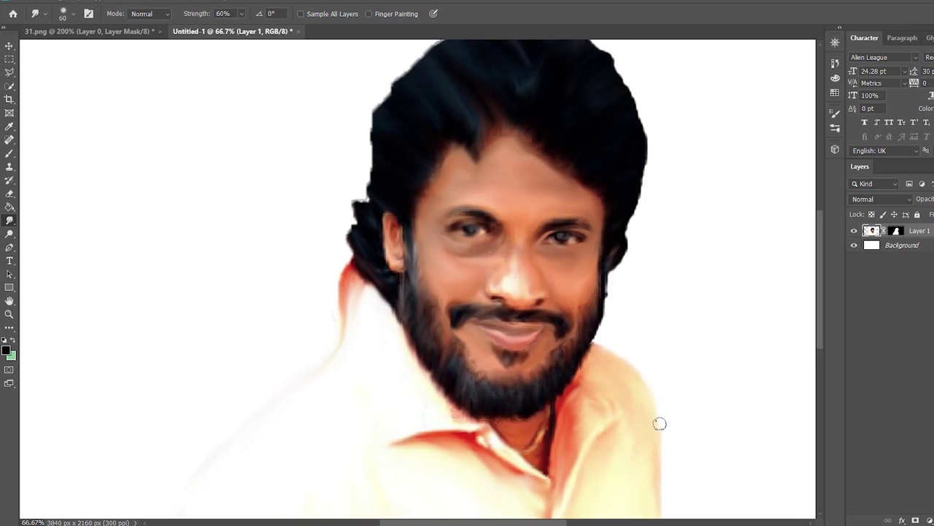
scroll(705, 371, up, 1)
scroll(706, 368, up, 1)
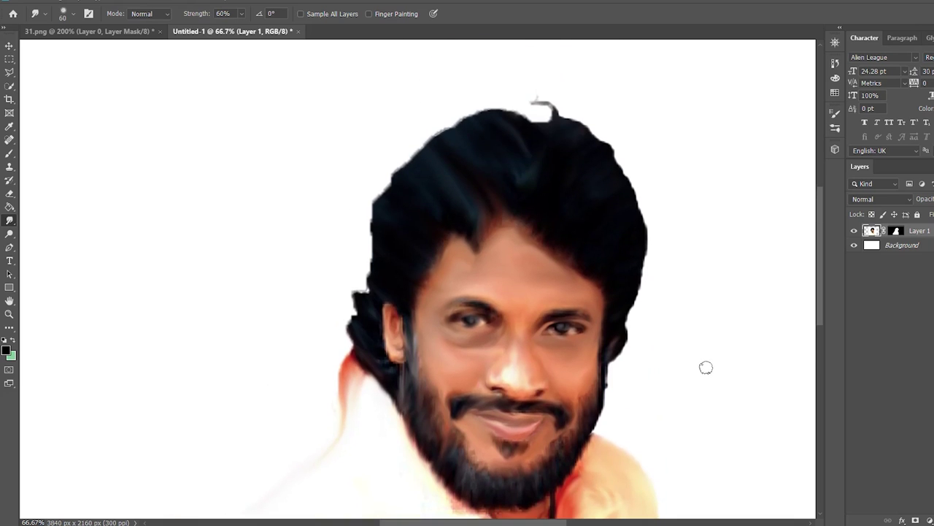
key(ctrl+plus)
key(ctrl+plus)
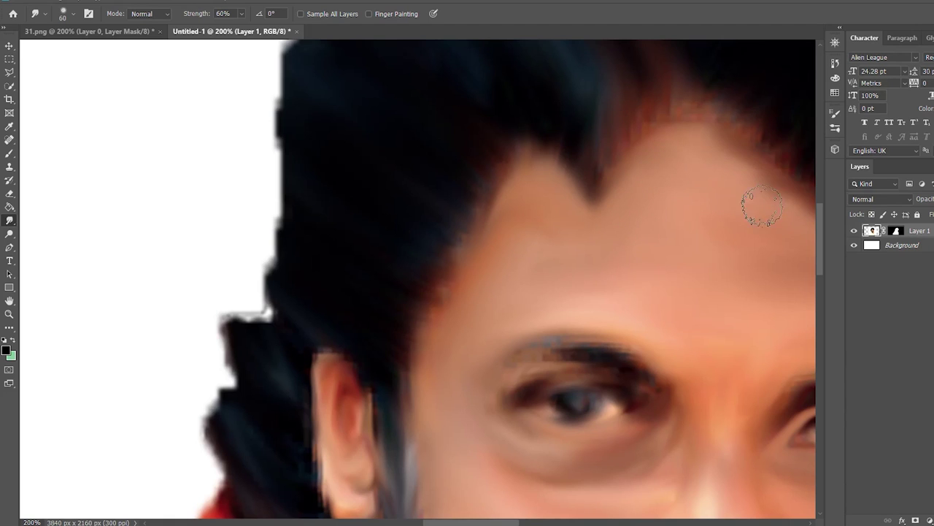
Drop the Smudge brush to 20 px and blend the left eyebrow into a darker band.
scroll(521, 278, right, 2)
scroll(540, 285, right, 3)
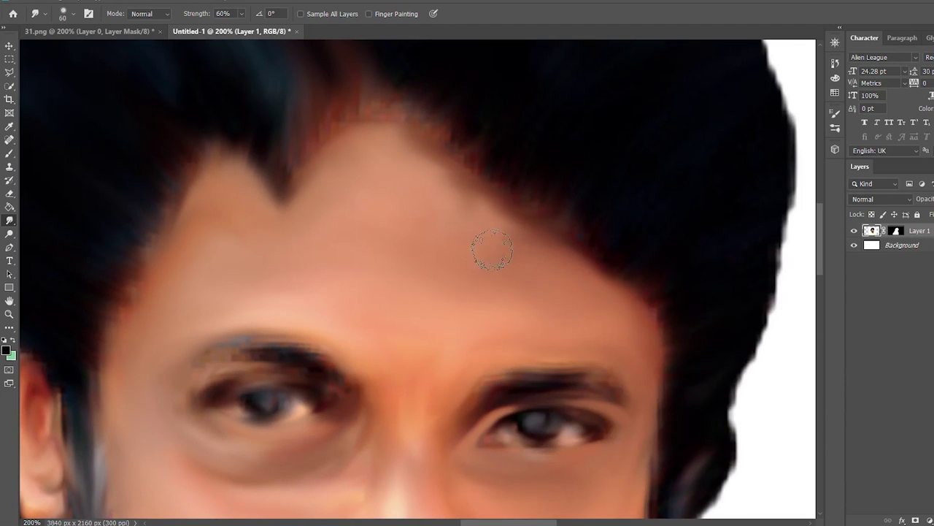
alt+right_click(409, 288)
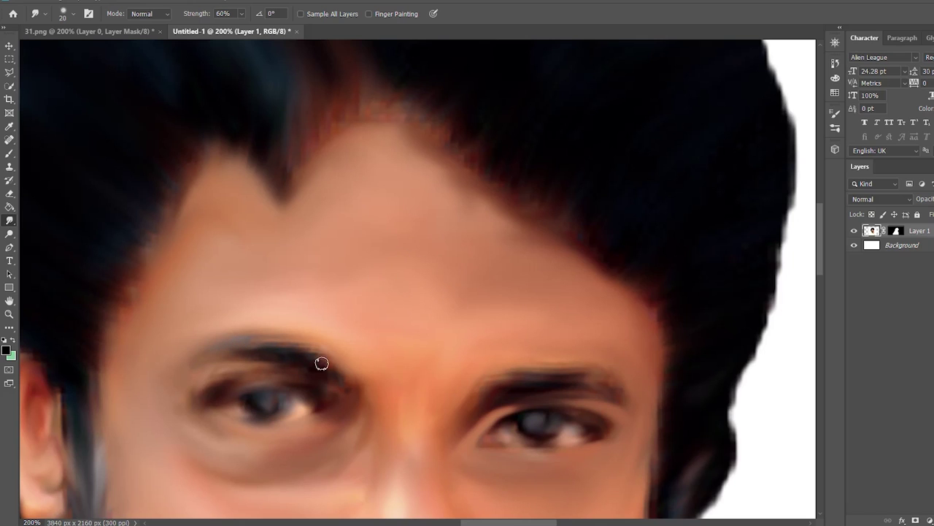
drag(312, 380, 224, 366)
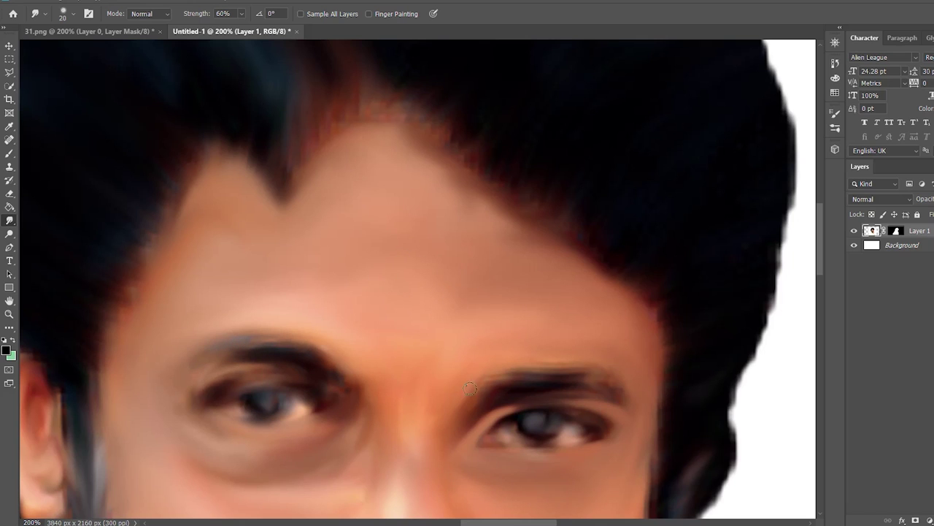
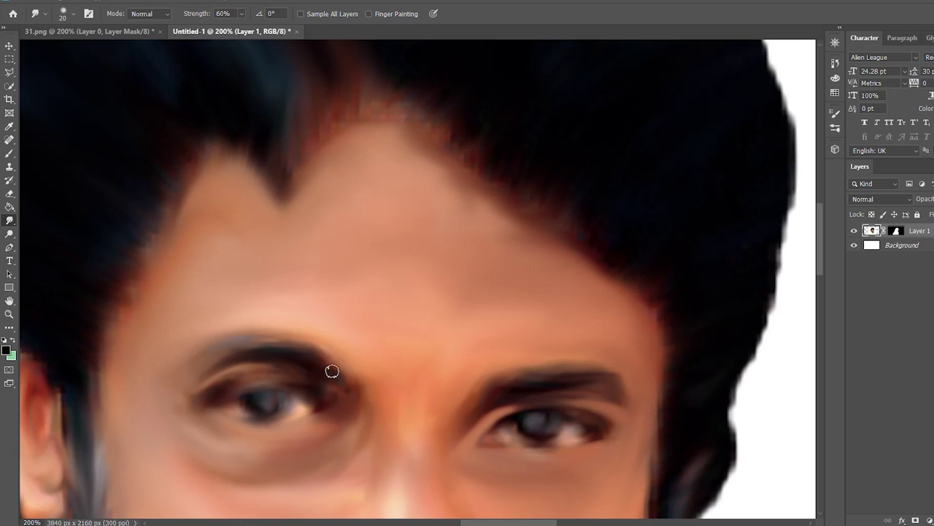
Smudge the streaky beard edge on the right cheek at 20% strength.
key(ctrl+minus)
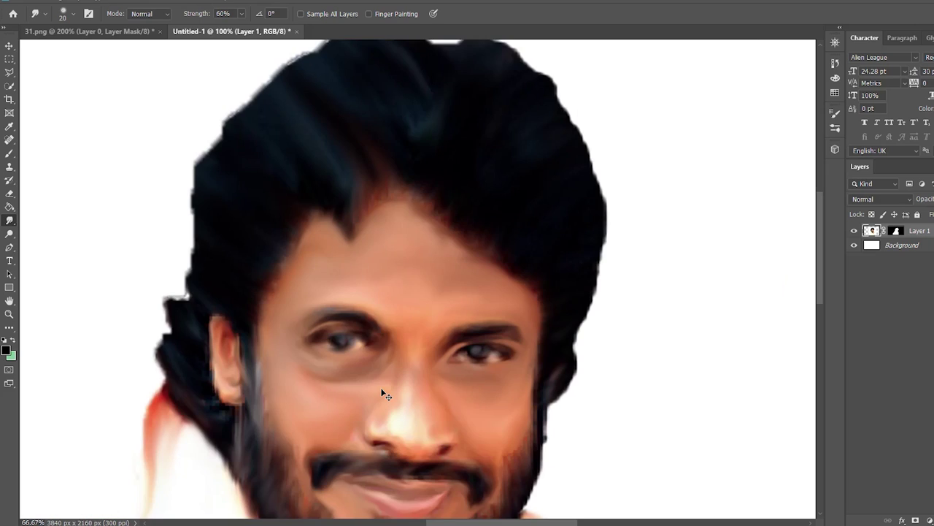
key(ctrl+minus)
key(ctrl+plus)
key(ctrl+plus)
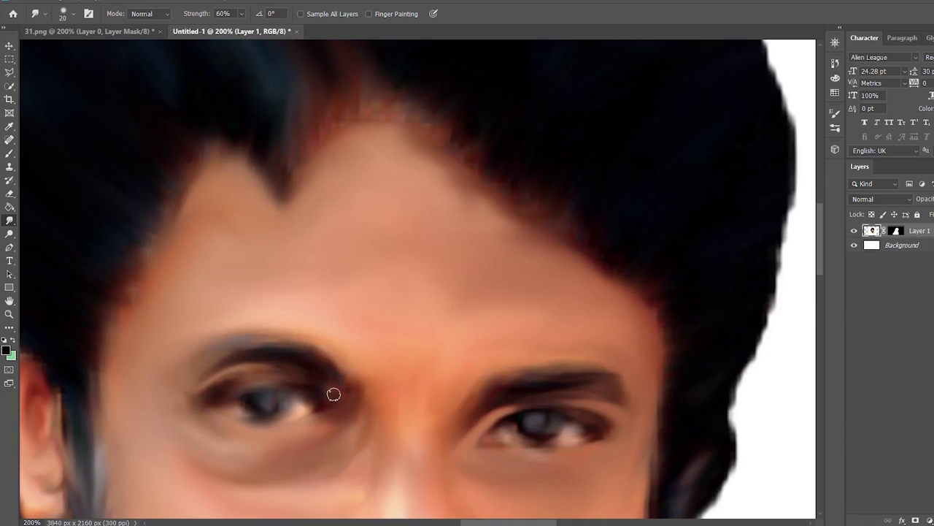
scroll(592, 253, down, 2)
scroll(592, 253, down, 2)
drag(599, 271, 629, 269)
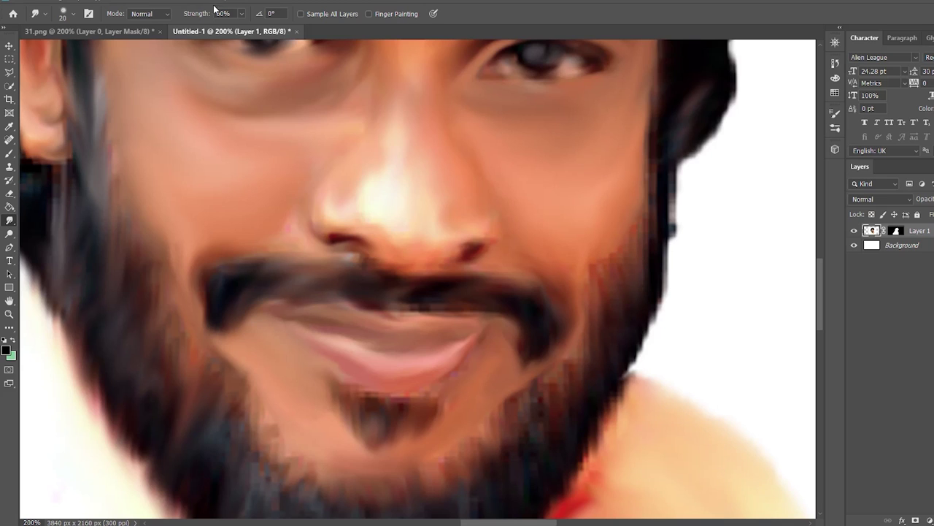
text(20)
mouse_move(636, 210)
mouse_down()
mouse_move(611, 258)
mouse_move(595, 344)
mouse_move(511, 413)
mouse_move(511, 443)
mouse_up()
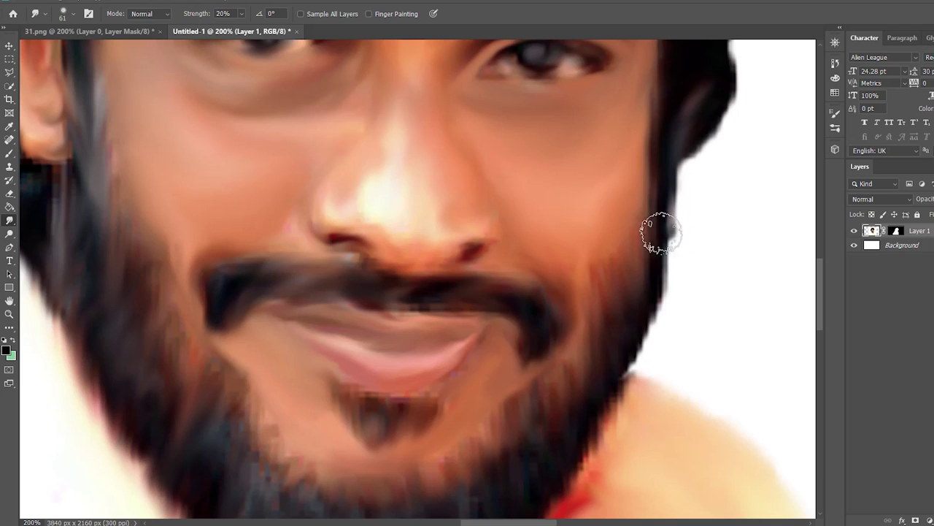
Smudge the hair strand and outer hair edge beside the left cheek downward.
scroll(745, 265, up, 3)
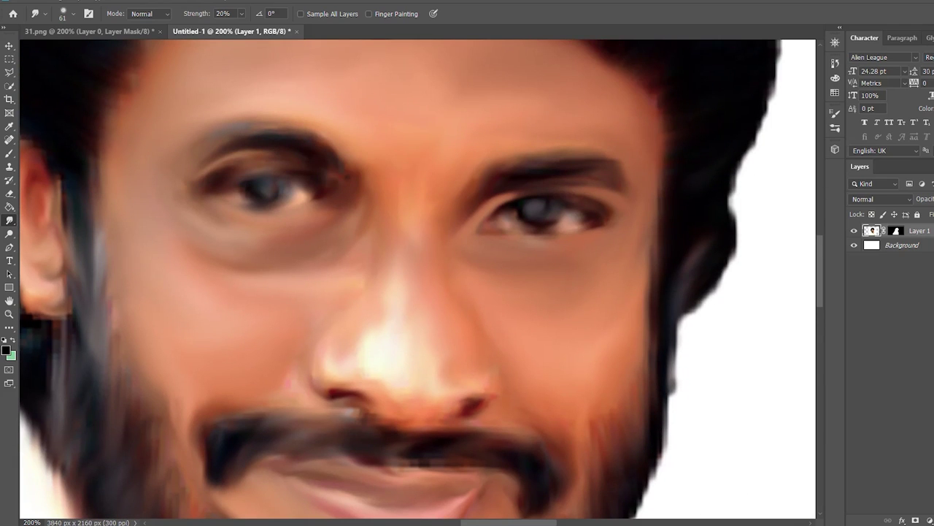
scroll(536, 448, left, 3)
scroll(537, 447, down, 4)
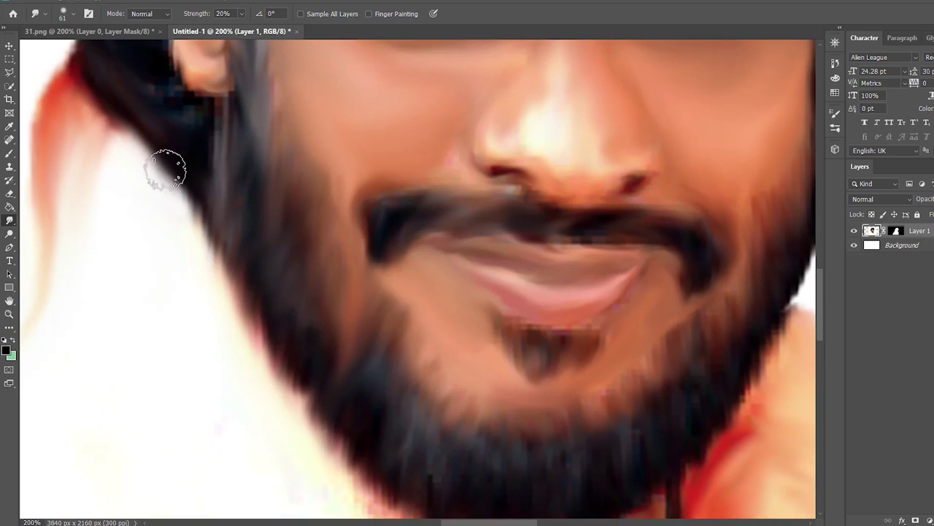
scroll(190, 170, up, 2)
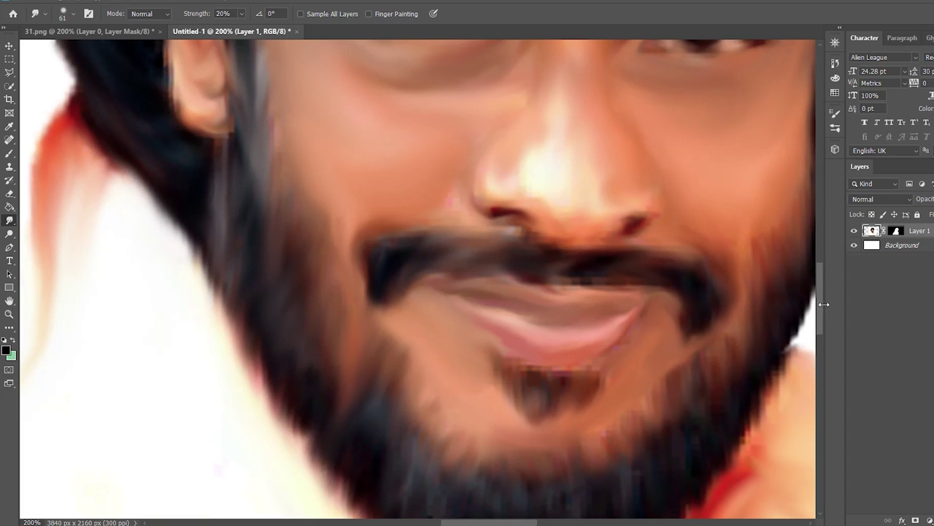
scroll(671, 271, up, 5)
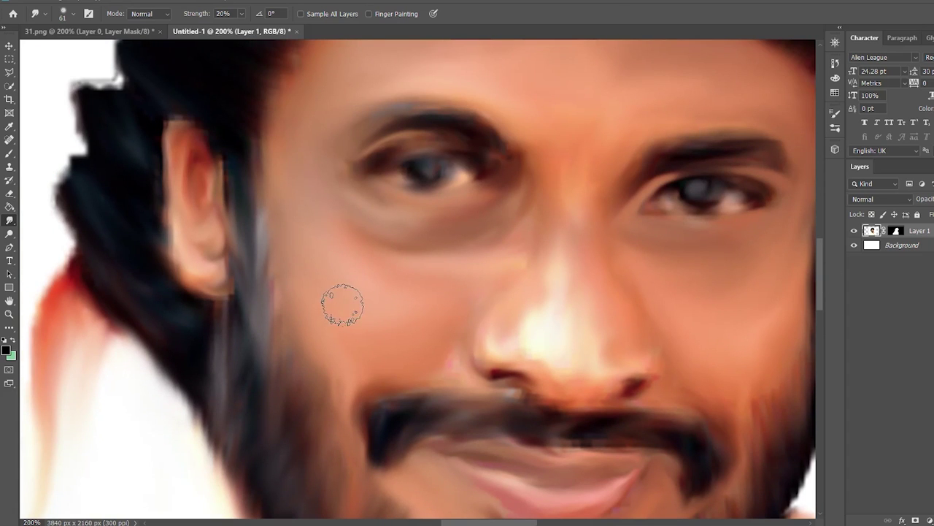
drag(240, 139, 252, 219)
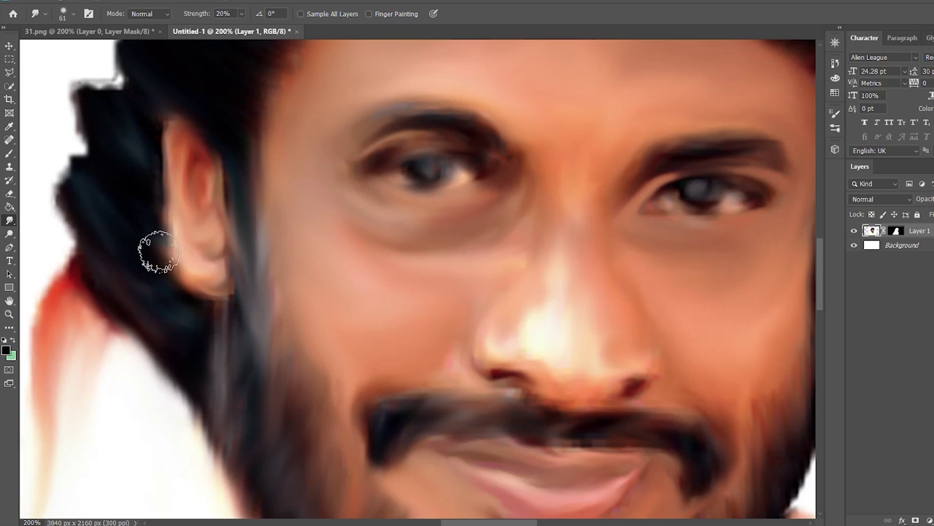
drag(100, 142, 141, 92)
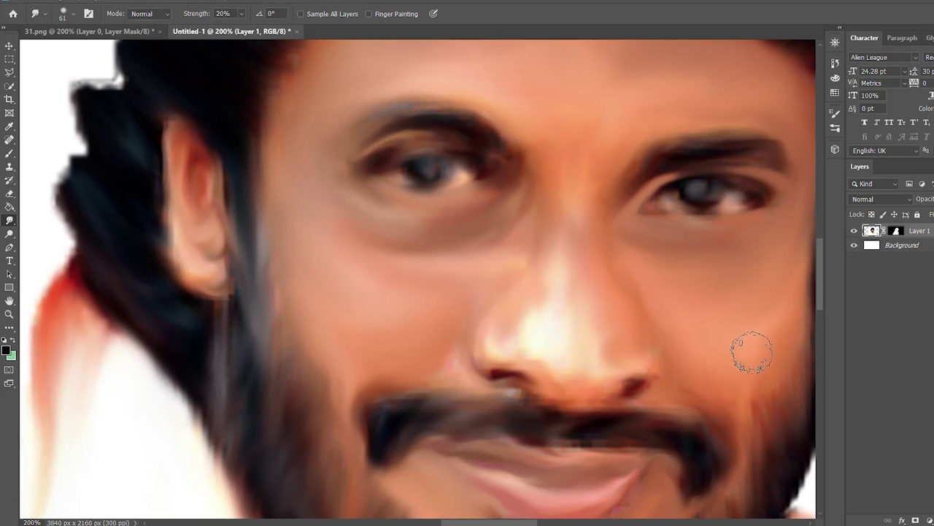
Blend the mustache ends down into the beard, shrinking the smudge brush to 41 then 25.
scroll(717, 343, down, 3)
scroll(712, 329, down, 1)
scroll(709, 323, down, 1)
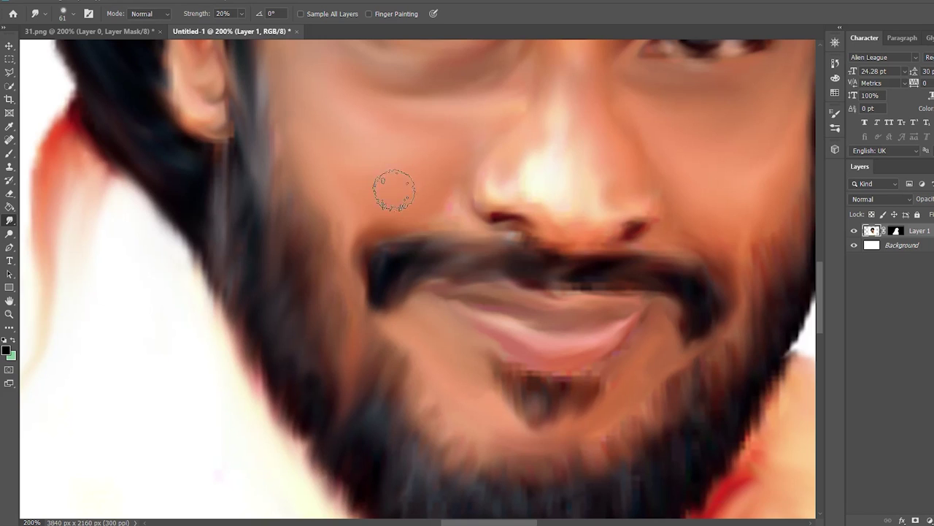
drag(390, 278, 365, 332)
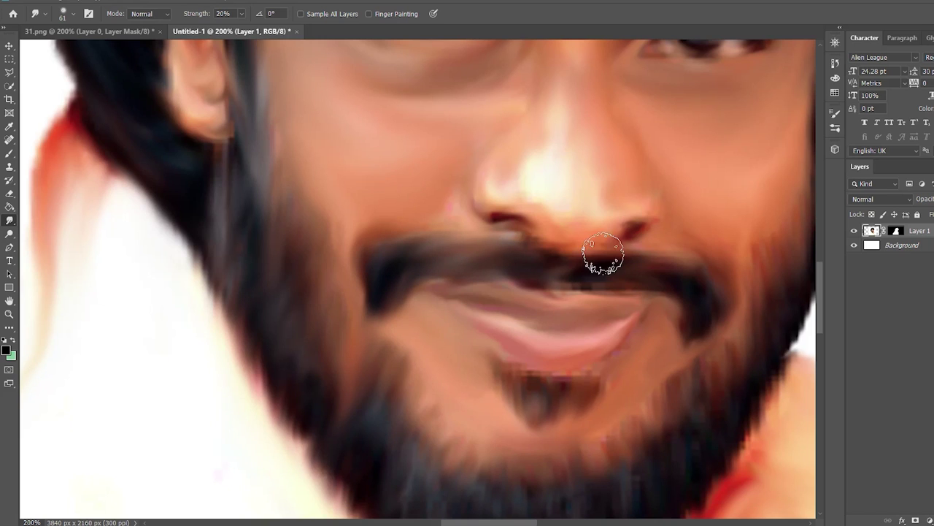
drag(598, 257, 578, 263)
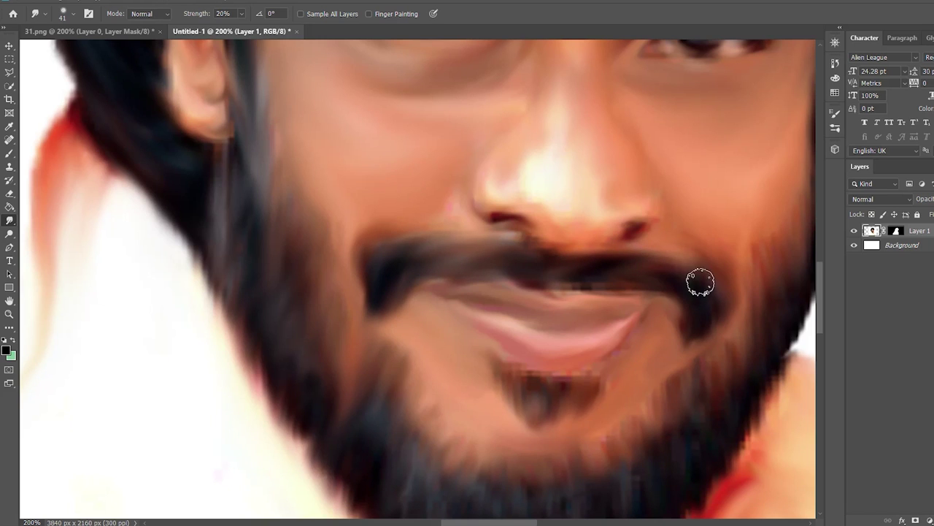
drag(385, 283, 383, 322)
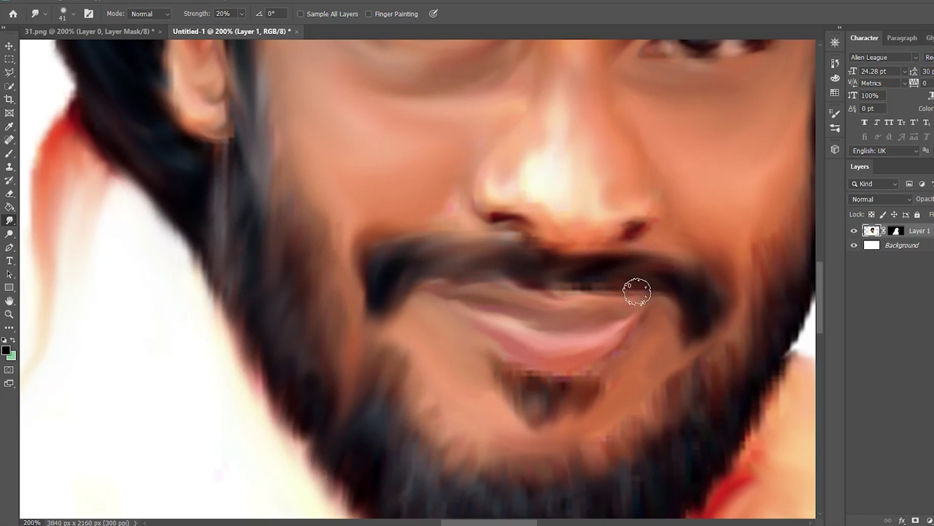
drag(530, 248, 522, 250)
key(ctrl+plus)
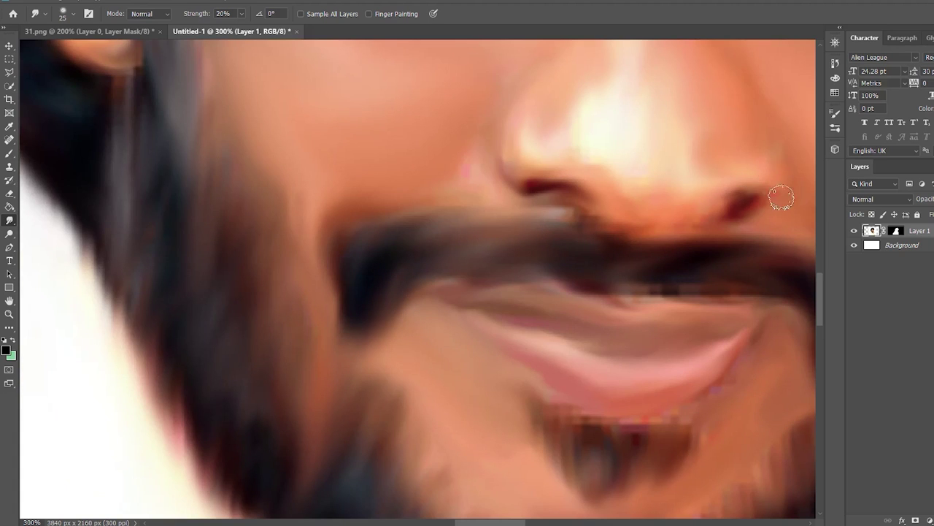
key(ctrl+minus)
key(ctrl+minus)
key(ctrl+minus)
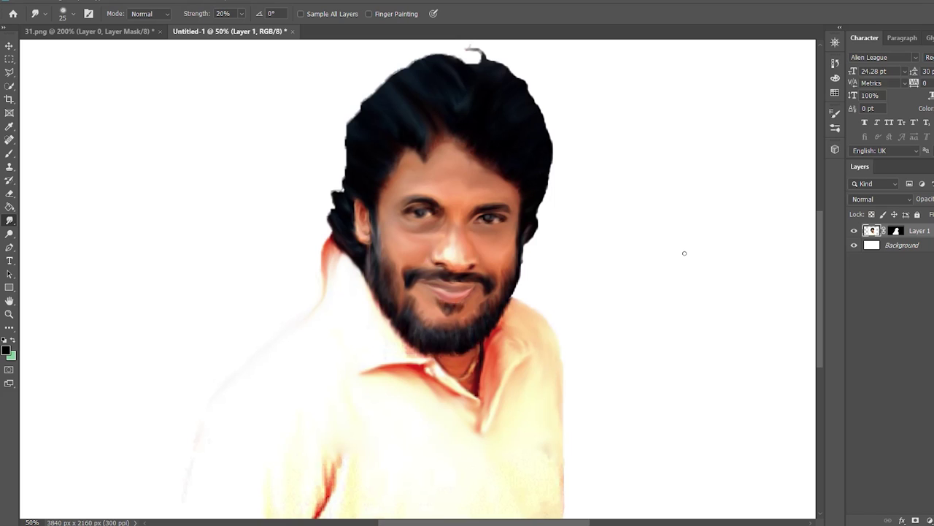
Convert the locked Background into an editable Layer 0.
click(9, 46)
double_click(902, 245)
key(Return)
key(ctrl+j)
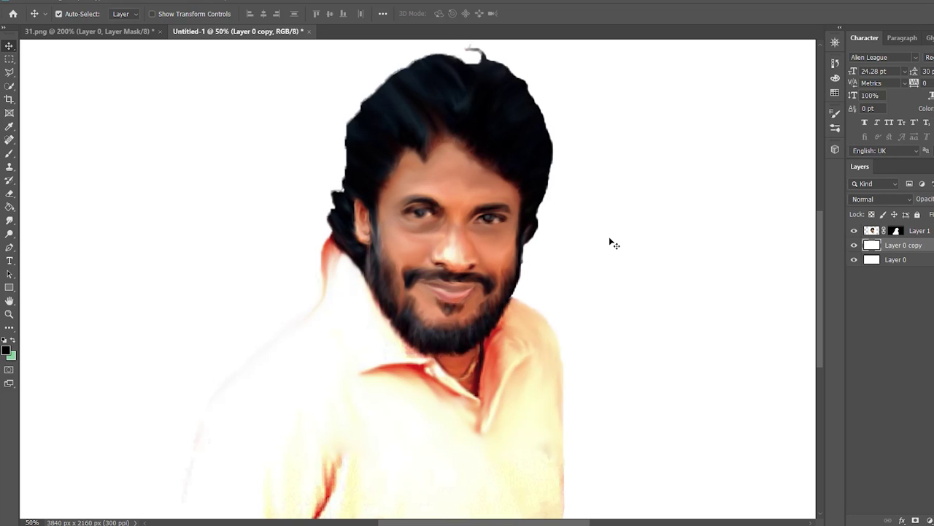
key(ctrl+minus)
key(Delete)
Select the cloud brush preset, testing and undoing an orange cloud dab.
key(b)
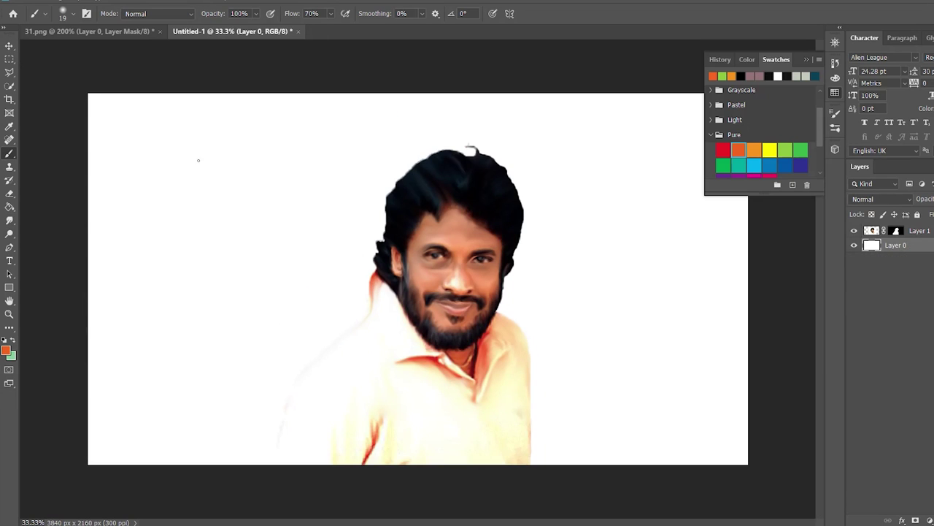
click(73, 13)
scroll(168, 255, down, 5)
click(183, 334)
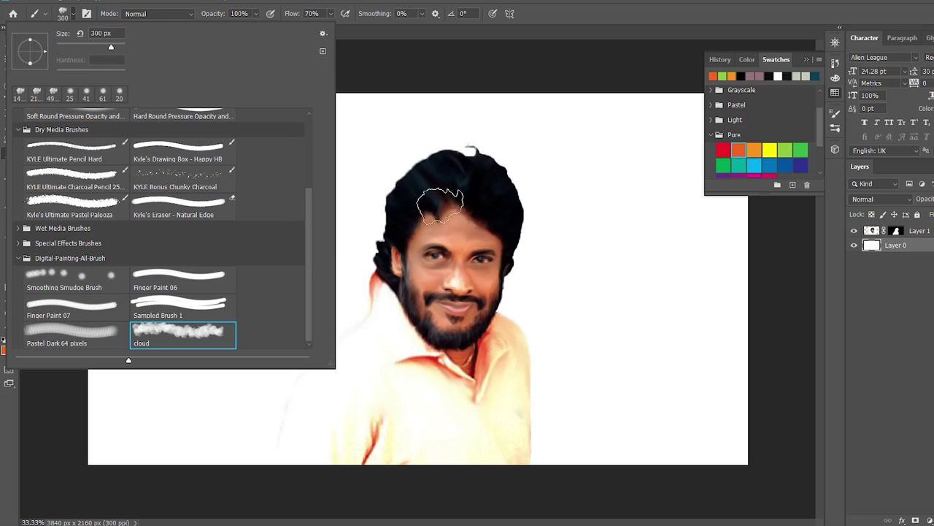
click(73, 14)
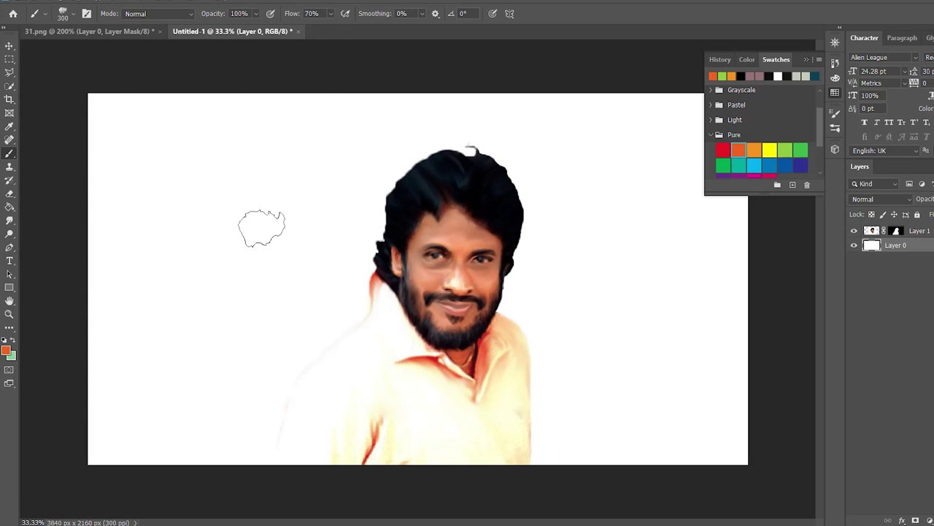
click(222, 208)
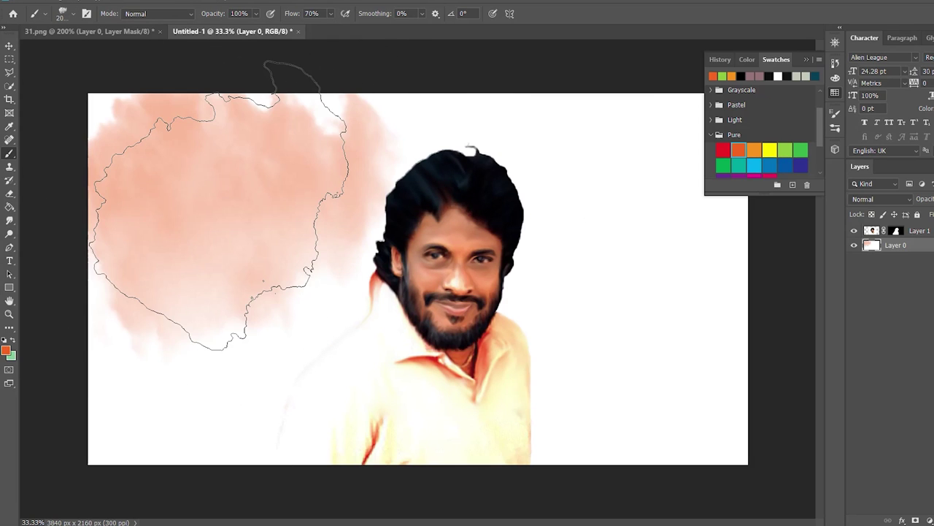
key(ctrl+z)
Paint pink cloud dabs at upper left, lower right and top, then tint them with cyan.
scroll(759, 146, down, 2)
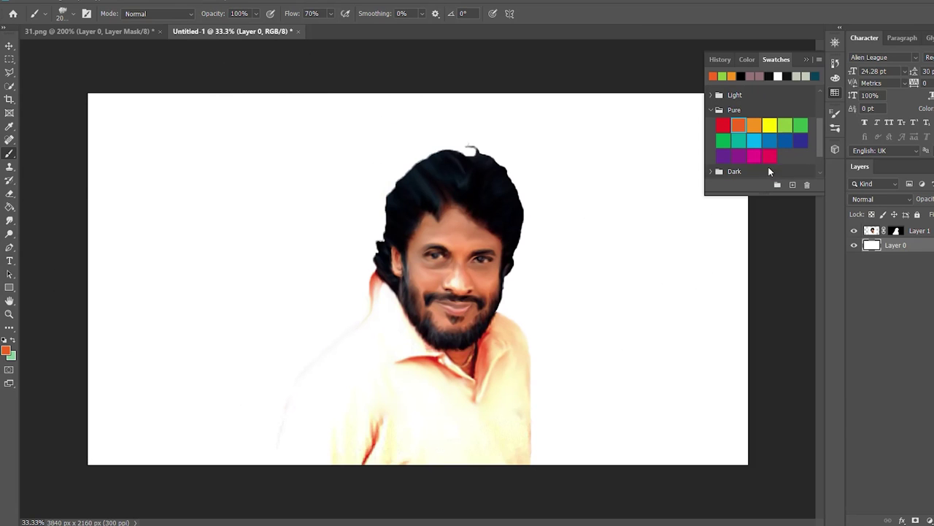
click(755, 156)
click(219, 226)
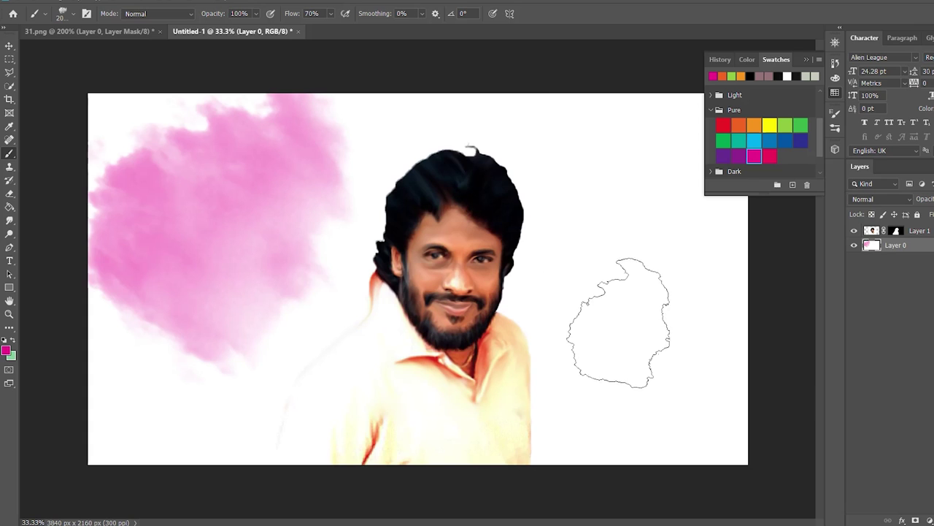
click(646, 350)
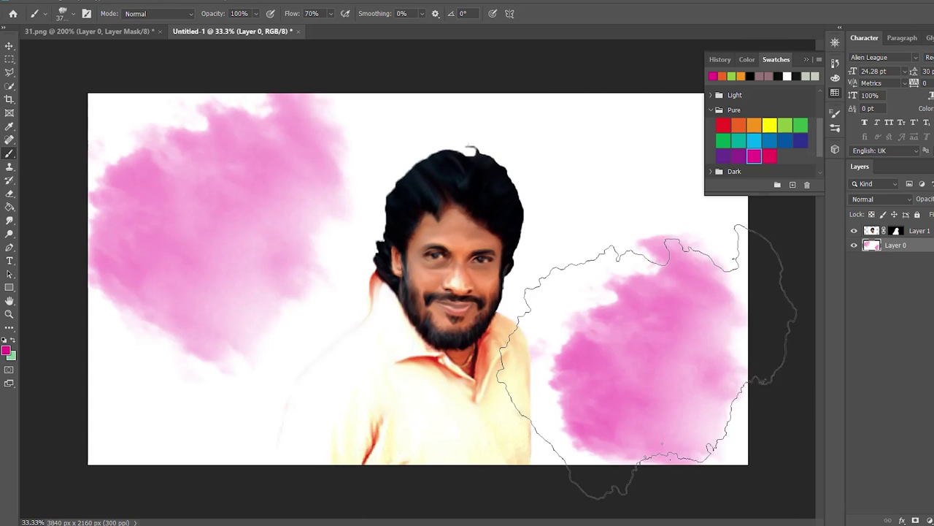
click(526, 205)
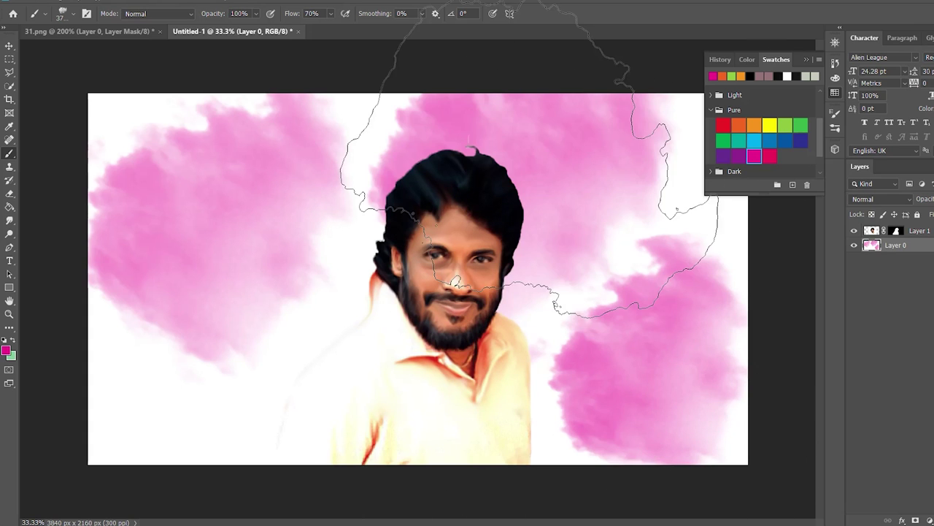
click(755, 142)
click(224, 372)
click(293, 192)
click(606, 127)
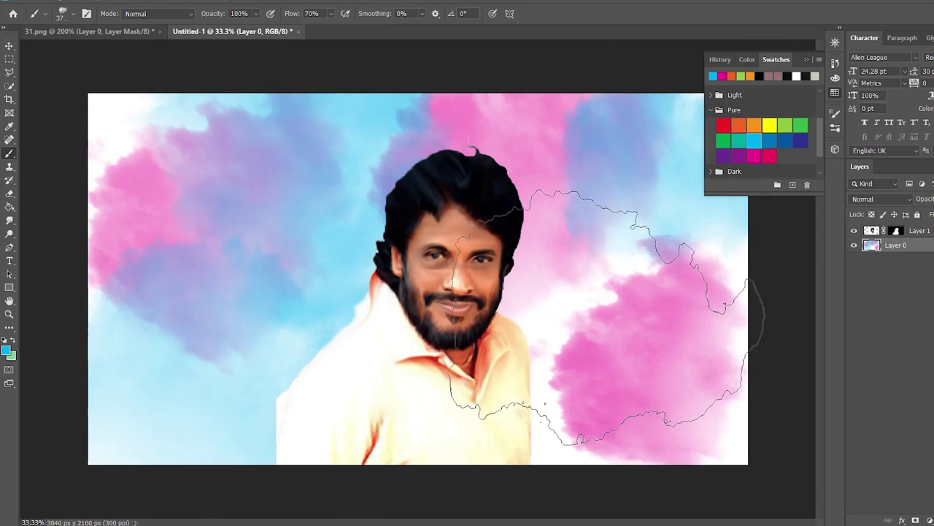
click(624, 343)
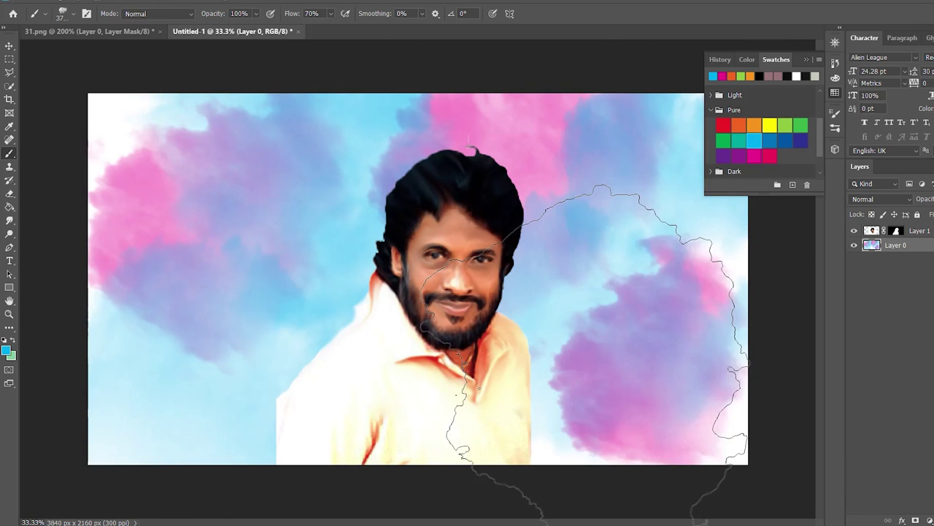
Add yellow cloud dabs at the top-left and bottom corners, and a magenta patch beside the face.
click(766, 125)
click(168, 190)
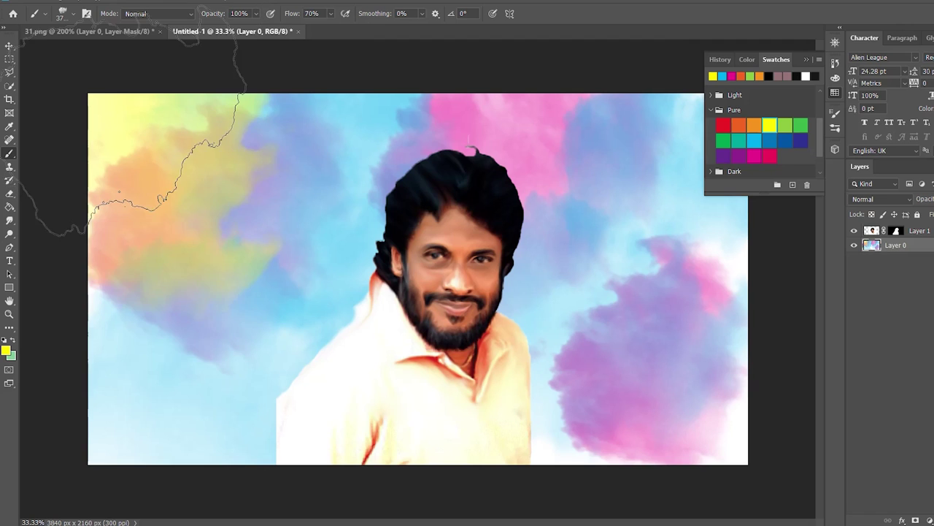
click(277, 438)
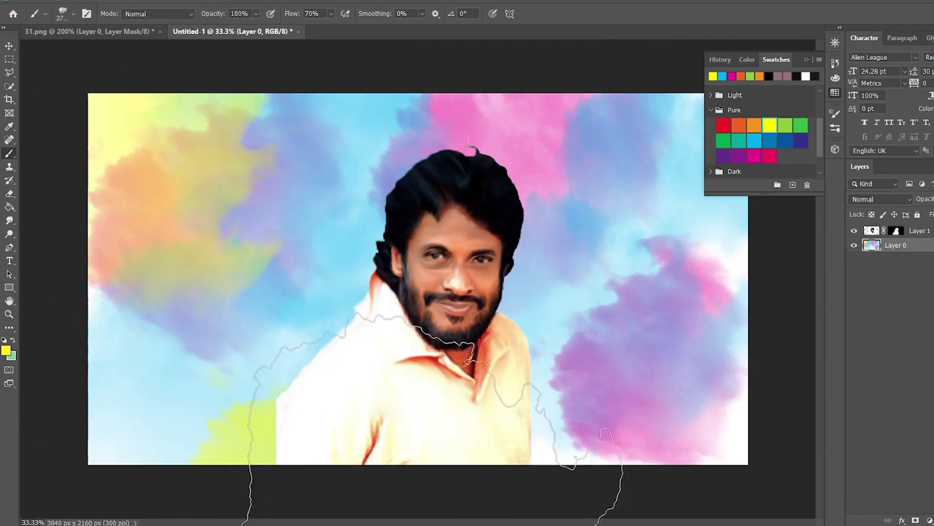
click(504, 409)
key(])
key(])
key(])
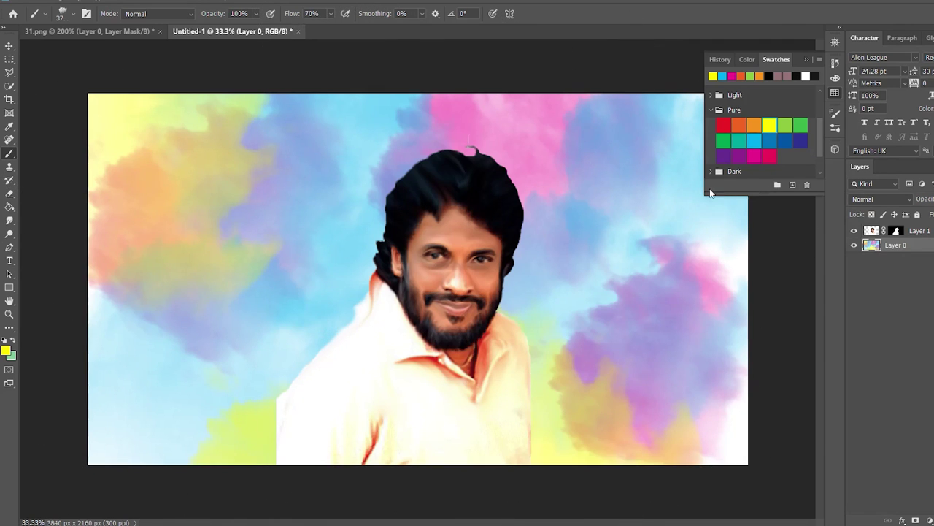
click(769, 156)
drag(187, 269, 175, 300)
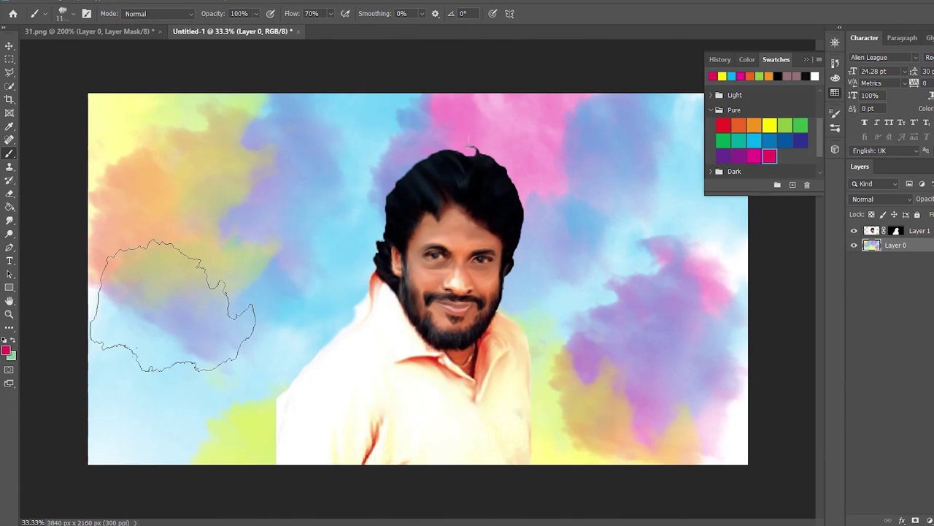
click(755, 155)
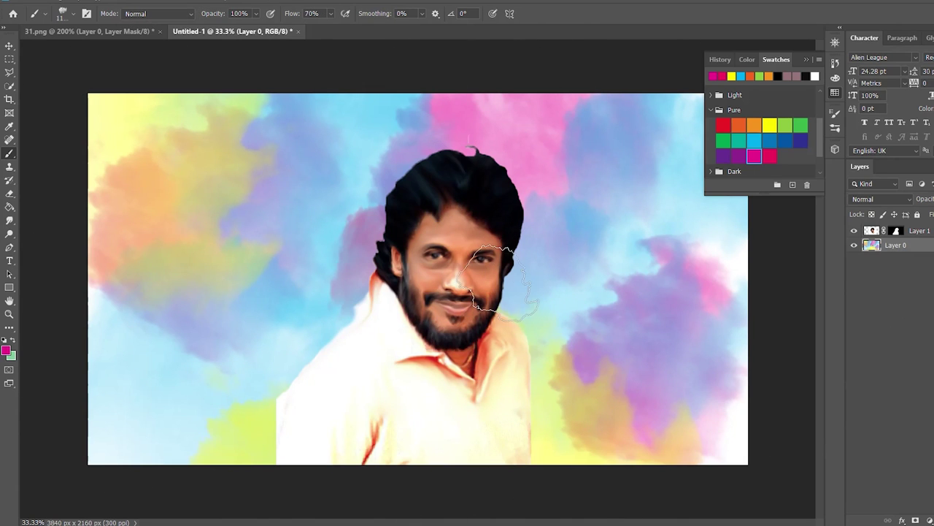
drag(502, 281, 524, 297)
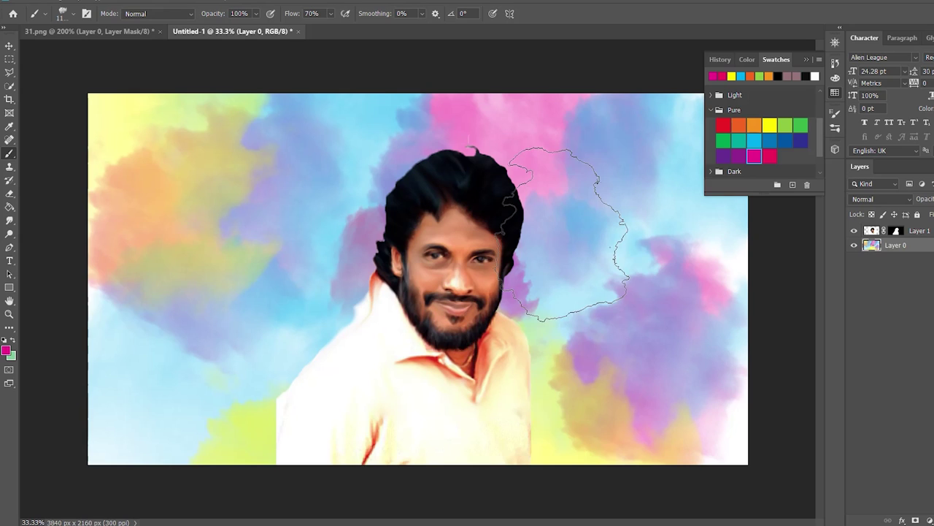
Paint an orange cloud behind the head, blue clouds on both sides, and red and green lower clouds.
click(738, 125)
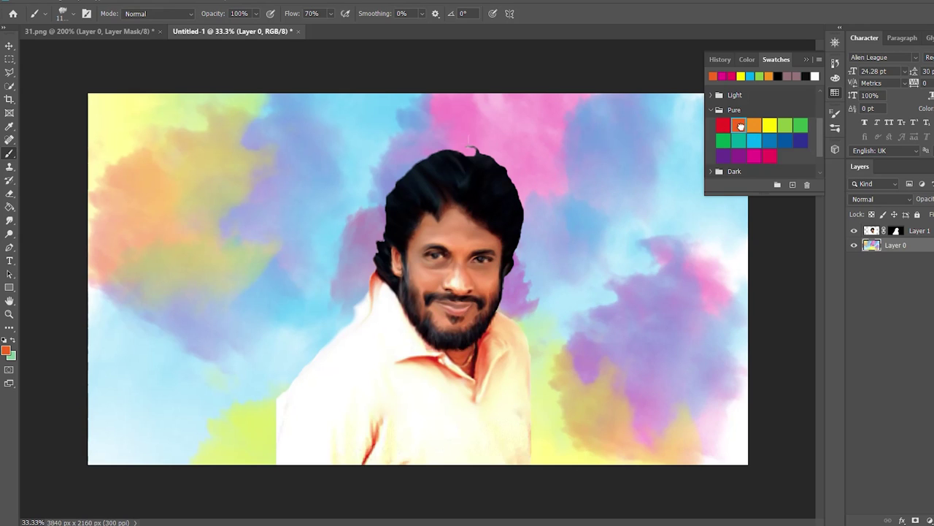
mouse_move(565, 255)
mouse_down()
mouse_move(584, 197)
mouse_move(354, 285)
mouse_up()
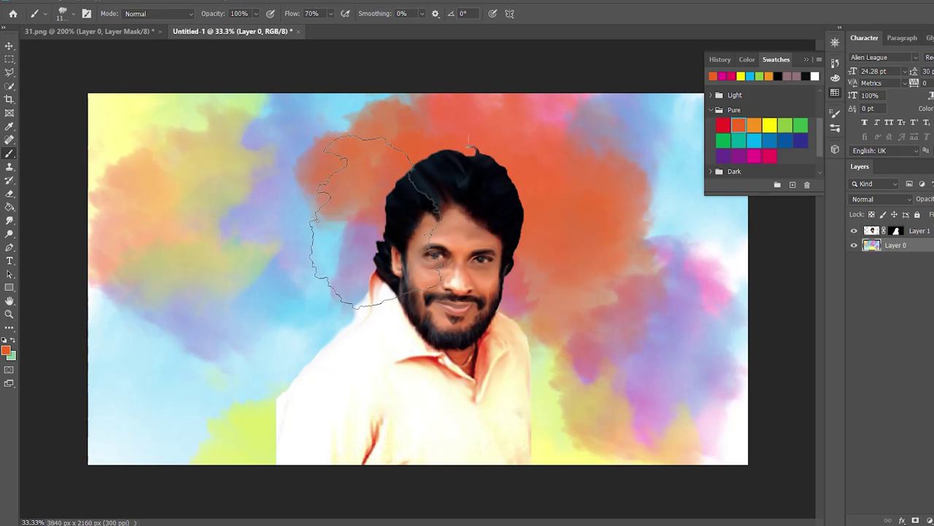
click(789, 141)
drag(751, 209, 716, 409)
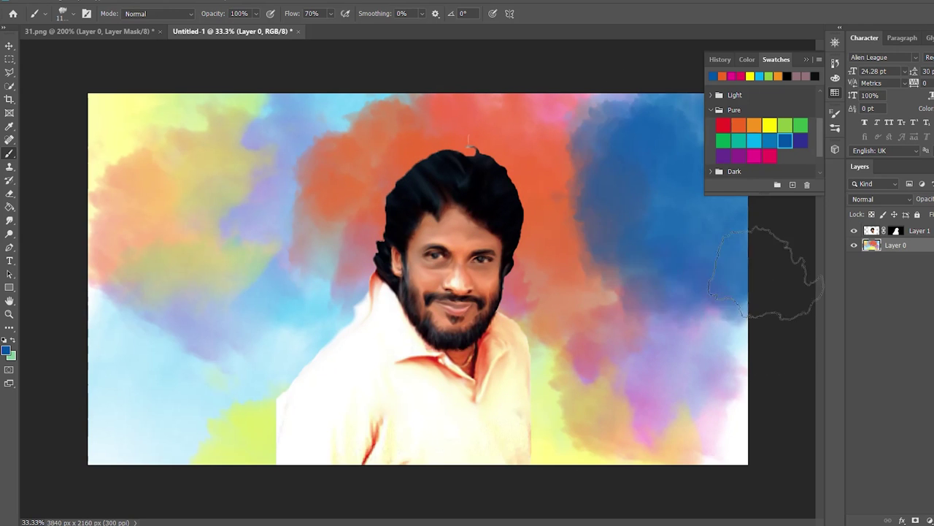
mouse_move(314, 84)
mouse_down()
mouse_move(146, 154)
mouse_move(146, 197)
mouse_up()
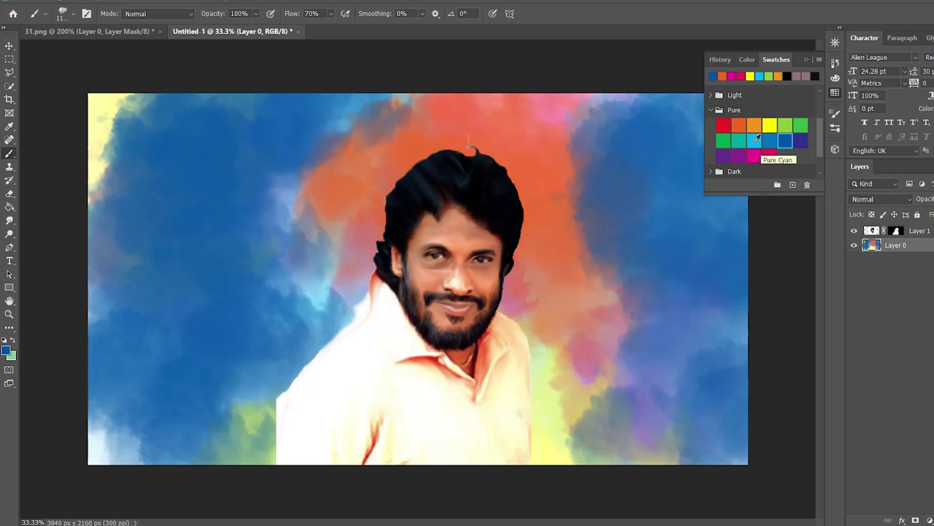
click(723, 124)
drag(328, 357, 270, 336)
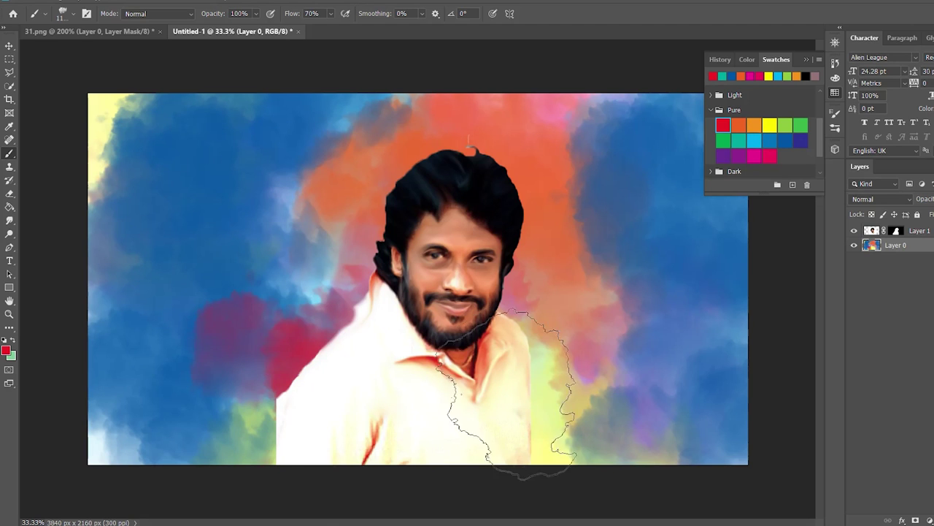
drag(511, 394, 303, 420)
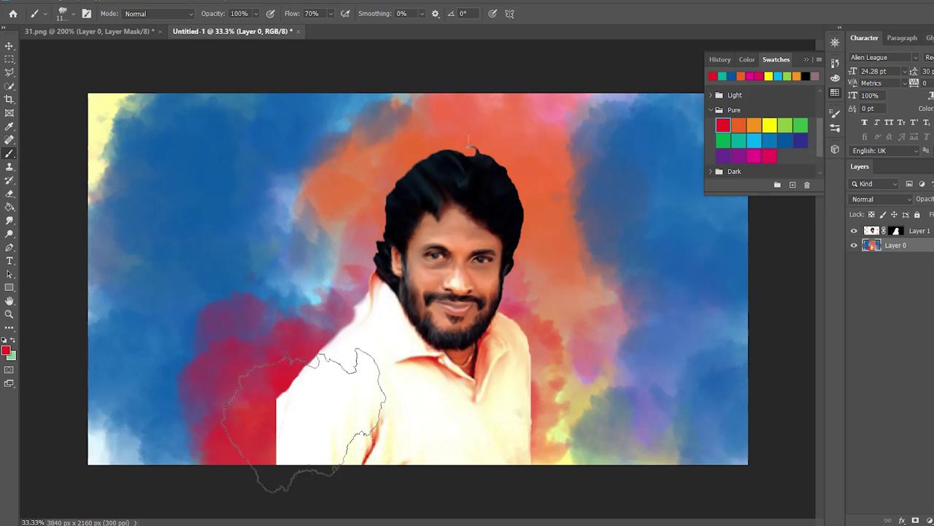
click(791, 129)
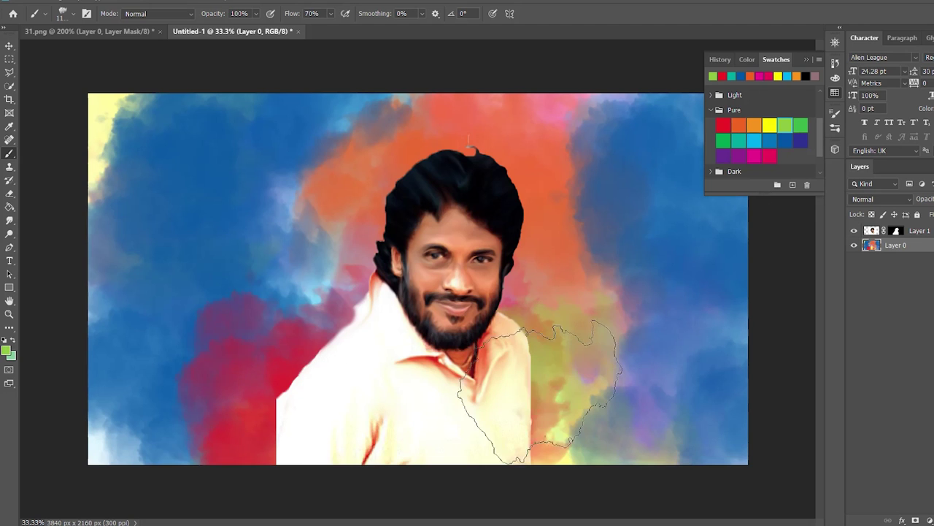
mouse_move(344, 344)
mouse_down()
mouse_move(281, 428)
mouse_move(337, 337)
mouse_up()
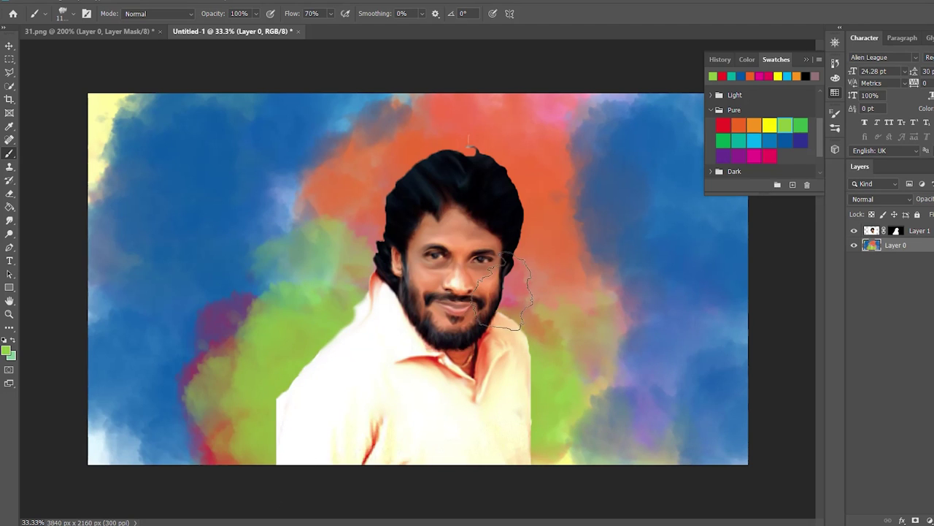
click(9, 48)
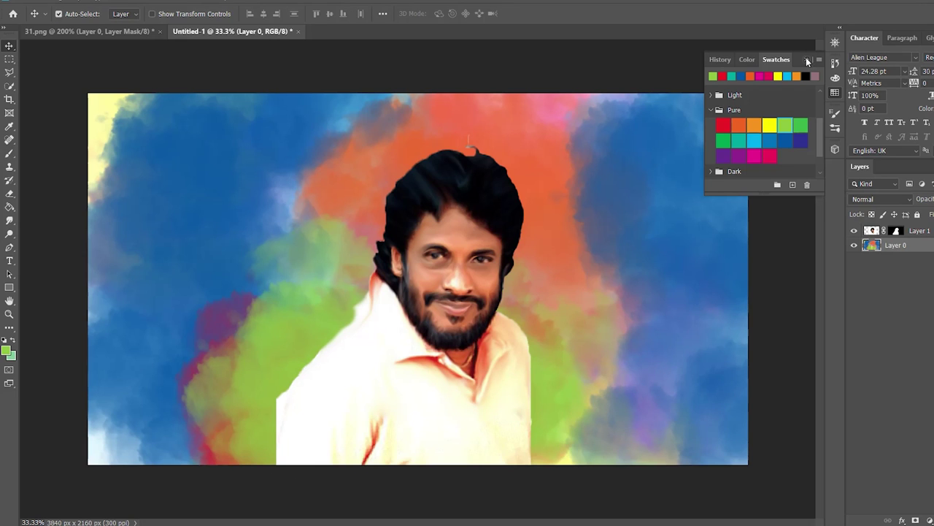
Move the portrait layer about 234 px higher, exposing green clouds beneath it.
click(808, 61)
click(458, 361)
drag(418, 405, 412, 354)
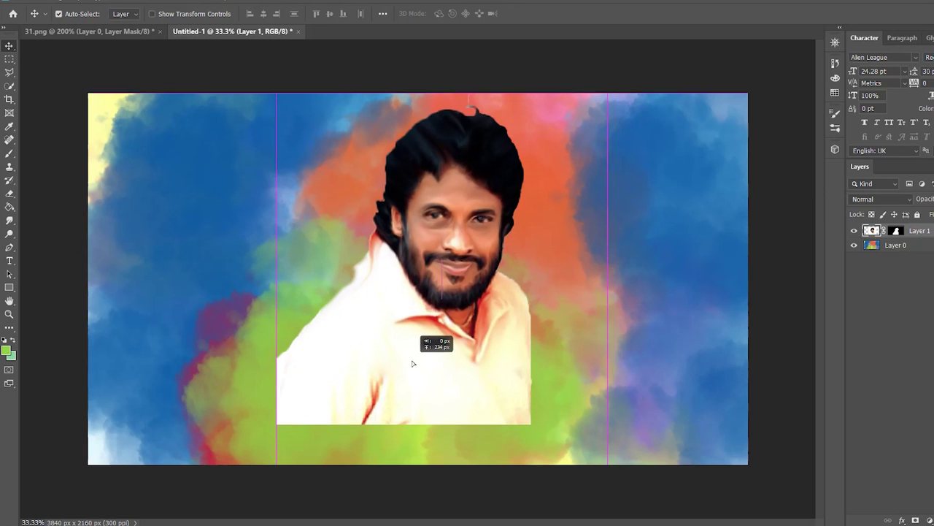
key(ctrl+plus)
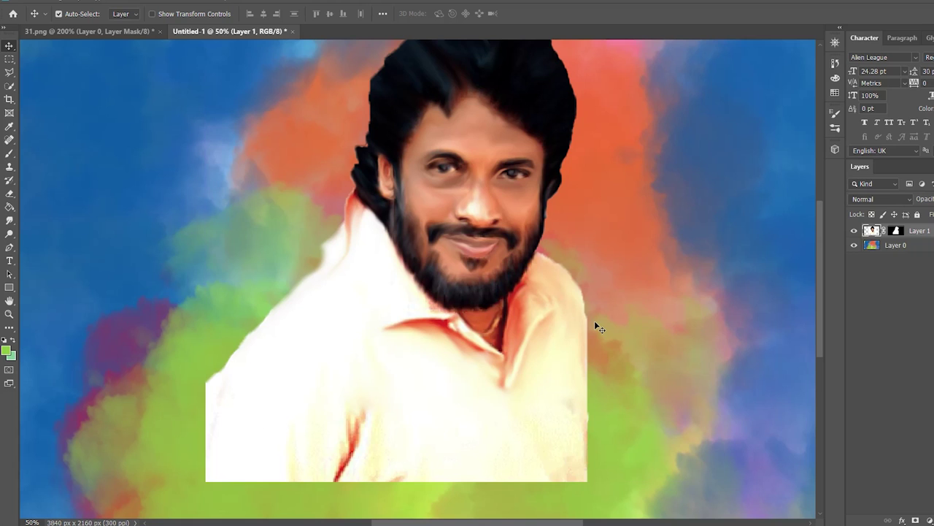
key(ctrl+plus)
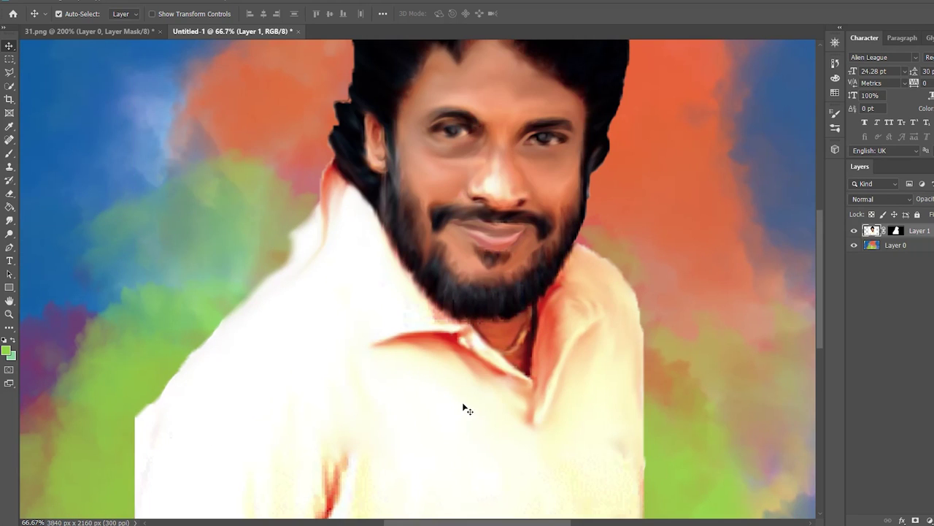
drag(464, 407, 471, 244)
drag(475, 277, 479, 251)
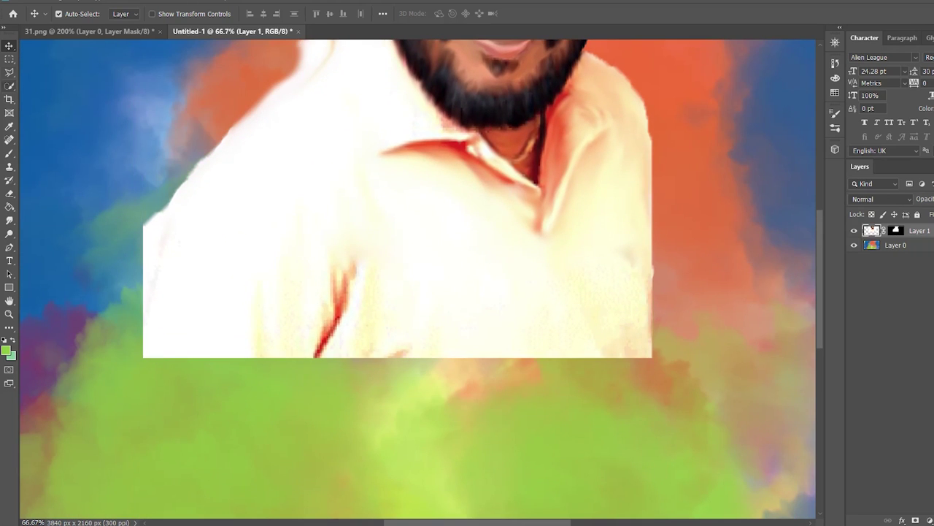
click(10, 192)
click(65, 13)
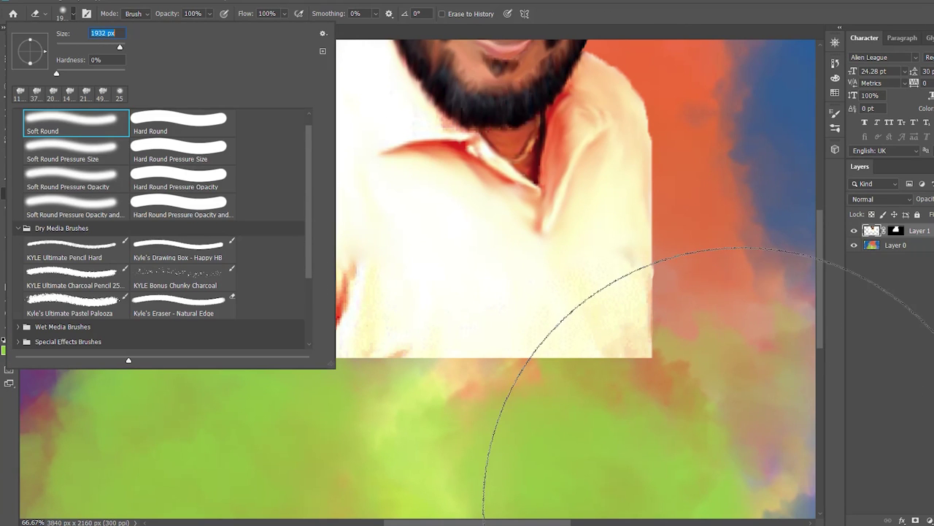
Erase the portrait's hard bottom edge into the green clouds and drag the portrait back down.
key(Return)
key(ctrl+minus)
key(ctrl+minus)
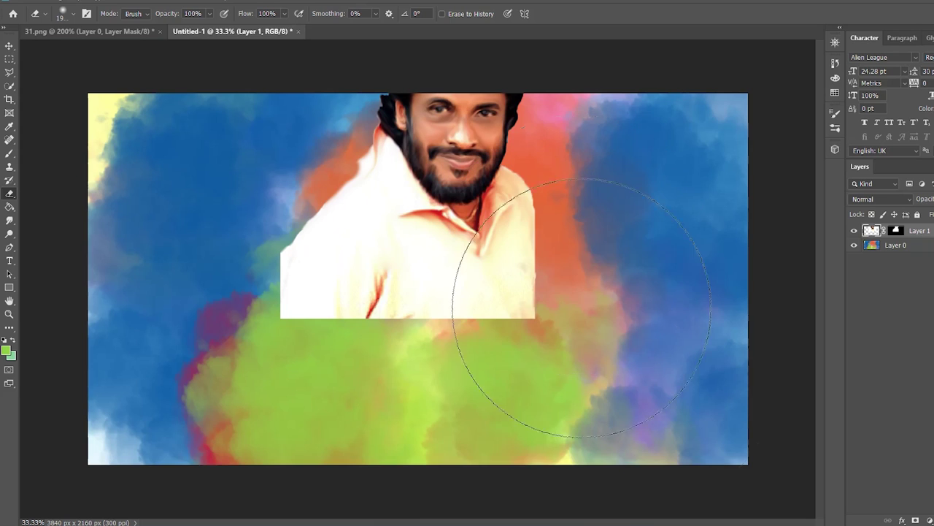
drag(635, 397, 690, 315)
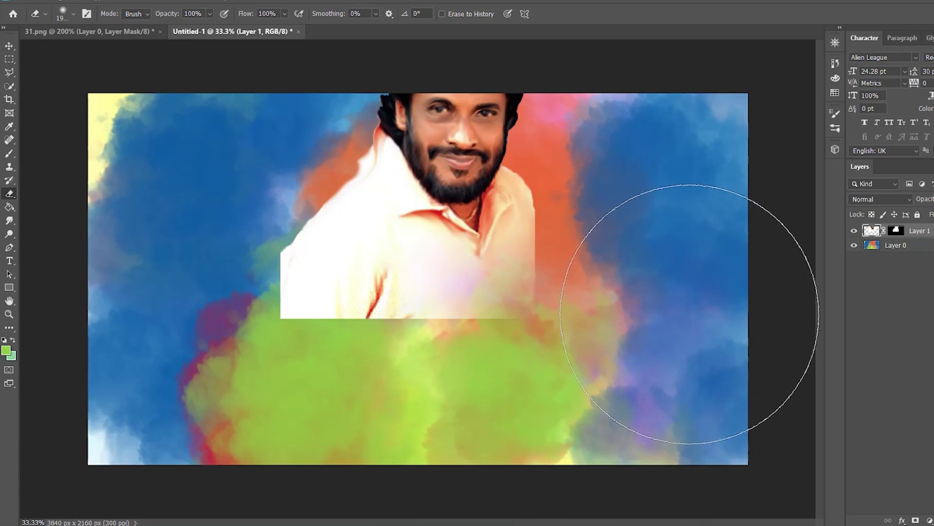
key(ctrl+z)
mouse_move(268, 456)
mouse_down()
mouse_move(521, 469)
mouse_move(241, 439)
mouse_move(168, 292)
mouse_move(175, 334)
mouse_up()
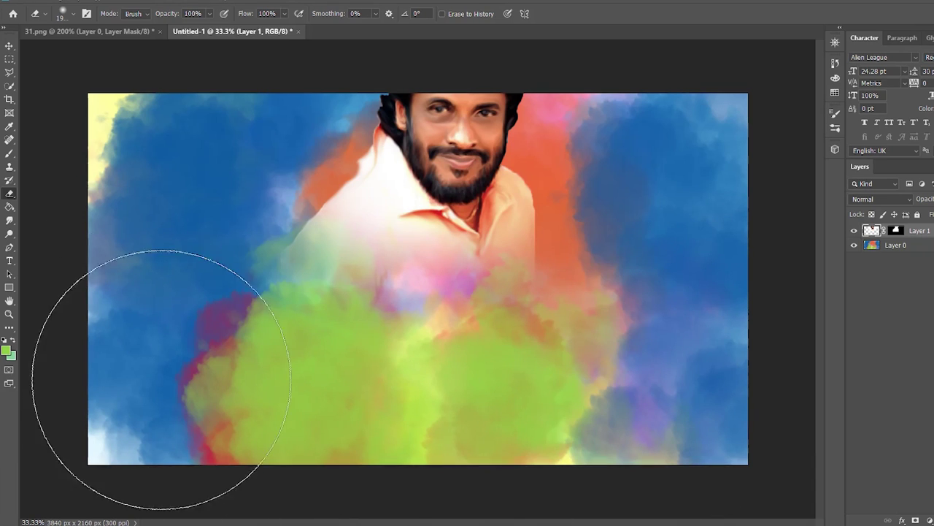
key(v)
drag(478, 144, 482, 244)
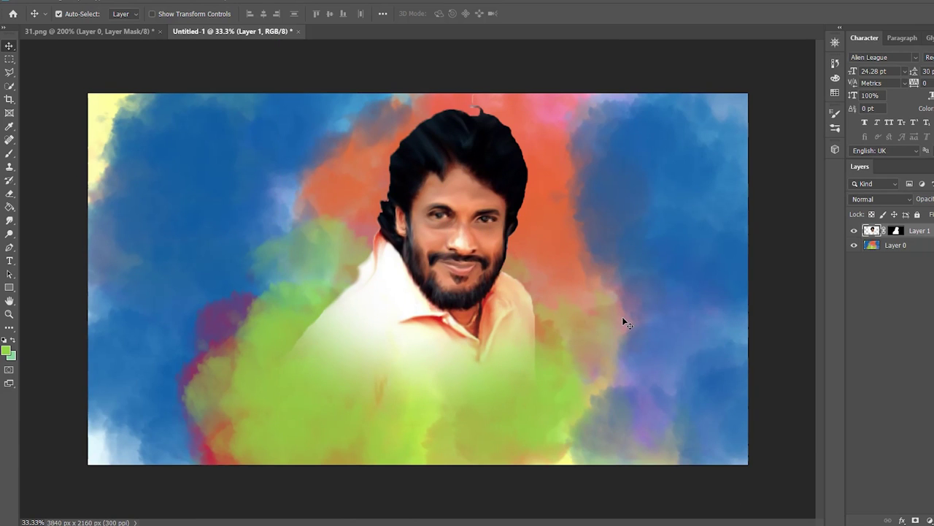
Scale the portrait layer proportionally to 118.22% with Free Transform.
key(ctrl+t)
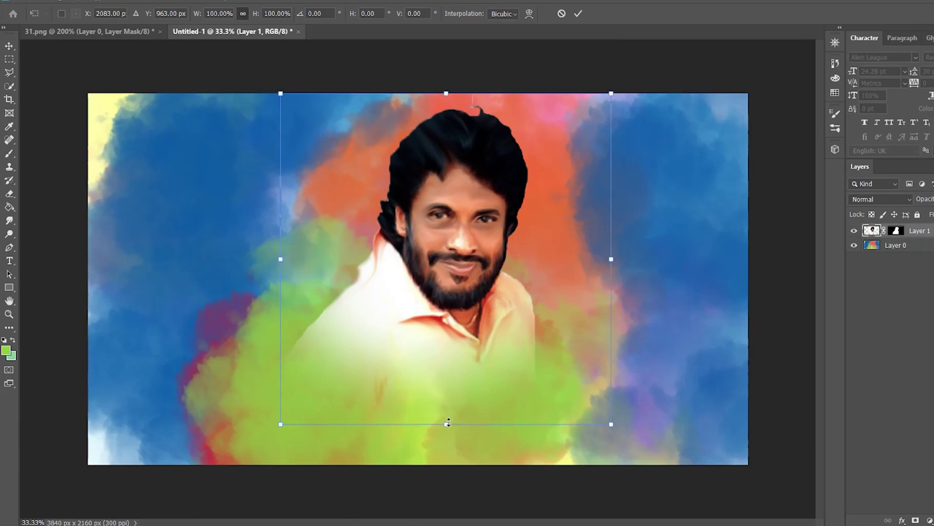
drag(448, 423, 445, 483)
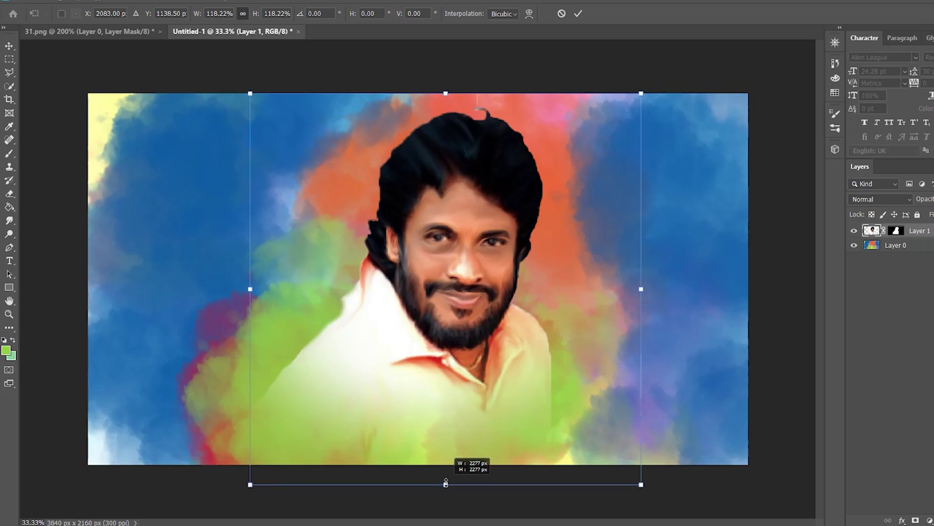
key(Return)
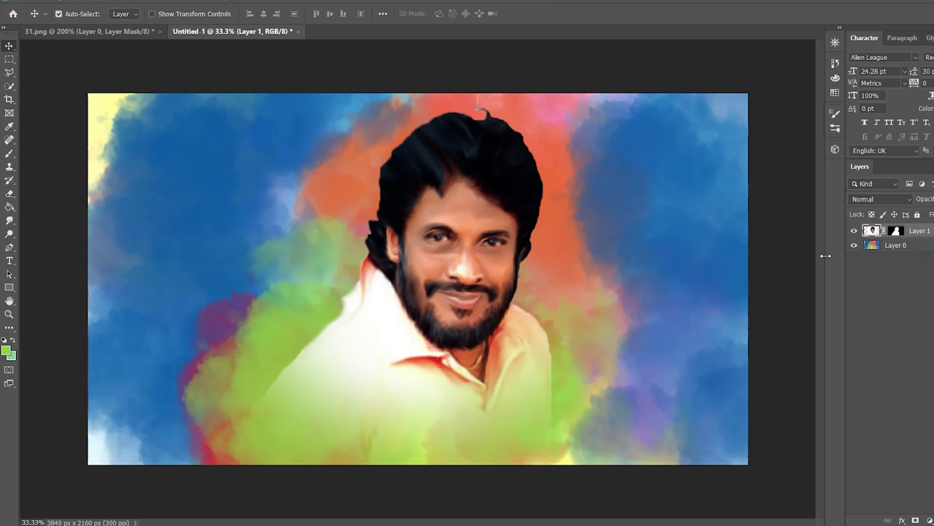
Nudge the enlarged portrait left and down, set the eraser to 40 px, and select Layer 0.
drag(473, 291, 463, 295)
click(10, 193)
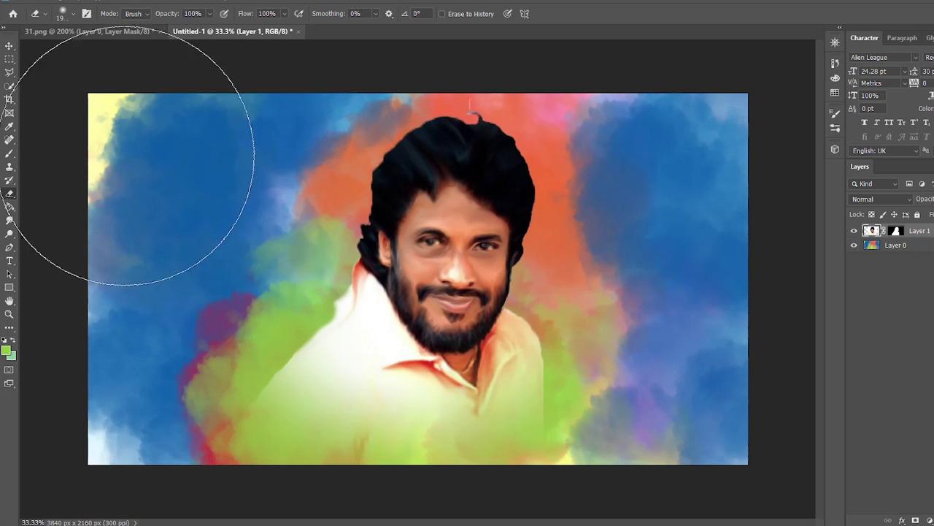
click(73, 13)
drag(77, 49, 73, 49)
key(Return)
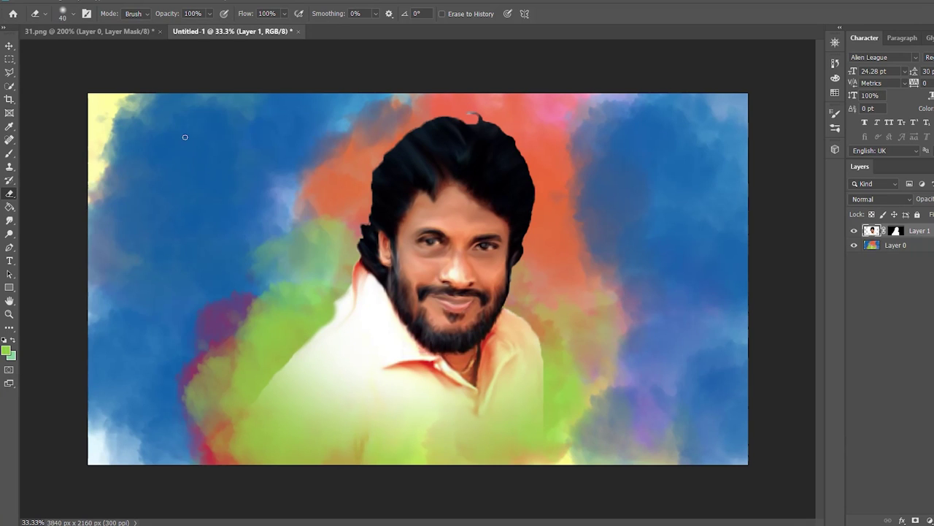
click(10, 45)
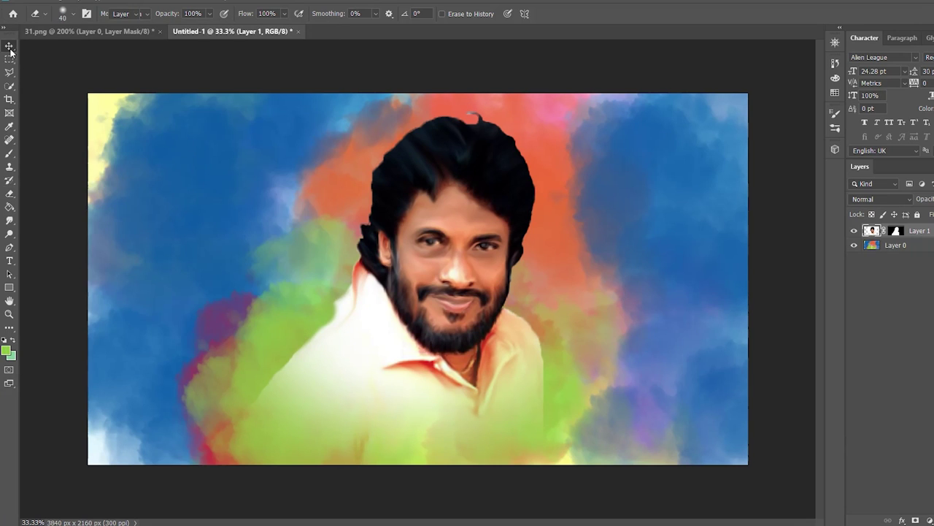
click(922, 248)
Dab yellow and green cloud patches along the background's top-right and left edges.
key(b)
click(74, 14)
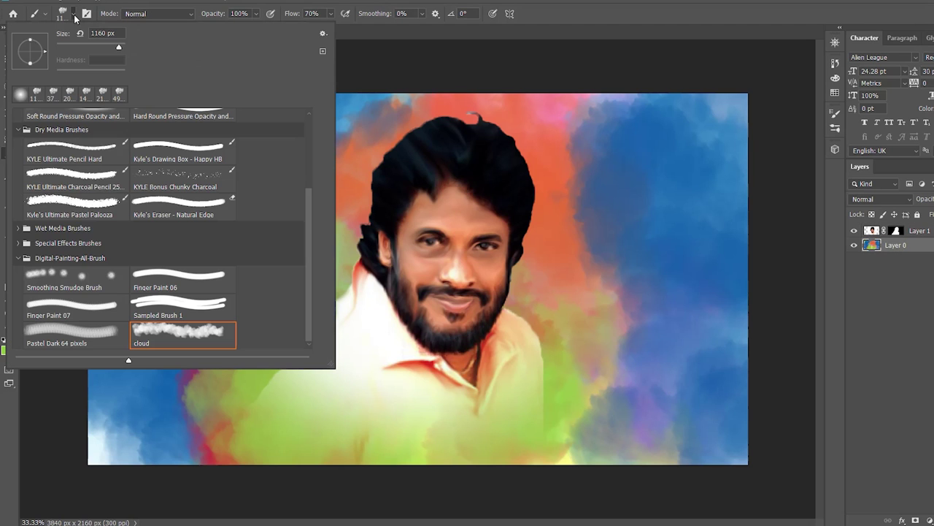
click(835, 92)
click(770, 123)
click(770, 146)
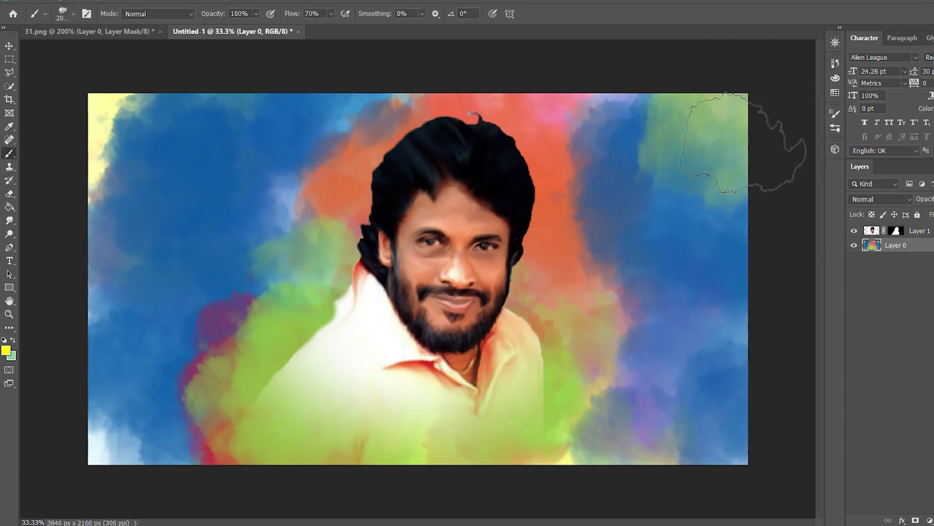
click(106, 387)
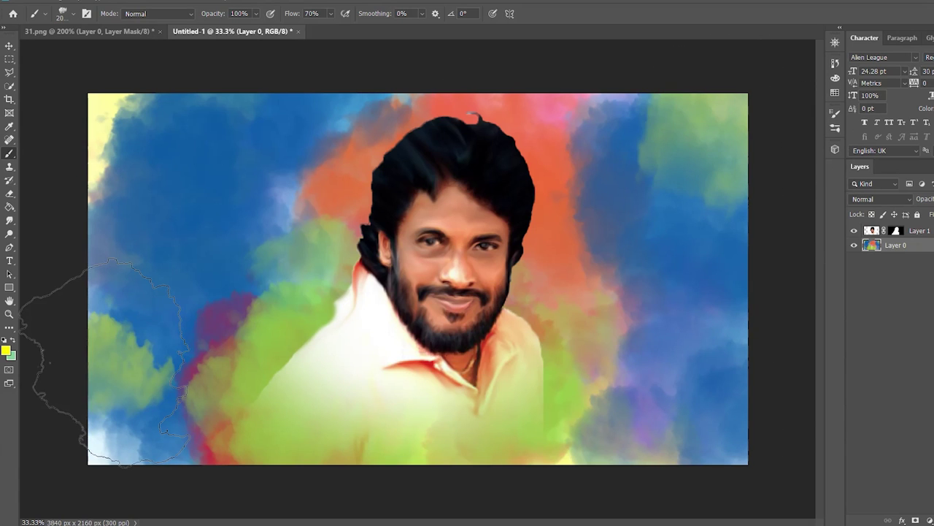
click(76, 167)
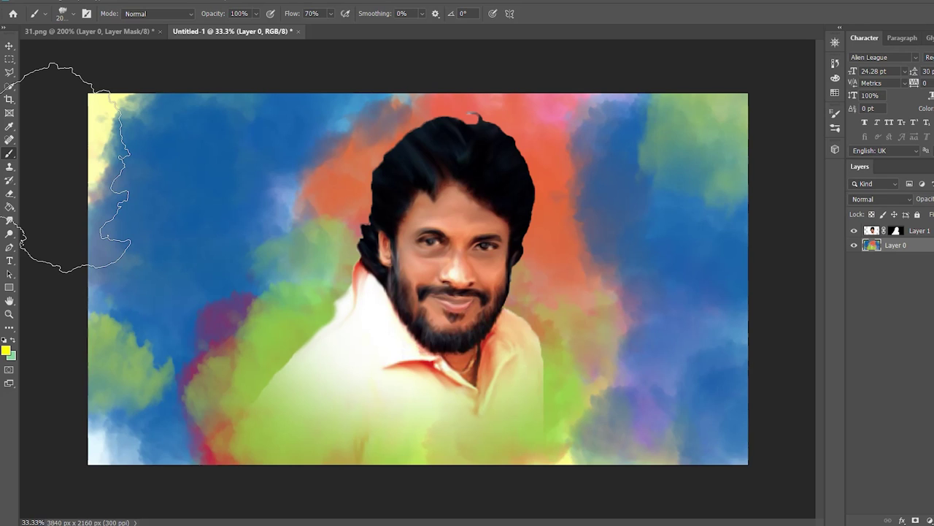
Duplicate Layer 0 into five copies and group all six as Group 1.
click(10, 45)
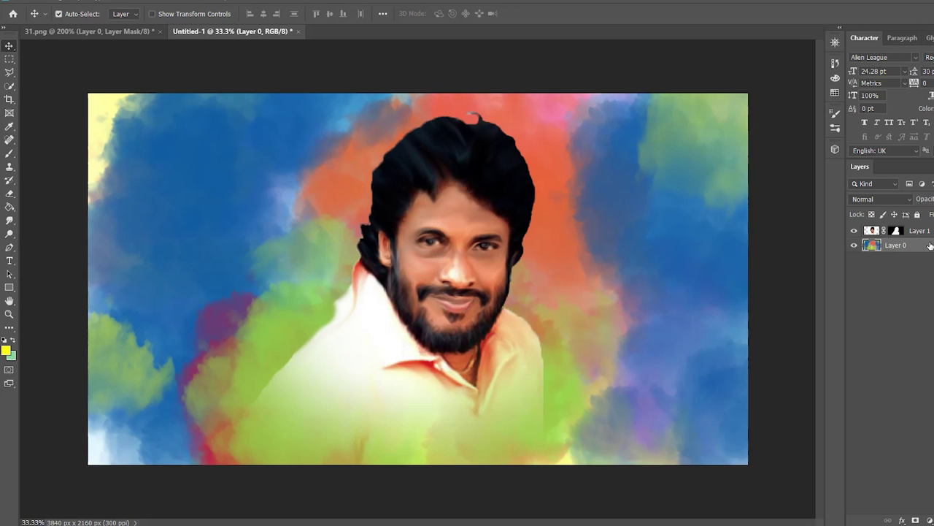
key(ctrl+j)
key(ctrl+j)
key(ctrl+j)
key(ctrl+j)
key(ctrl+j)
key(ctrl+j)
key(ctrl+z)
key(ctrl+z)
key(ctrl+z)
key(z)
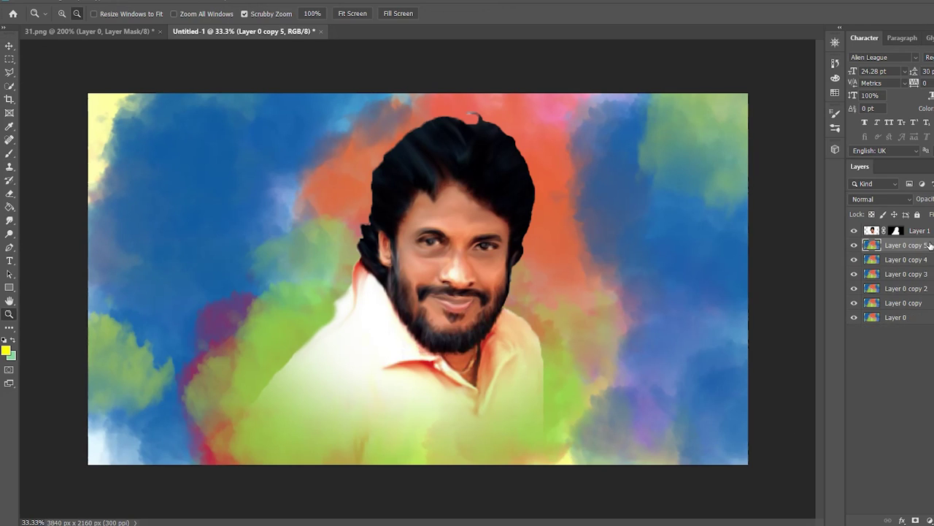
shift+click(896, 317)
key(ctrl+g)
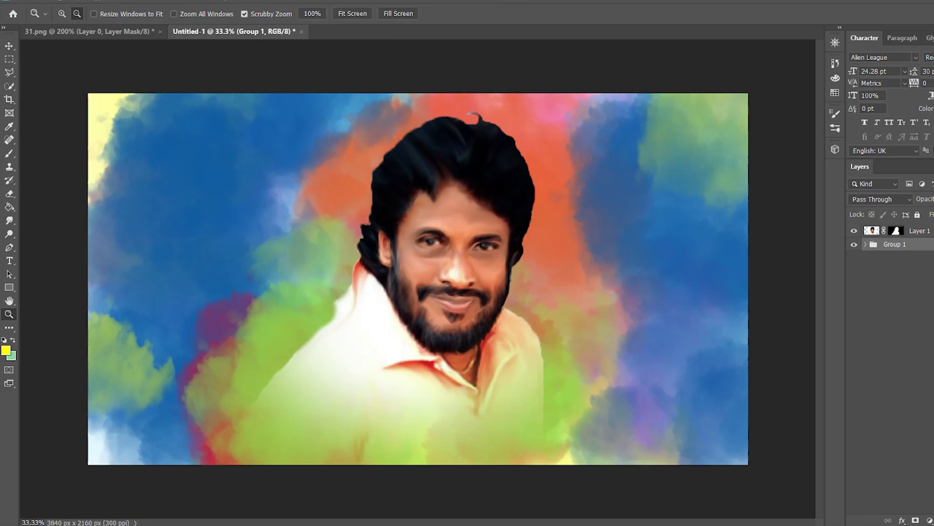
double_click(913, 244)
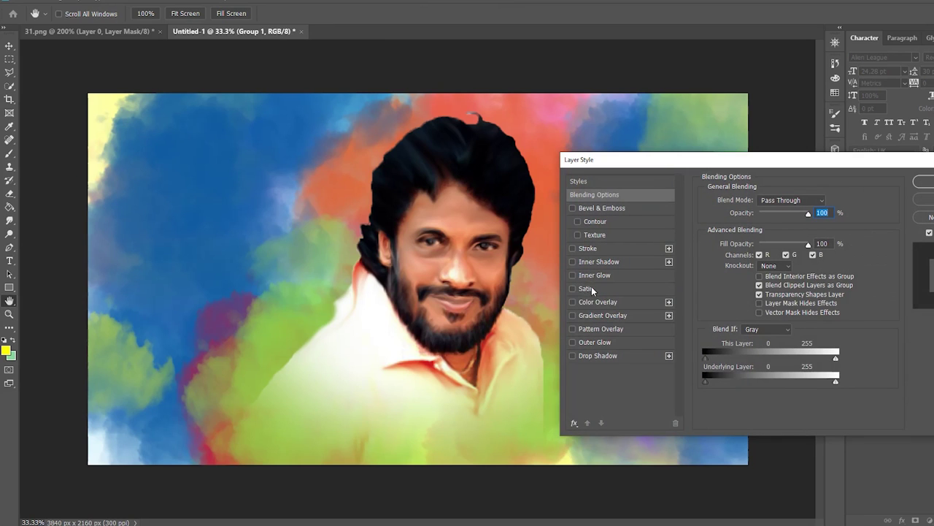
Give Group 1 a Multiply Satin effect with 1 px distance and 31% opacity.
click(572, 289)
click(598, 290)
drag(750, 250, 747, 251)
mouse_move(761, 216)
mouse_down()
mouse_move(770, 219)
mouse_move(765, 227)
mouse_up()
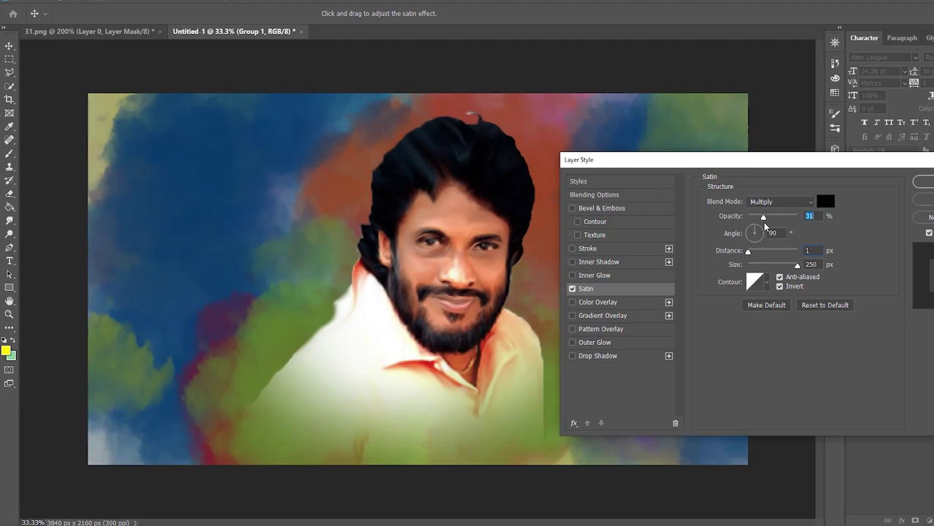
key(Return)
double_click(871, 231)
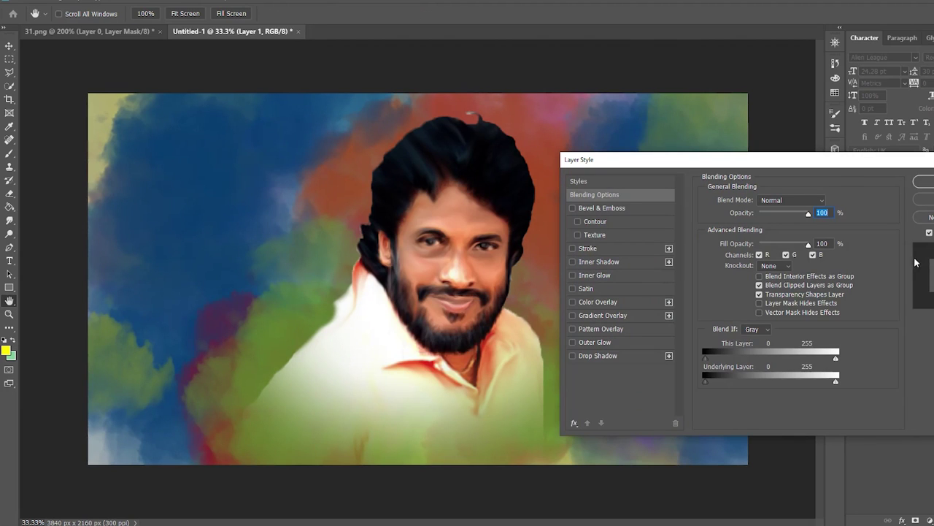
Add a Levels adjustment layer with the black input raised to about 18.
key(Escape)
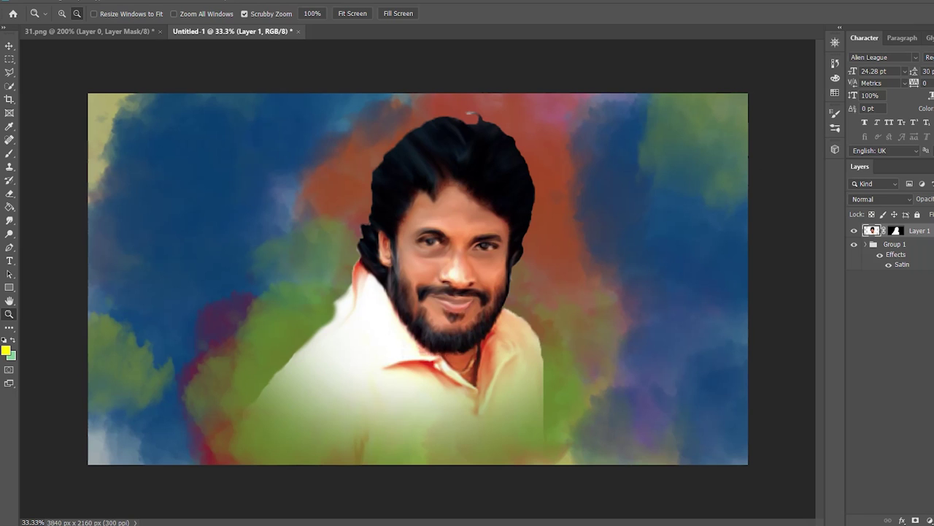
click(930, 520)
click(916, 392)
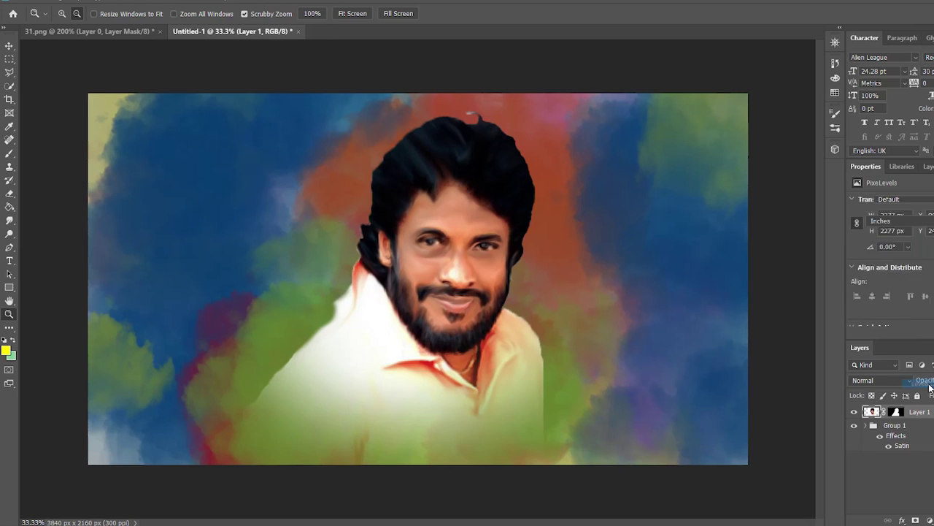
drag(868, 280, 919, 277)
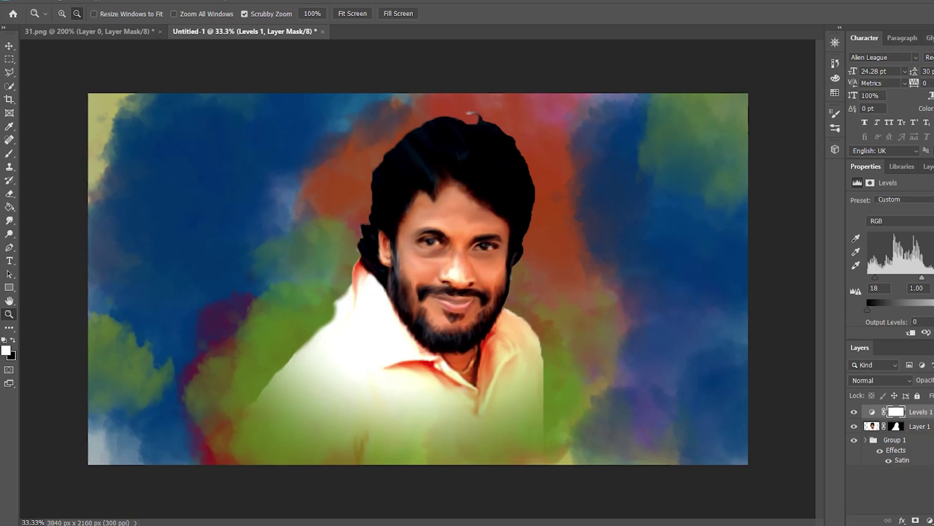
Add a Hue/Saturation adjustment layer with Hue nudged slightly toward red.
click(929, 520)
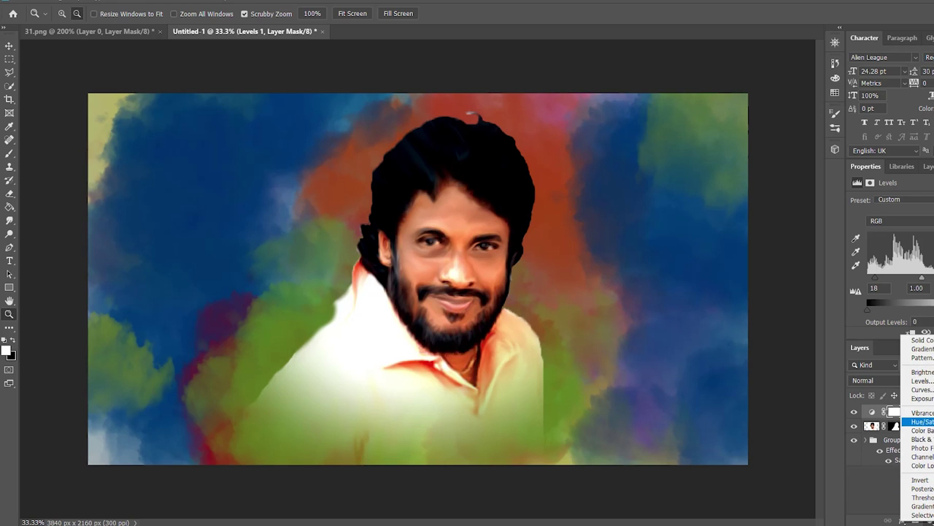
click(922, 421)
drag(910, 246, 907, 247)
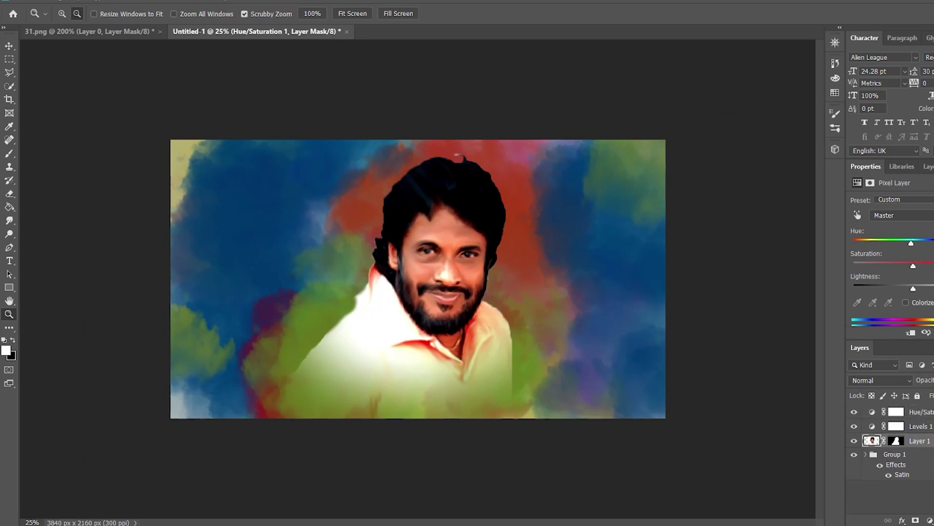
click(573, 356)
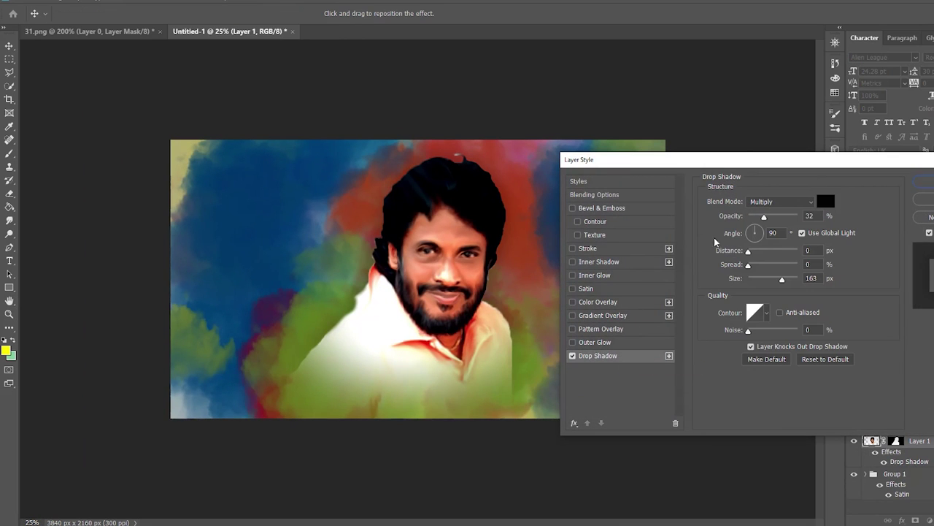
key(ctrl+plus)
key(ctrl+plus)
mouse_move(782, 278)
mouse_down()
mouse_move(748, 279)
mouse_move(800, 279)
mouse_up()
drag(764, 217, 797, 217)
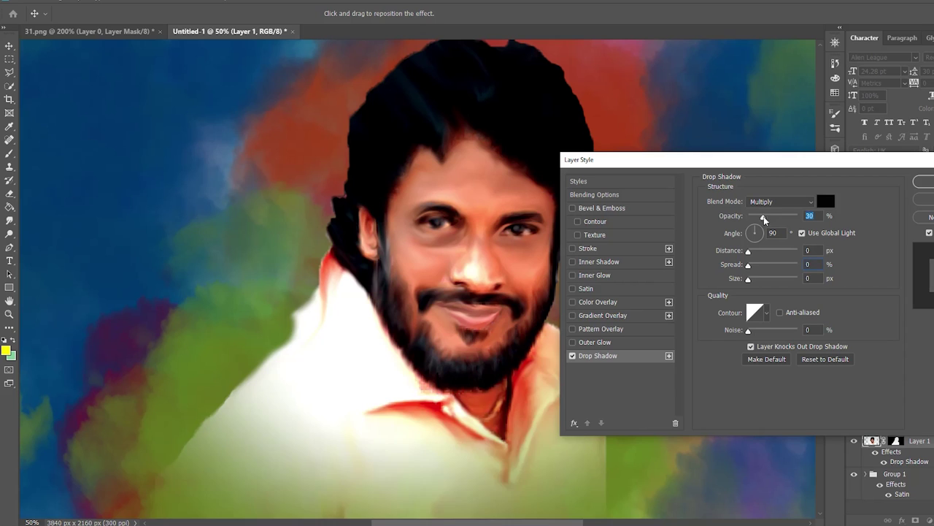
mouse_move(752, 267)
mouse_down()
mouse_move(766, 272)
mouse_move(750, 267)
mouse_move(757, 279)
mouse_move(749, 267)
mouse_move(754, 283)
mouse_up()
drag(797, 217, 789, 217)
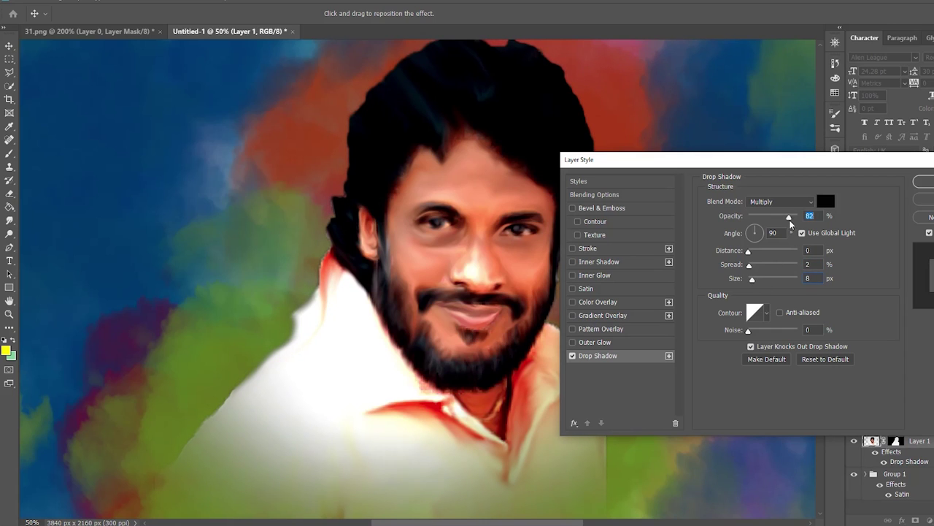
drag(751, 279, 756, 279)
click(573, 261)
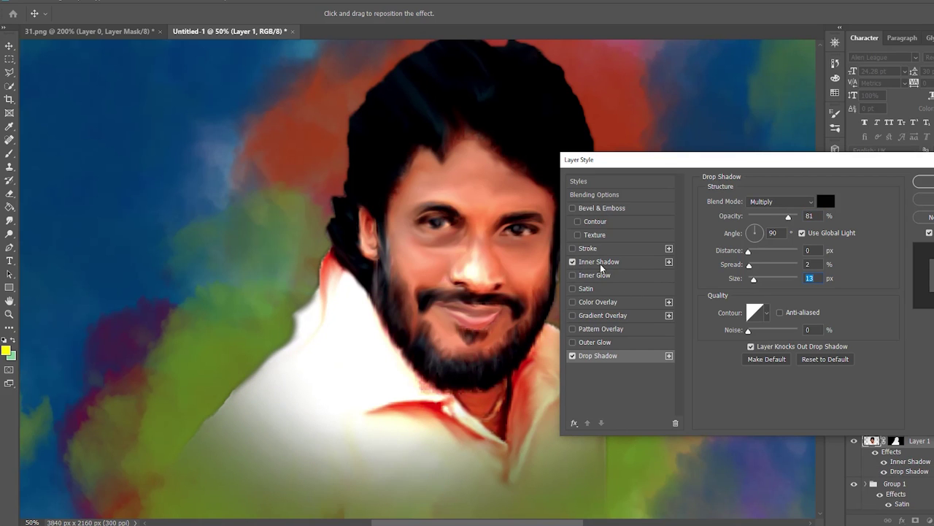
click(600, 263)
drag(750, 280, 752, 280)
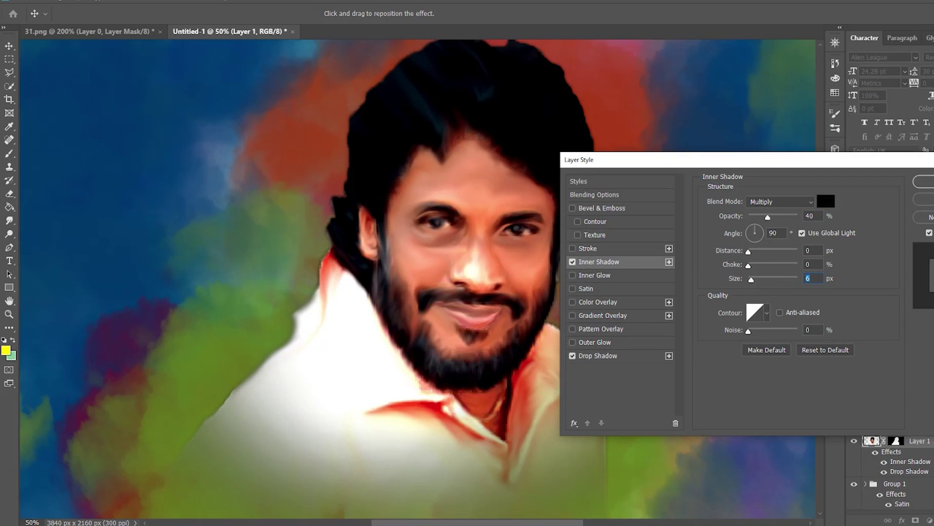
click(923, 181)
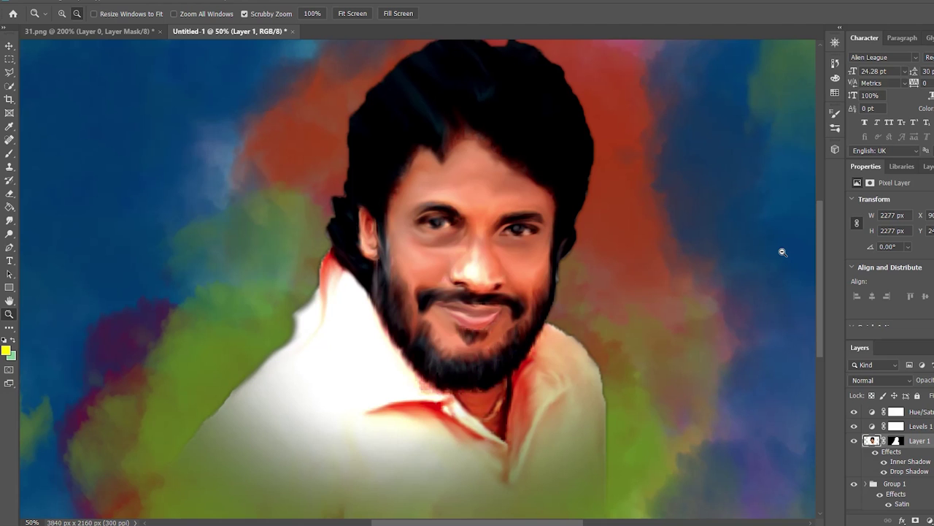
alt+click(783, 252)
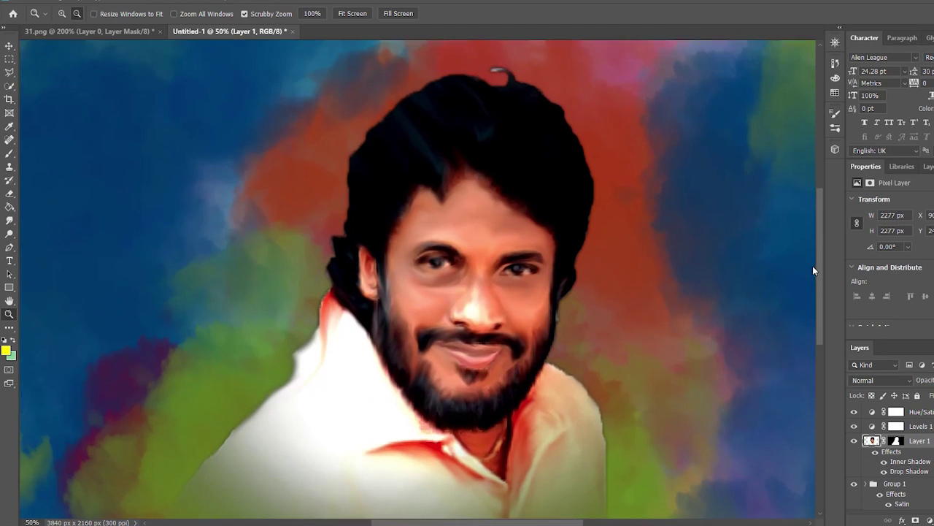
drag(786, 256, 813, 266)
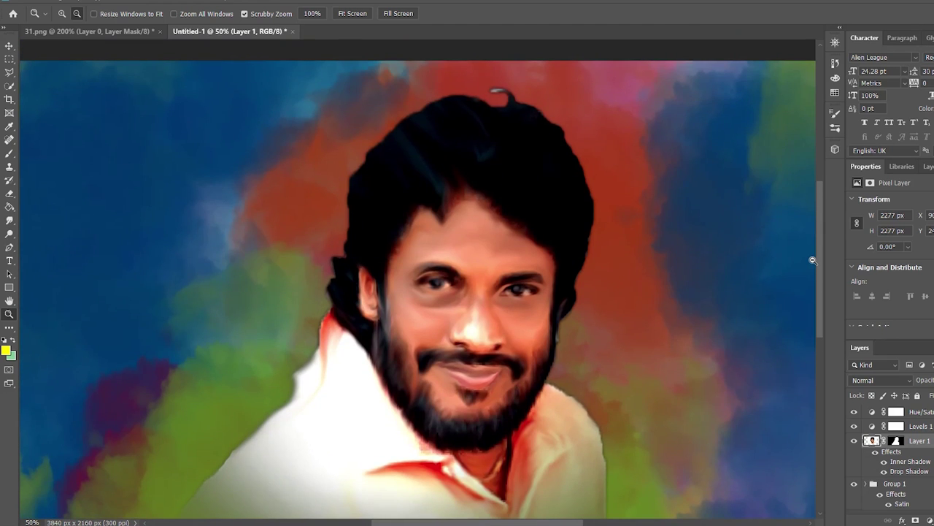
click(9, 193)
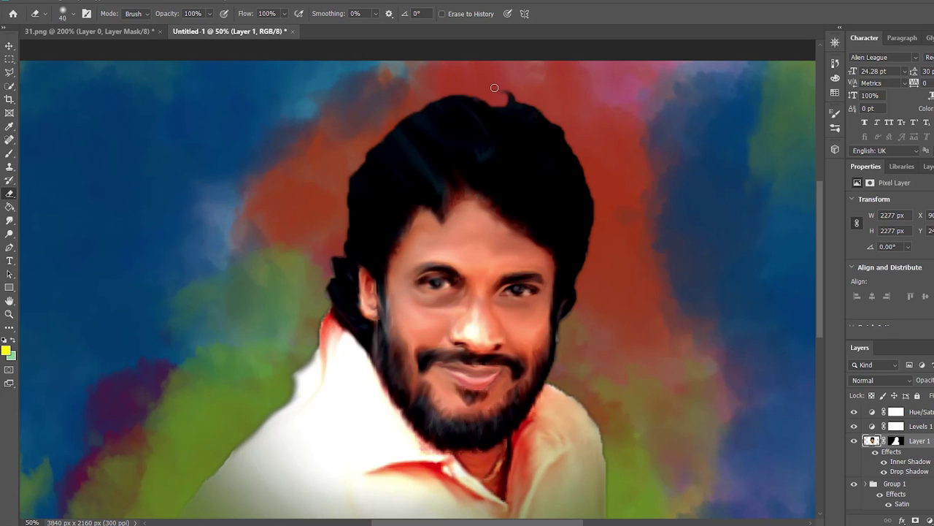
key(v)
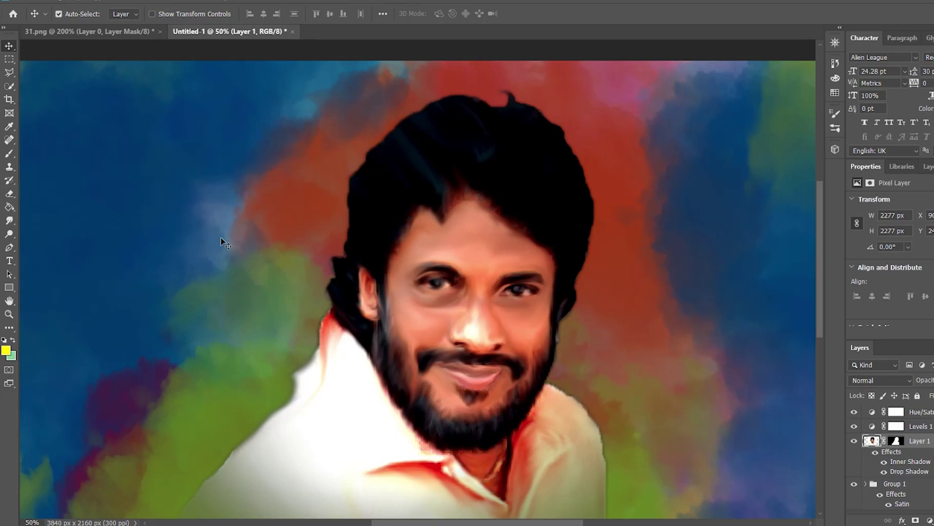
key(ctrl+minus)
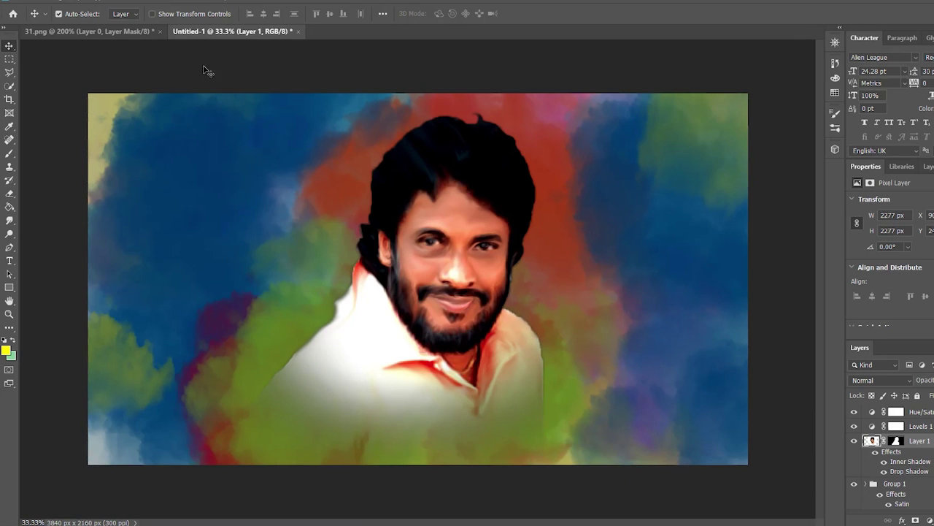
click(155, 4)
click(154, 63)
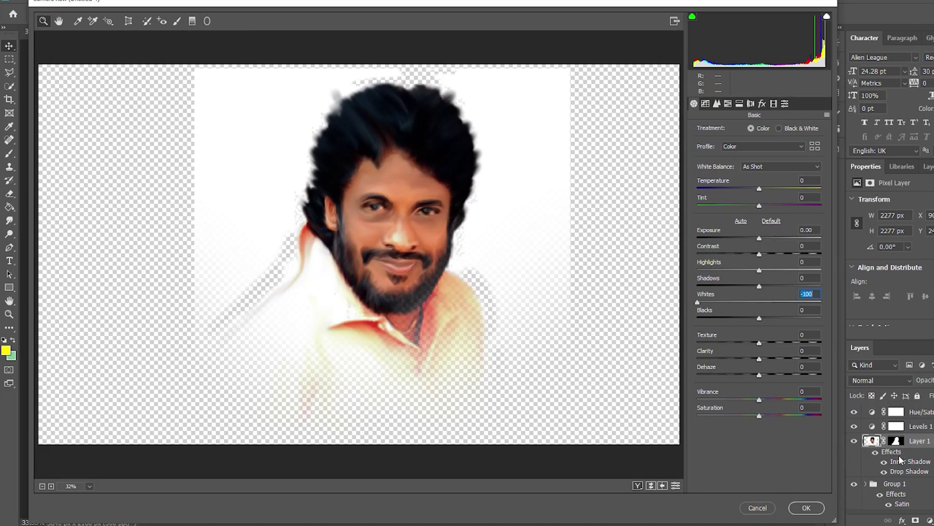
Confirm the Camera Raw Filter on the portrait with Whites at -100.
click(807, 508)
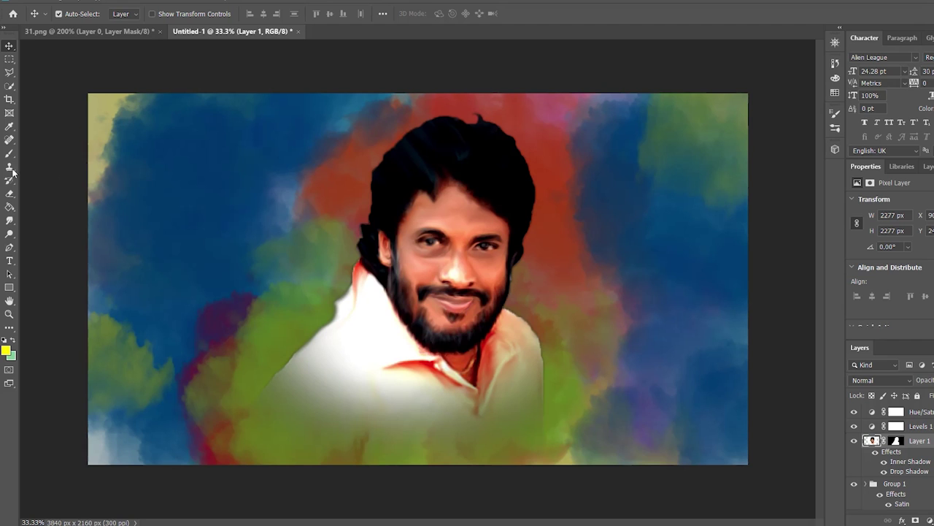
Erase along the left shoulder edge at close zoom so it fades into the background.
click(9, 194)
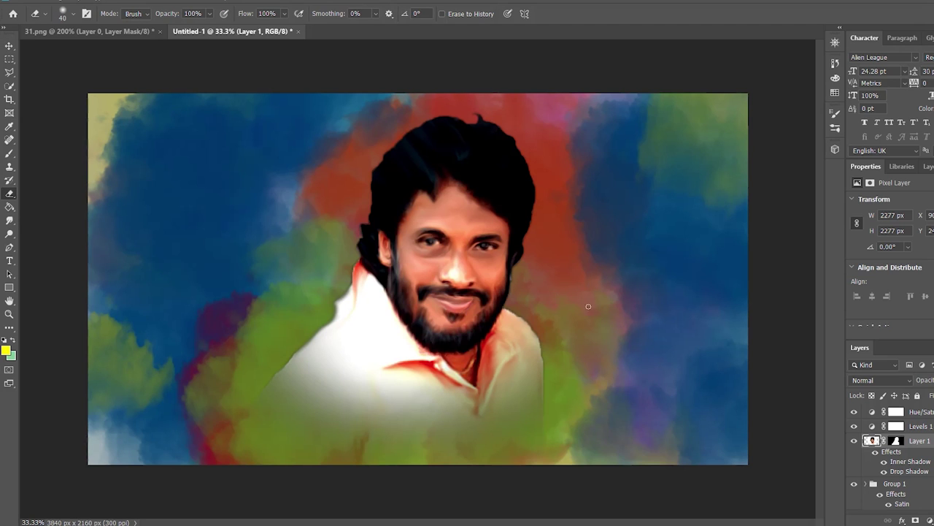
key(ctrl+1)
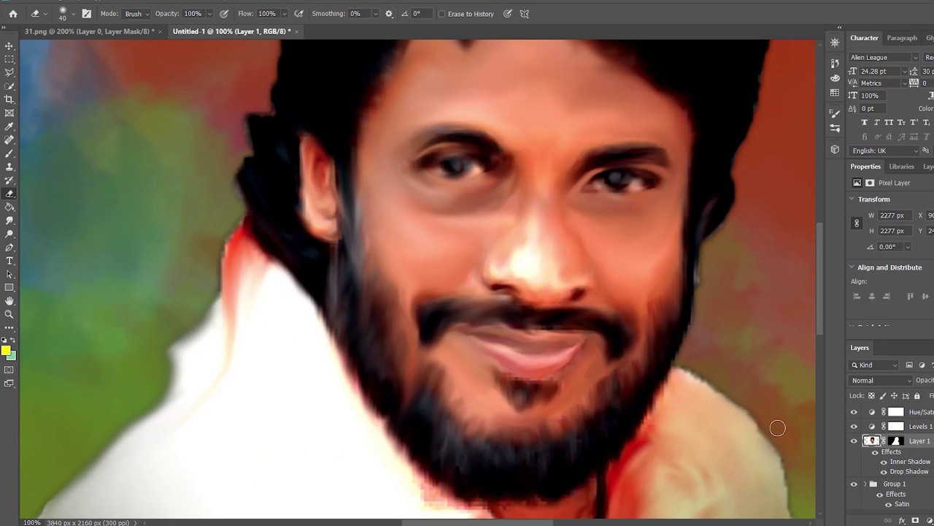
scroll(810, 315, down, 3)
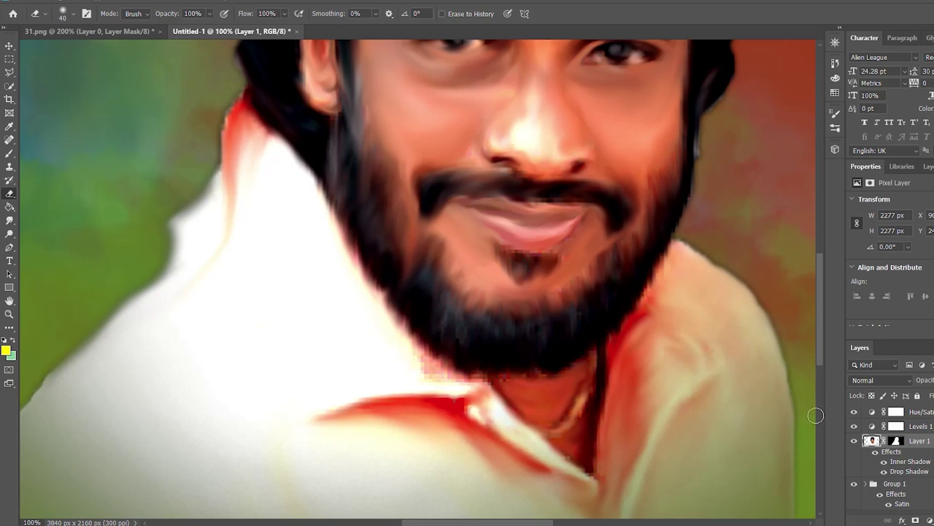
drag(140, 226, 173, 196)
drag(520, 522, 489, 523)
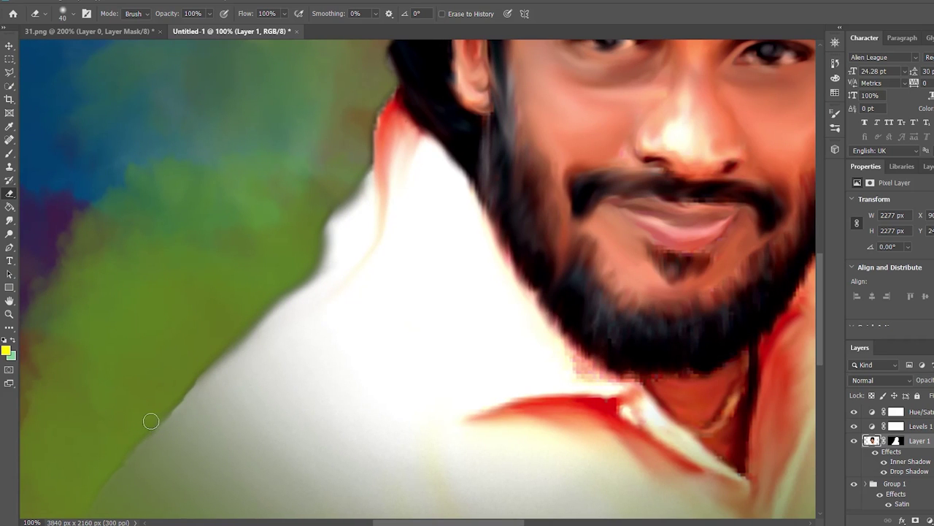
mouse_move(164, 374)
mouse_down()
mouse_move(384, 81)
mouse_move(364, 137)
mouse_up()
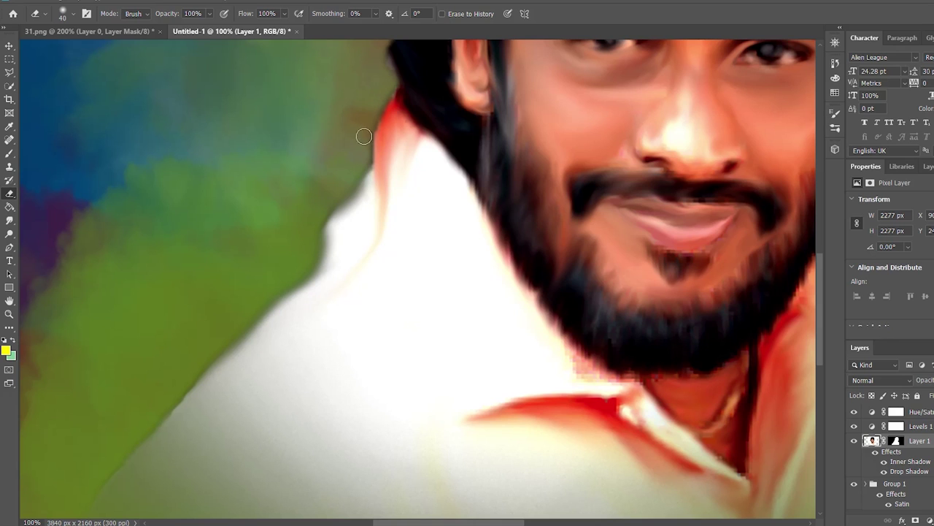
key(ctrl+minus)
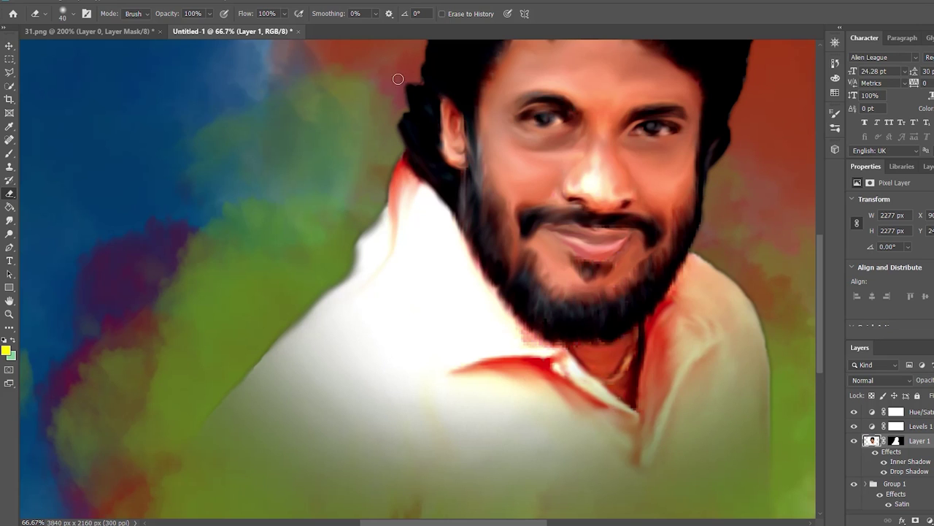
scroll(819, 246, up, 1)
scroll(820, 246, up, 4)
scroll(826, 216, down, 1)
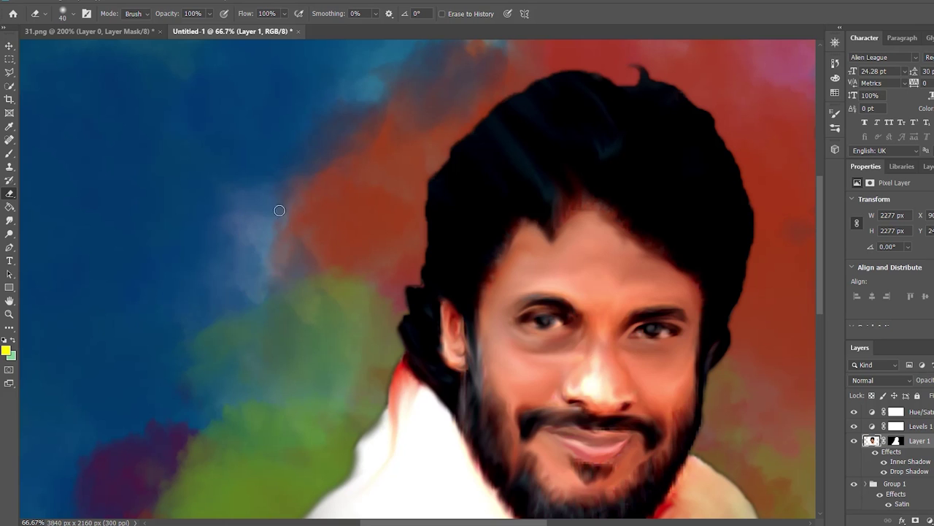
scroll(276, 206, down, 2)
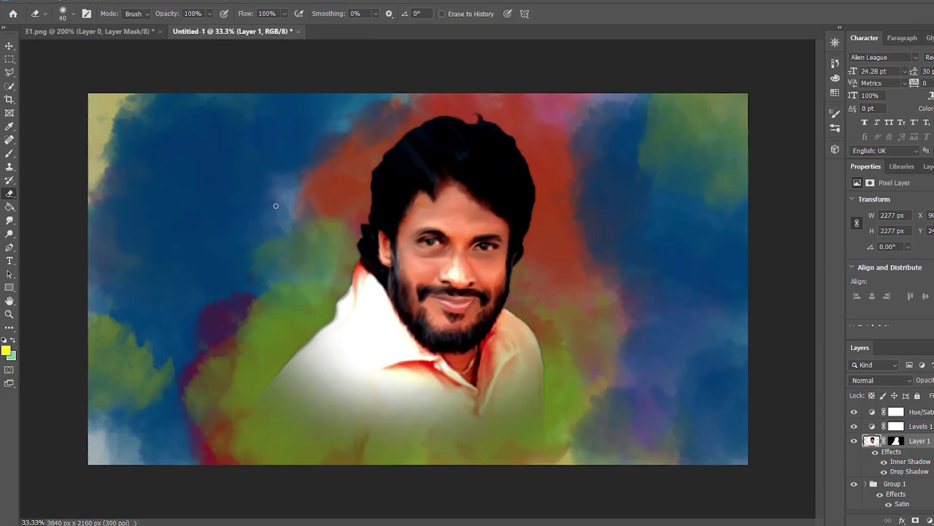
Set Group 1's Satin effect opacity to 47%.
key(v)
double_click(920, 483)
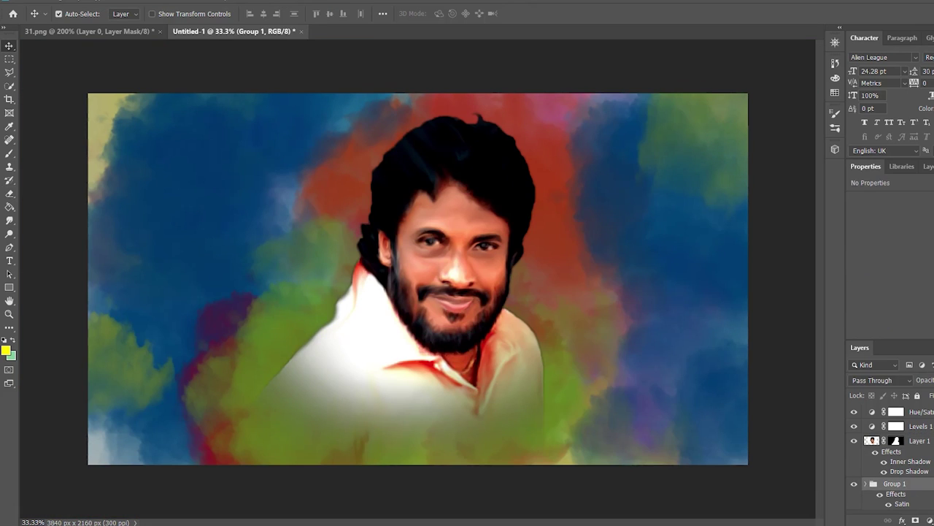
click(586, 288)
drag(763, 216, 770, 219)
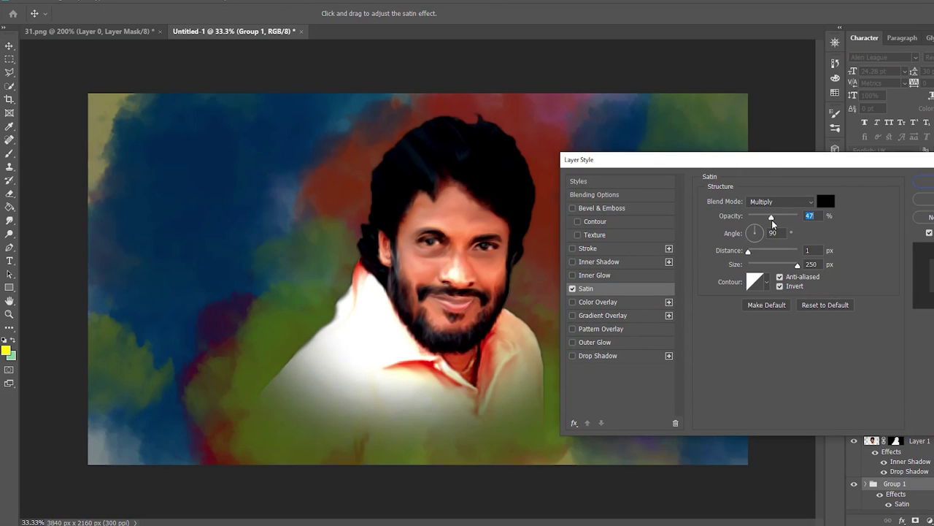
key(Return)
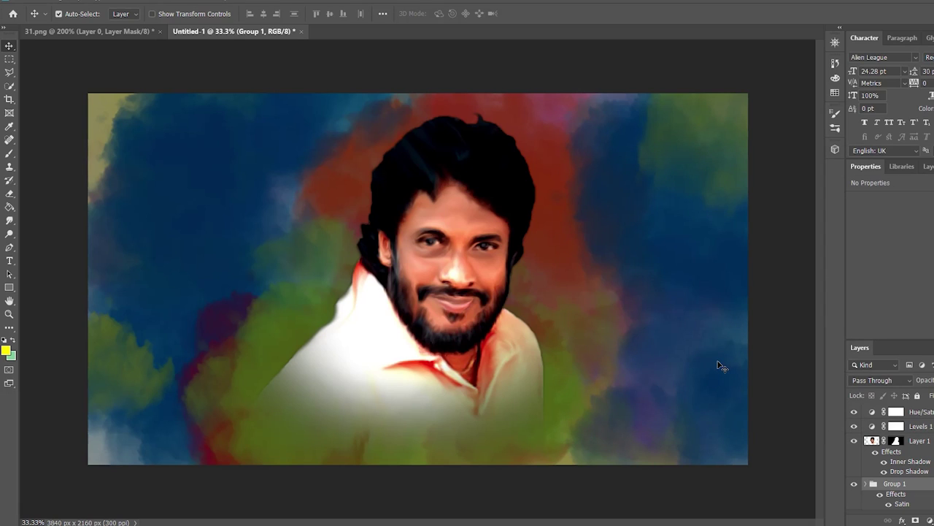
Scale Layer 1's portrait to about 112% and move it slightly higher.
key(alt+bracketright)
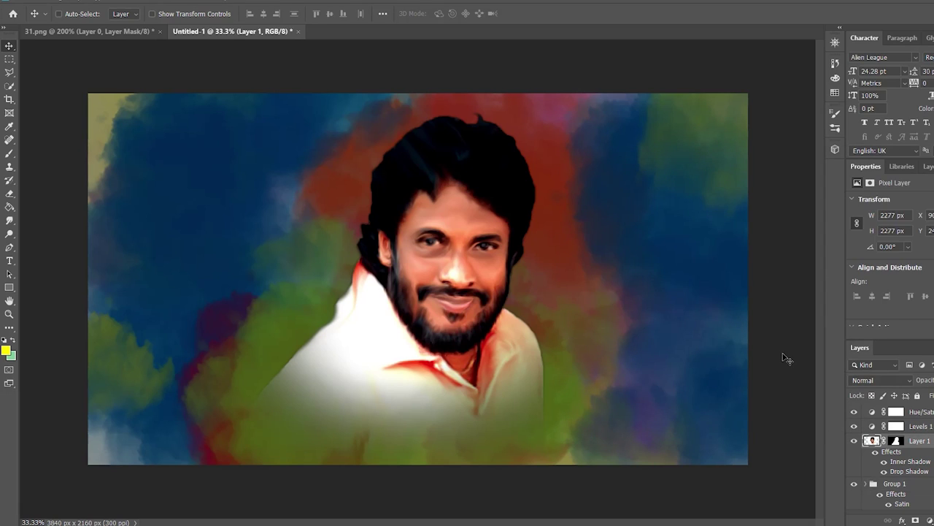
key(ctrl+t)
drag(440, 491, 441, 516)
drag(522, 422, 532, 388)
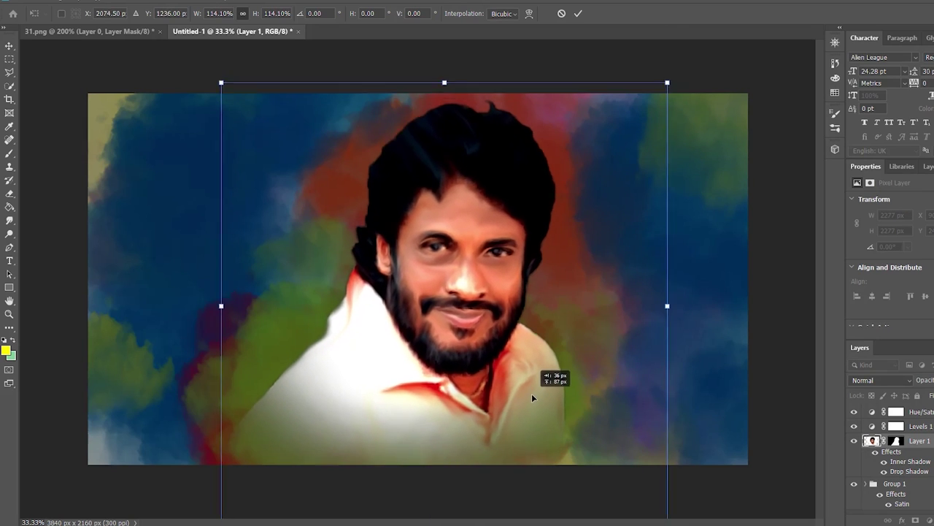
drag(446, 74, 446, 82)
drag(490, 340, 481, 338)
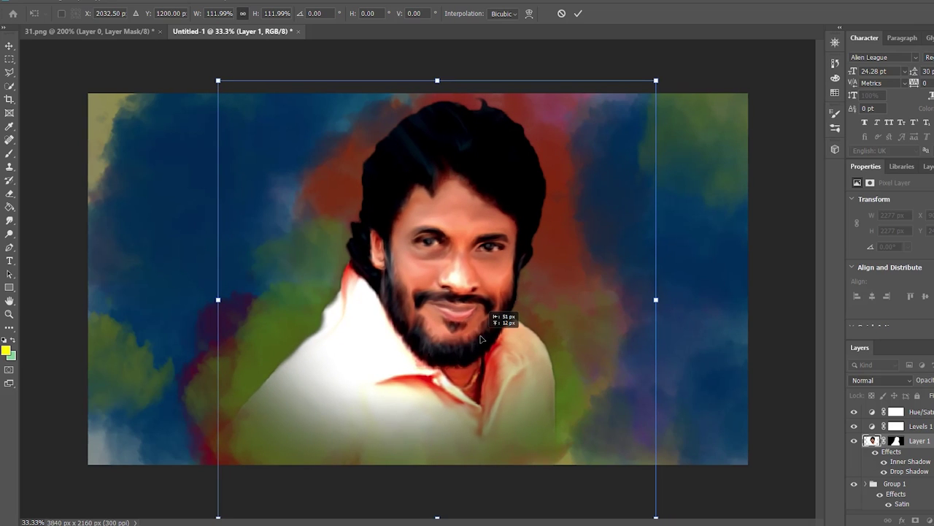
key(Return)
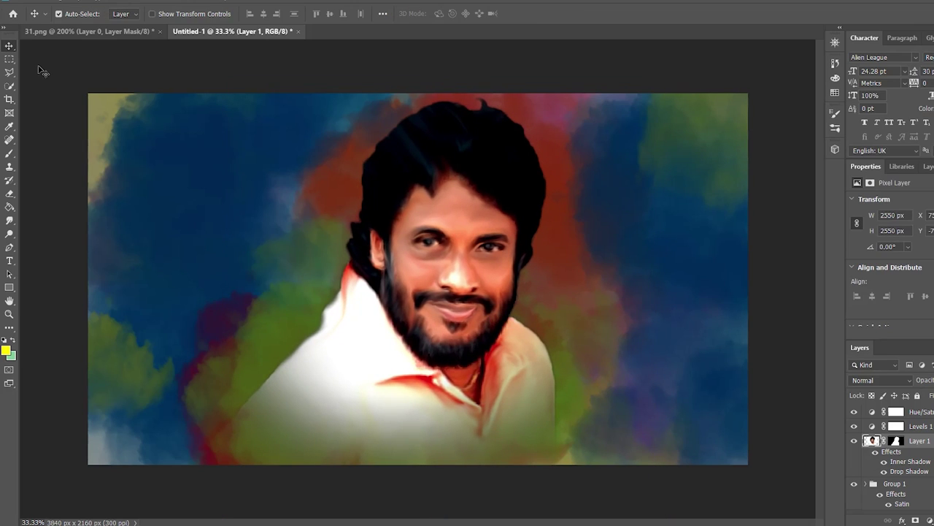